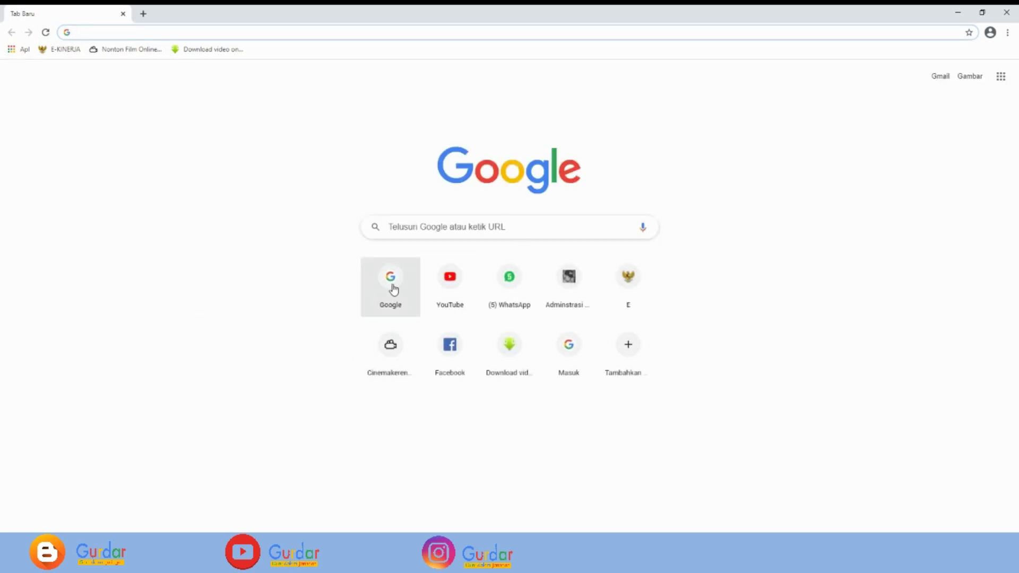
- Open the Google search home page from the new tab's shortcut tile
{"action": "left_click", "coordinate": [391, 289]}
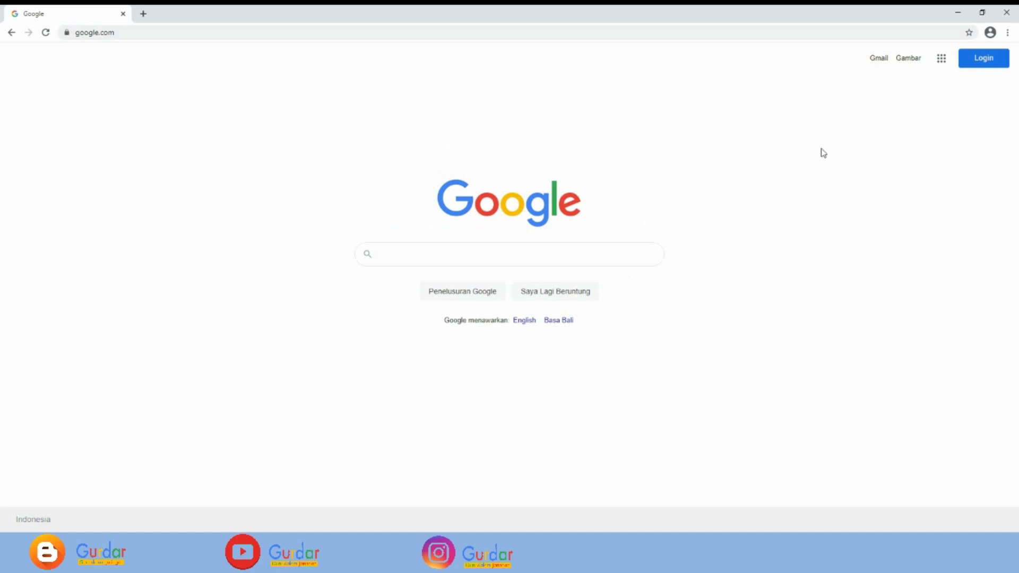
- Sign in with the account e-mail and password, then show the Google apps list
{"action": "left_click", "coordinate": [983, 60]}
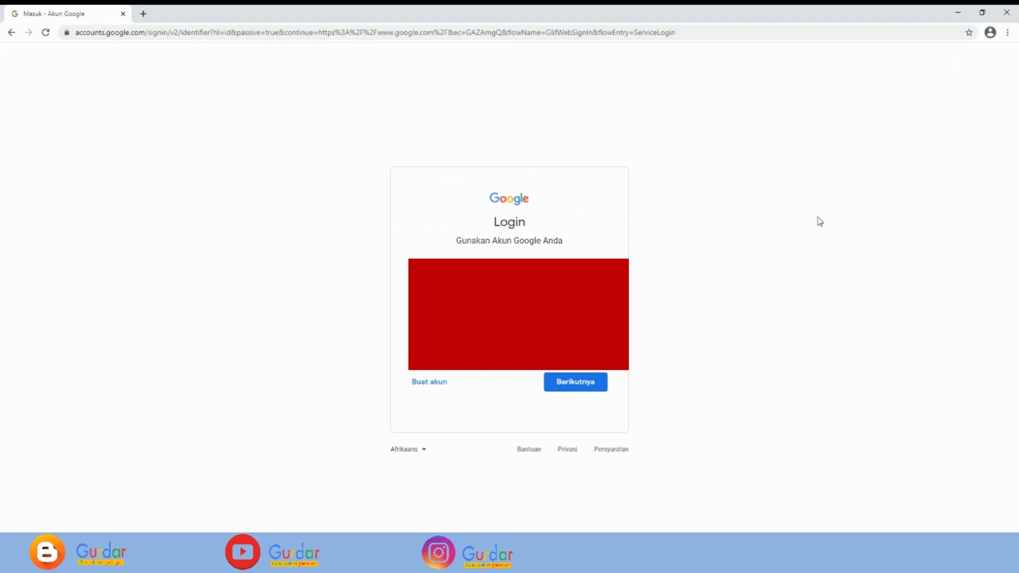
{"action": "left_click", "coordinate": [557, 384]}
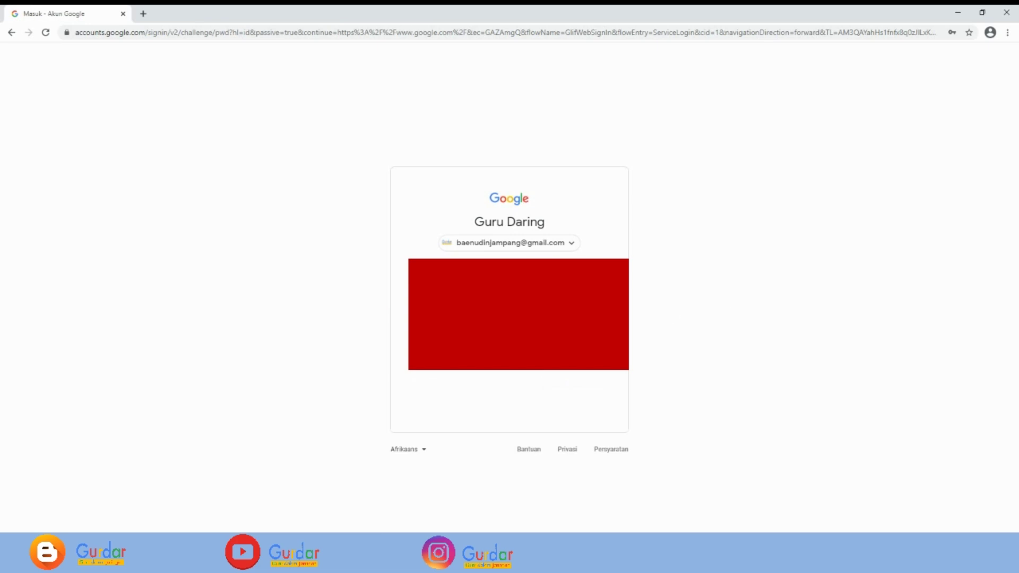
{"action": "key", "text": "Return"}
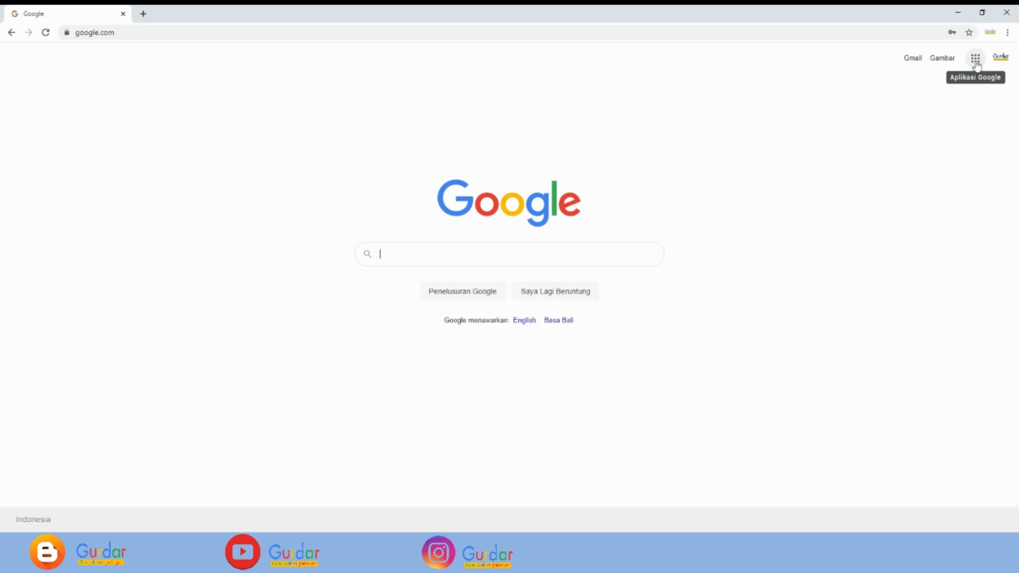
{"action": "left_click", "coordinate": [975, 59]}
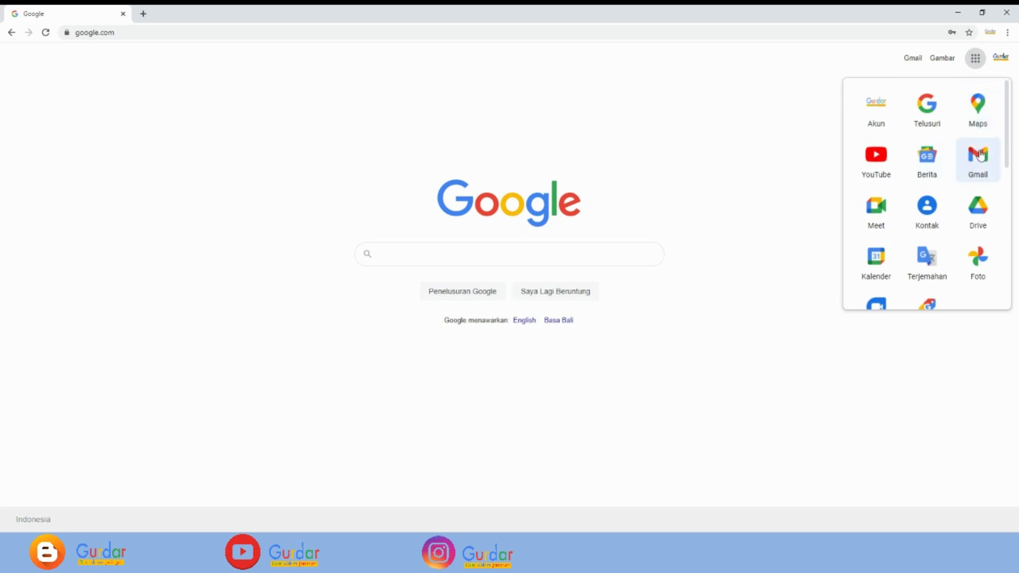
- Launch Google Classroom from further down the Google apps panel
{"action": "scroll", "coordinate": [938, 178], "scroll_direction": "down", "scroll_amount": 1}
{"action": "scroll", "coordinate": [940, 176], "scroll_direction": "down", "scroll_amount": 3}
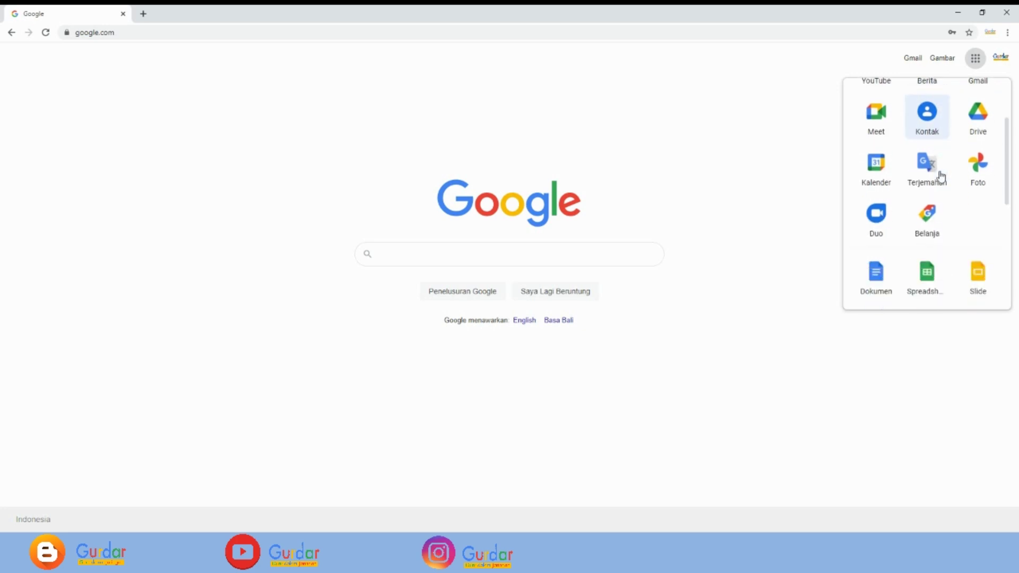
{"action": "scroll", "coordinate": [941, 176], "scroll_direction": "down", "scroll_amount": 1}
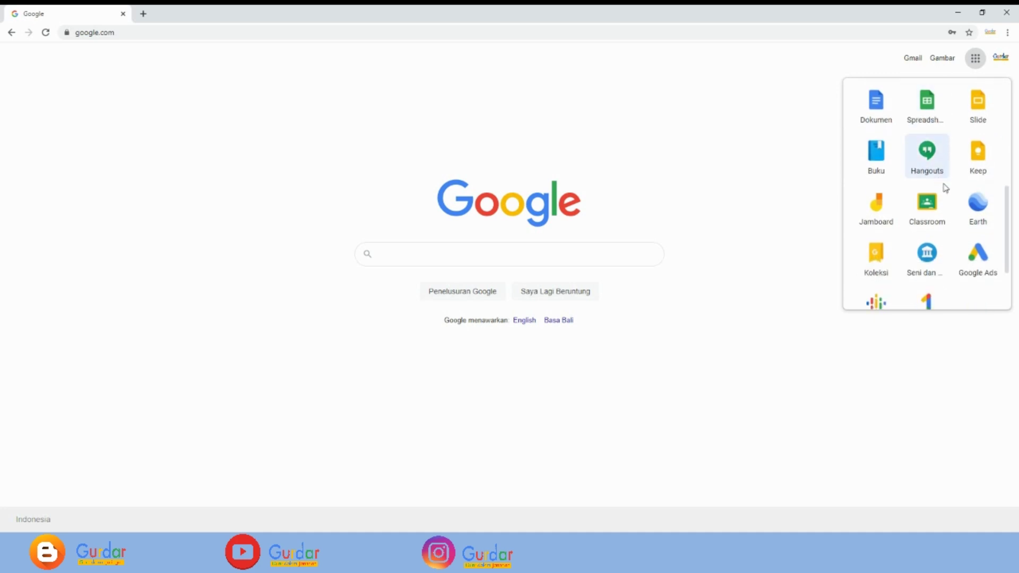
{"action": "left_click", "coordinate": [932, 212]}
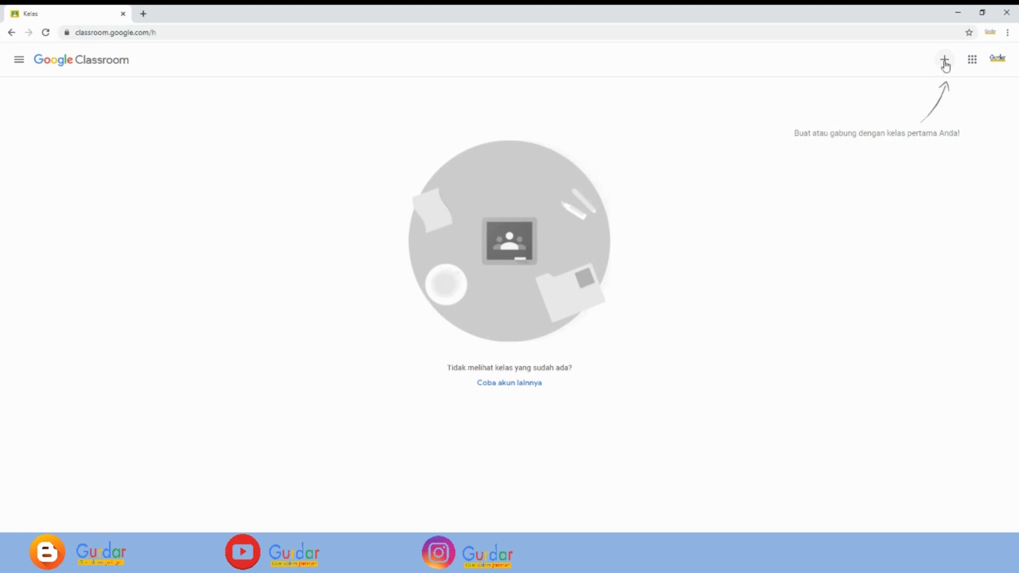
- Choose Buat kelas and acknowledge the school-use notice to reach the new class form
{"action": "left_click", "coordinate": [945, 65]}
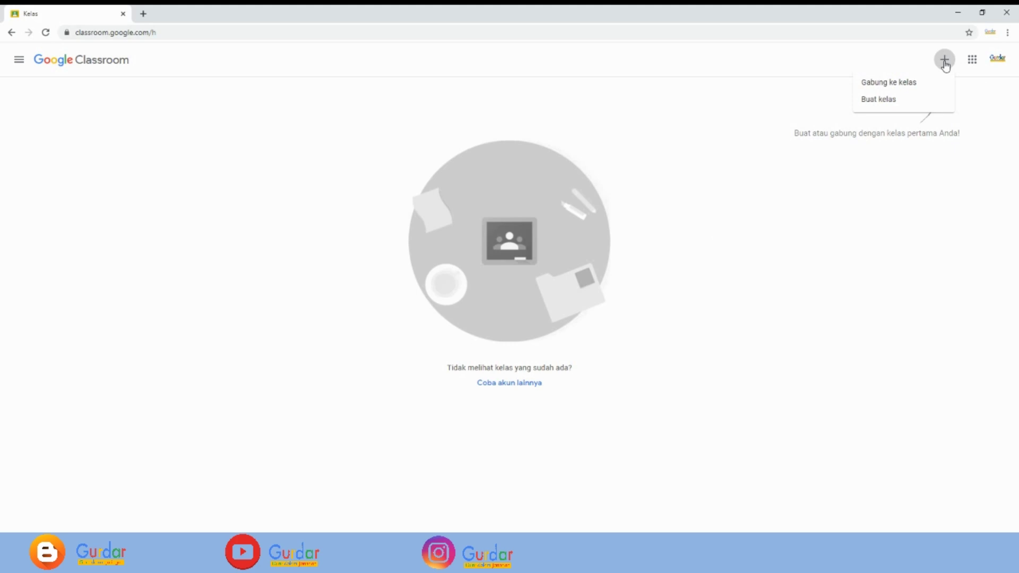
{"action": "left_click", "coordinate": [882, 102]}
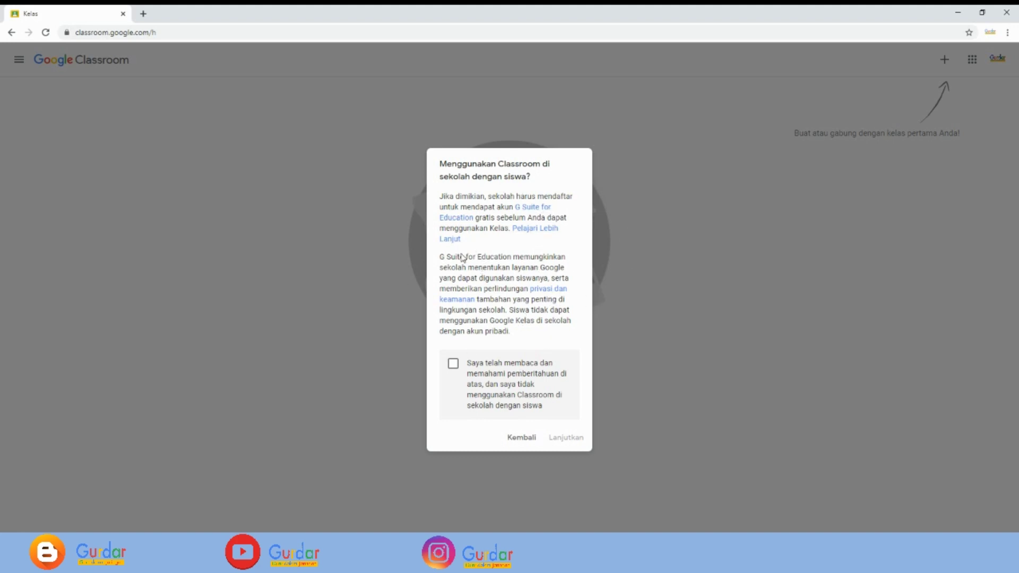
{"action": "left_click", "coordinate": [452, 366]}
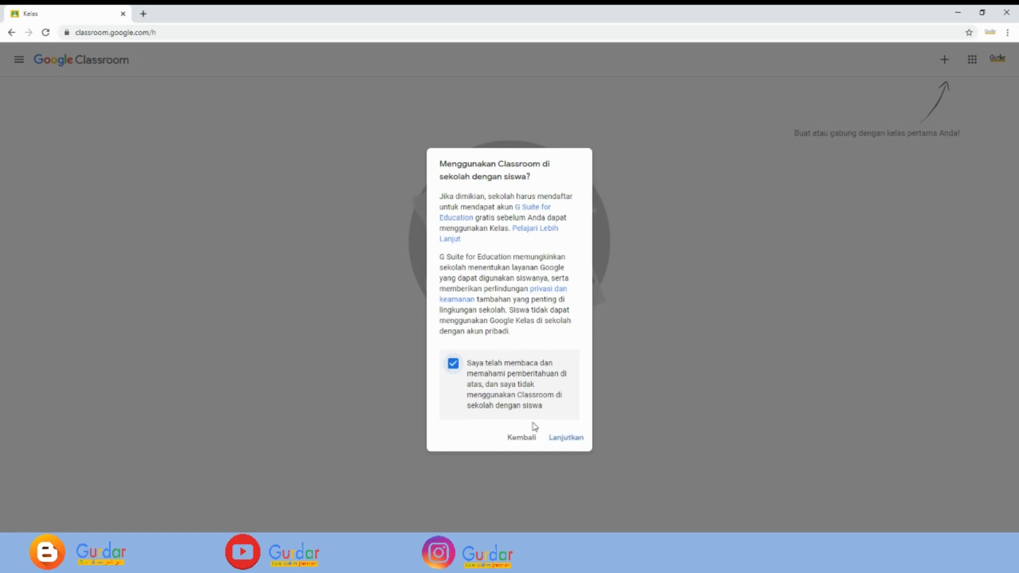
{"action": "left_click", "coordinate": [565, 440]}
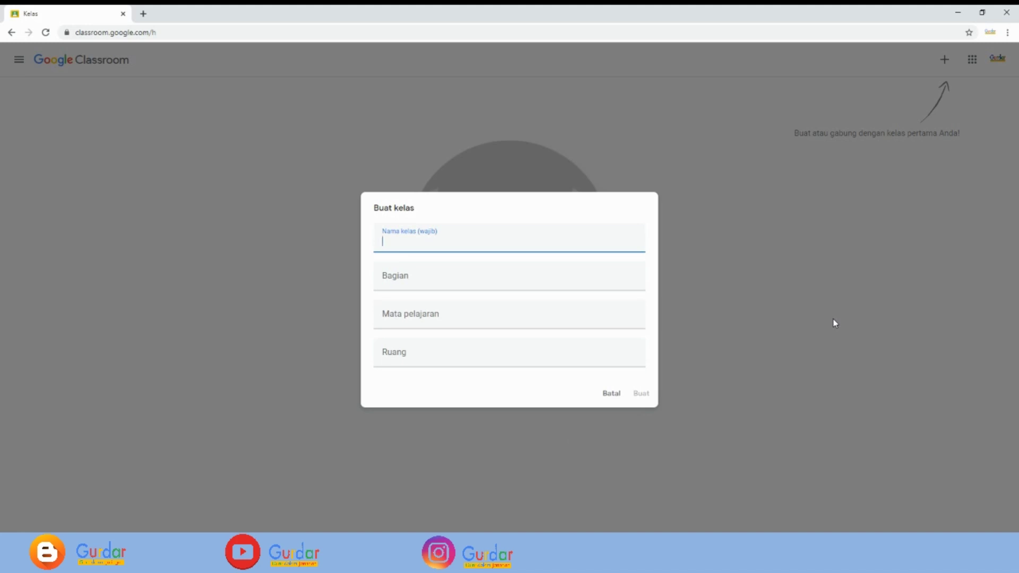
- Create class 'Bab 3 Teks Cerita Pendek', section on Cerpen structure, subject Bahasa Indonesia, room 9EFGH
{"action": "type", "text": "Bab 3 Teks Cerita Pendek"}
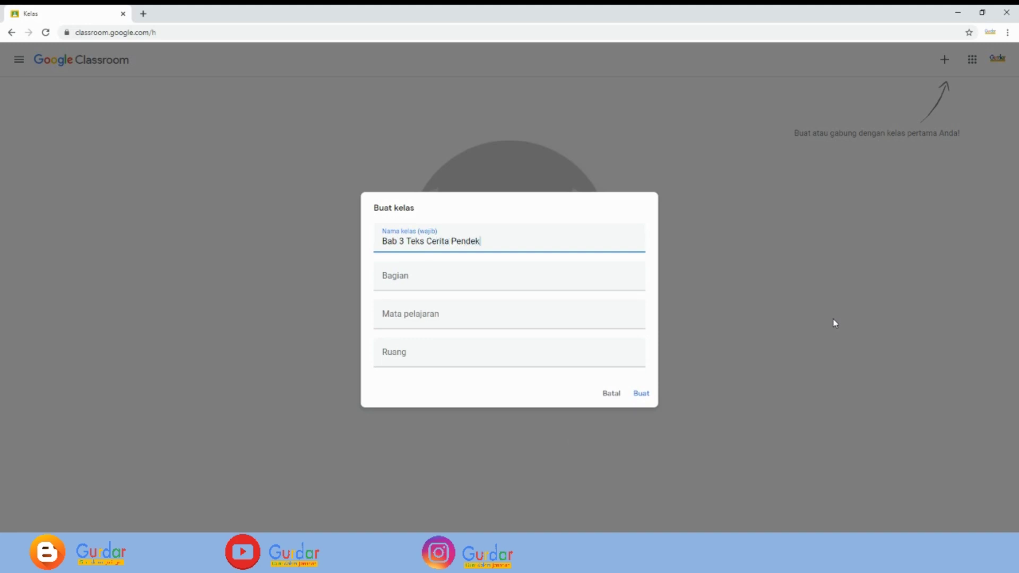
{"action": "left_click", "coordinate": [407, 280]}
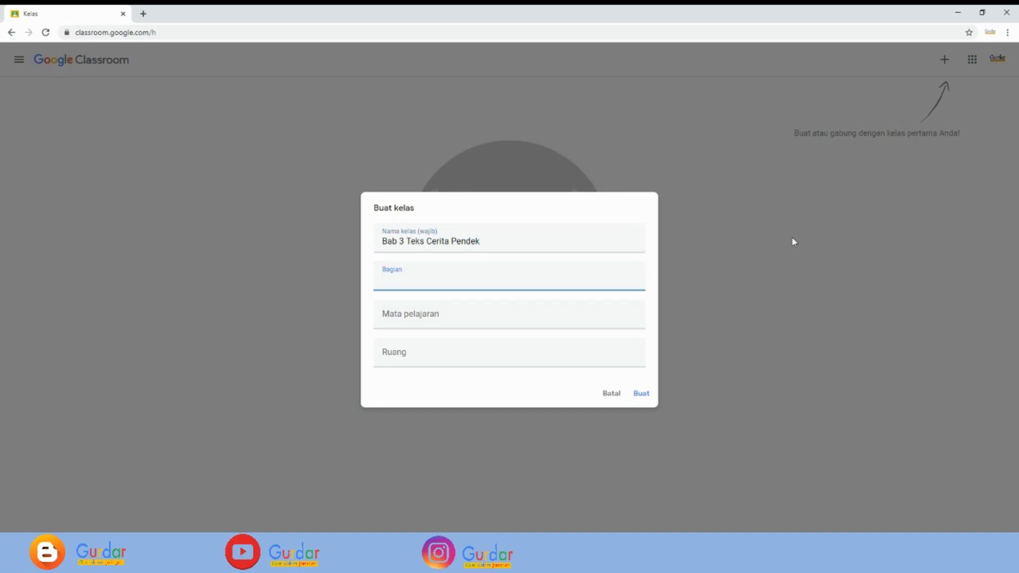
{"action": "type", "text": "Pengertian, Jenis, Unsur, dan "}
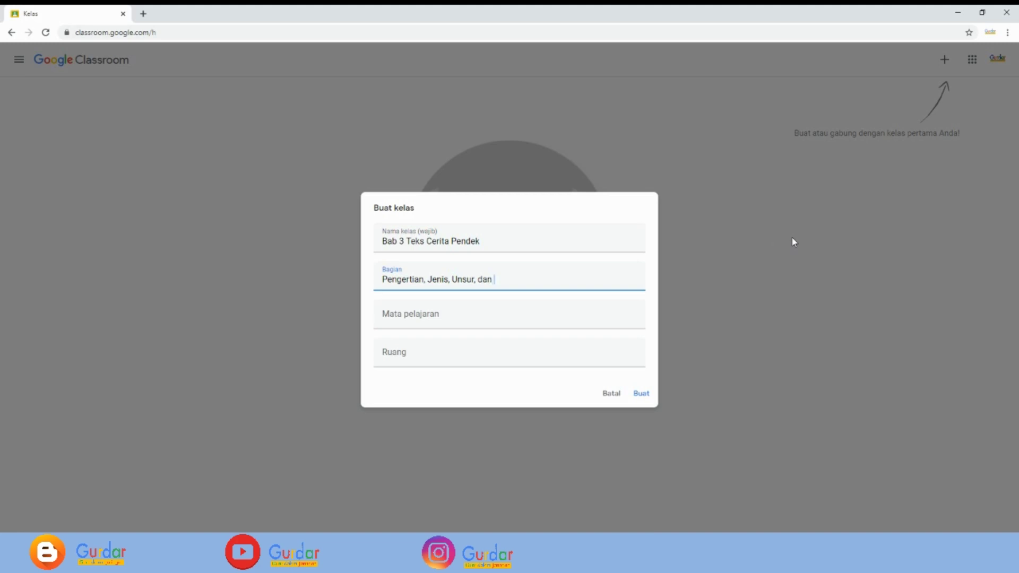
{"action": "type", "text": "Struktur Teks Cerpen"}
{"action": "left_click", "coordinate": [398, 310]}
{"action": "type", "text": "Bahasa Indonesia"}
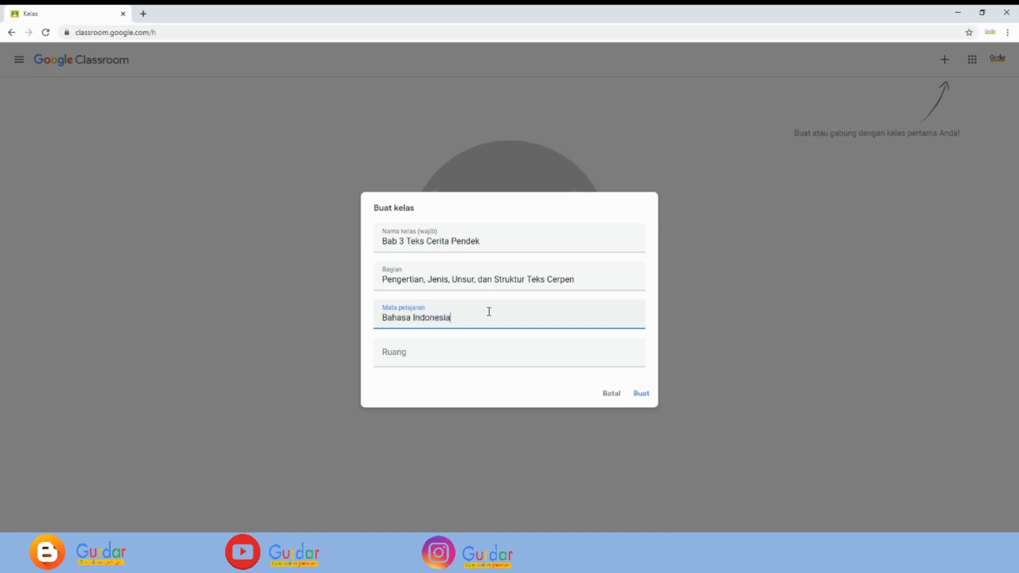
{"action": "left_click", "coordinate": [406, 352]}
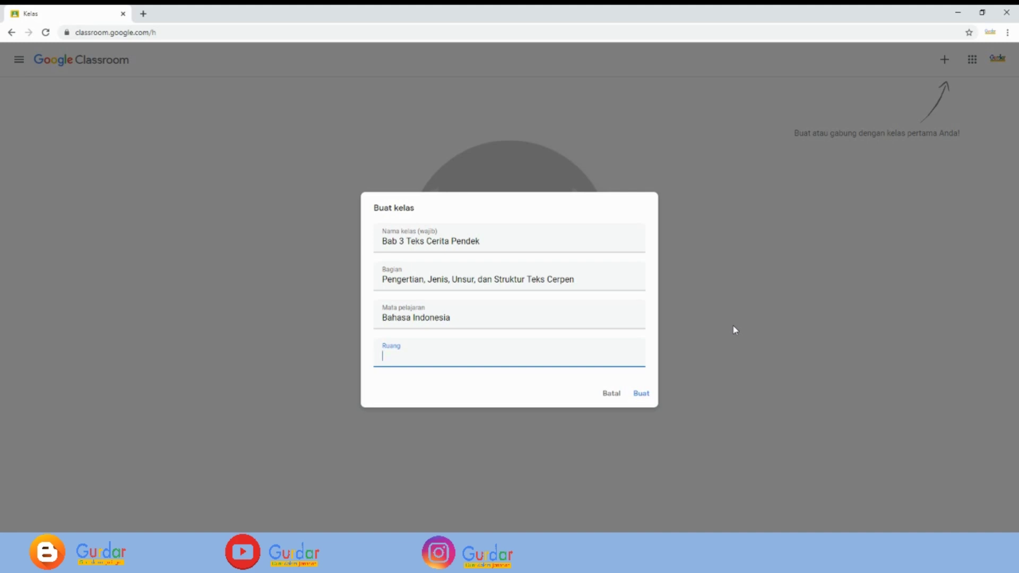
{"action": "type", "text": "9A"}
{"action": "key", "text": "BackSpace"}
{"action": "type", "text": "EFGH"}
{"action": "left_click", "coordinate": [641, 394]}
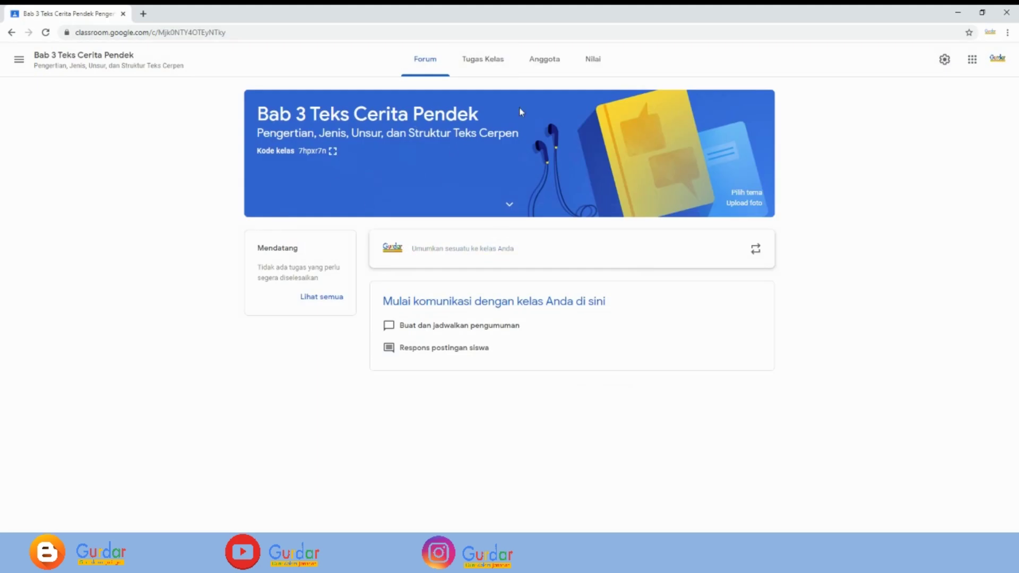
- Look through the Tugas Kelas, Nilai and Forum pages, ending on the Anggota member list
{"action": "left_click", "coordinate": [467, 63]}
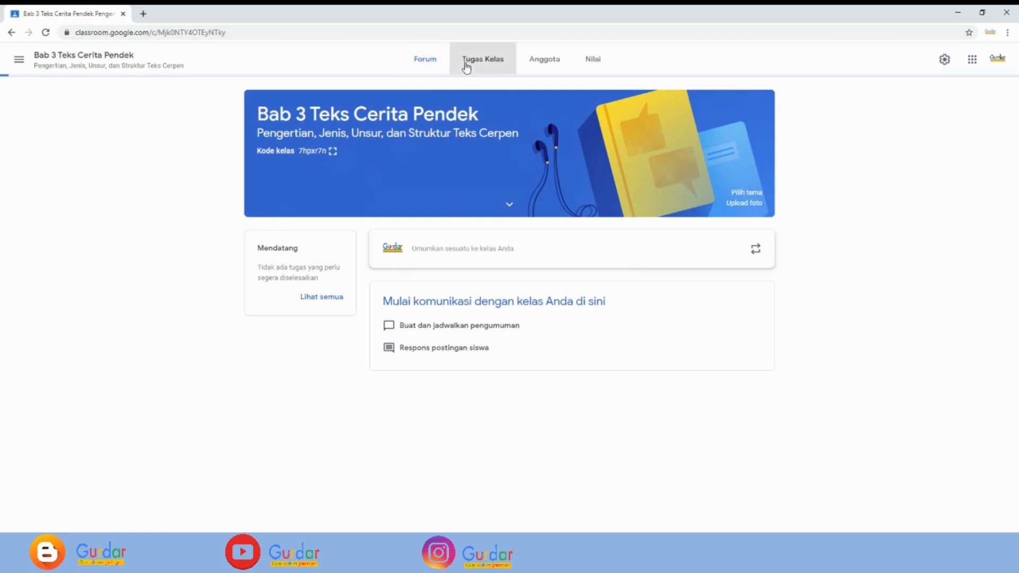
{"action": "left_click", "coordinate": [555, 64]}
{"action": "left_click", "coordinate": [591, 61]}
{"action": "left_click", "coordinate": [480, 62]}
{"action": "left_click", "coordinate": [431, 63]}
{"action": "left_click", "coordinate": [481, 66]}
{"action": "left_click", "coordinate": [542, 63]}
{"action": "left_click", "coordinate": [482, 62]}
{"action": "left_click", "coordinate": [432, 63]}
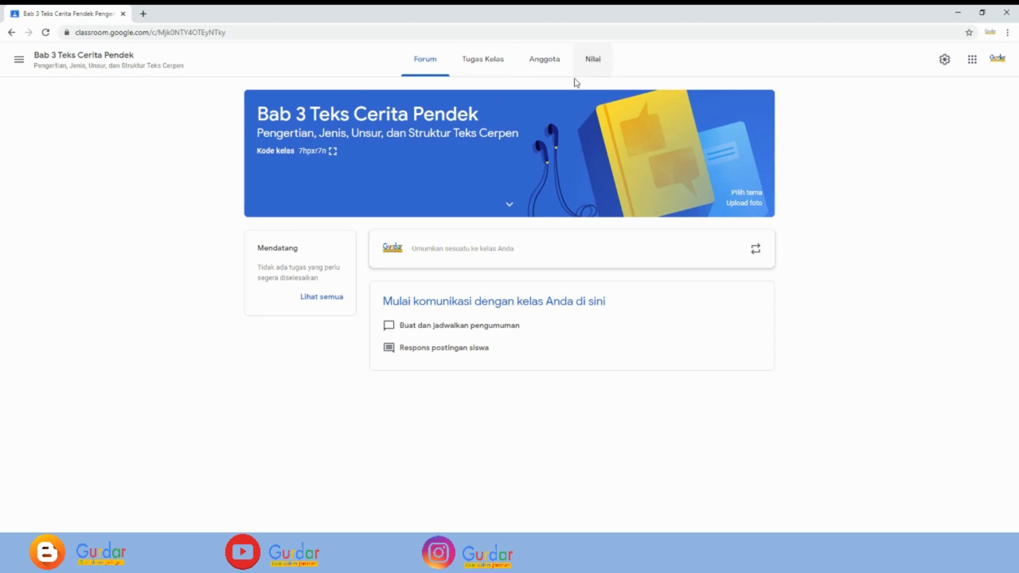
{"action": "left_click", "coordinate": [544, 62]}
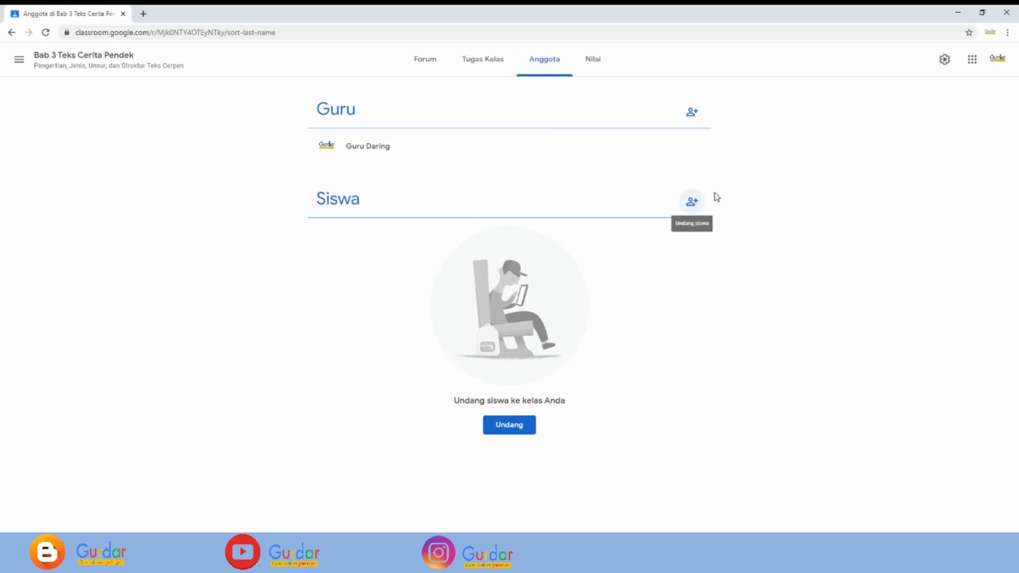
- Invite a student by their e-mail address, copying the invite link, then return to Forum
{"action": "left_click", "coordinate": [691, 204]}
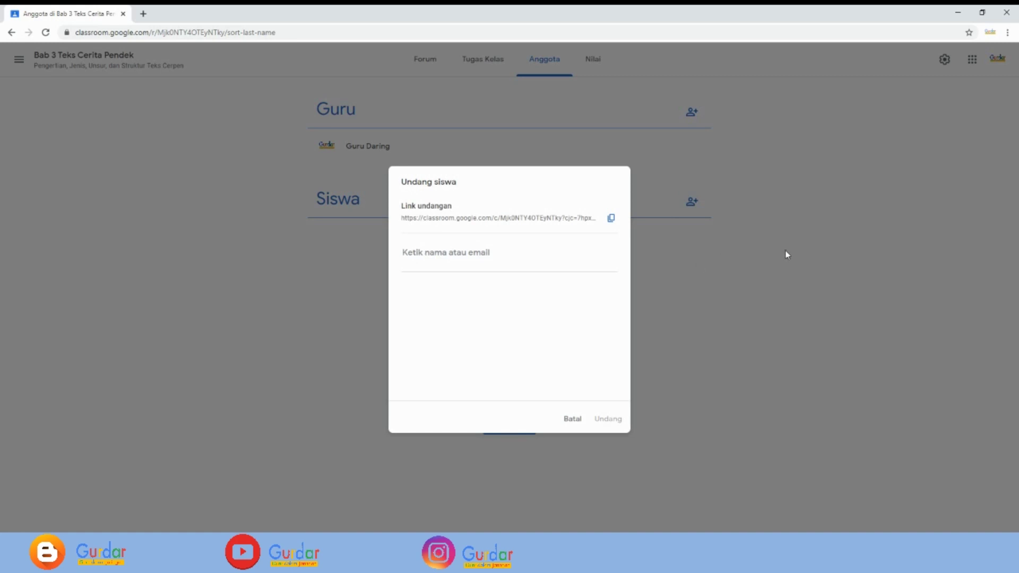
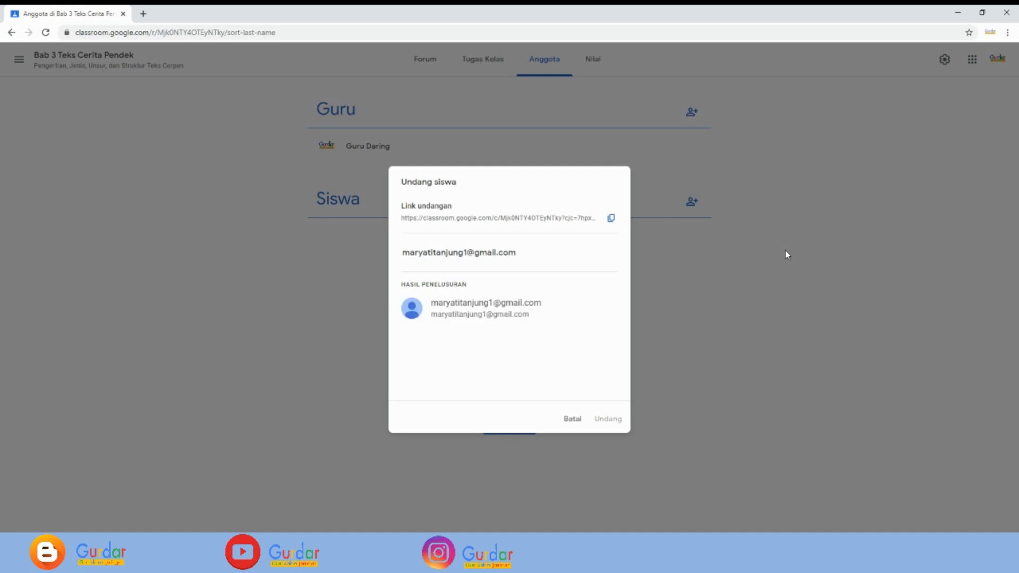
{"action": "left_click", "coordinate": [467, 313]}
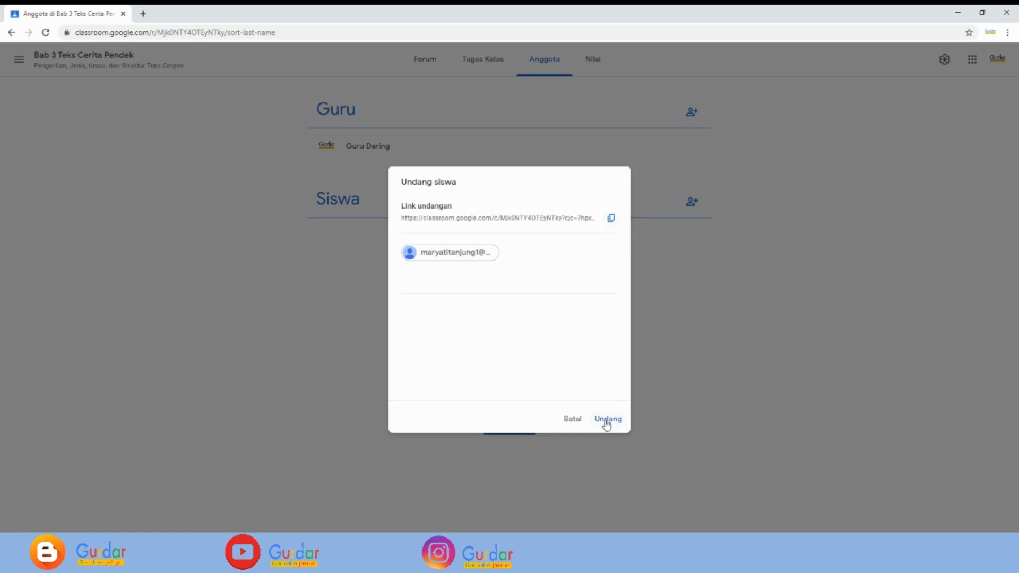
{"action": "left_click", "coordinate": [612, 220]}
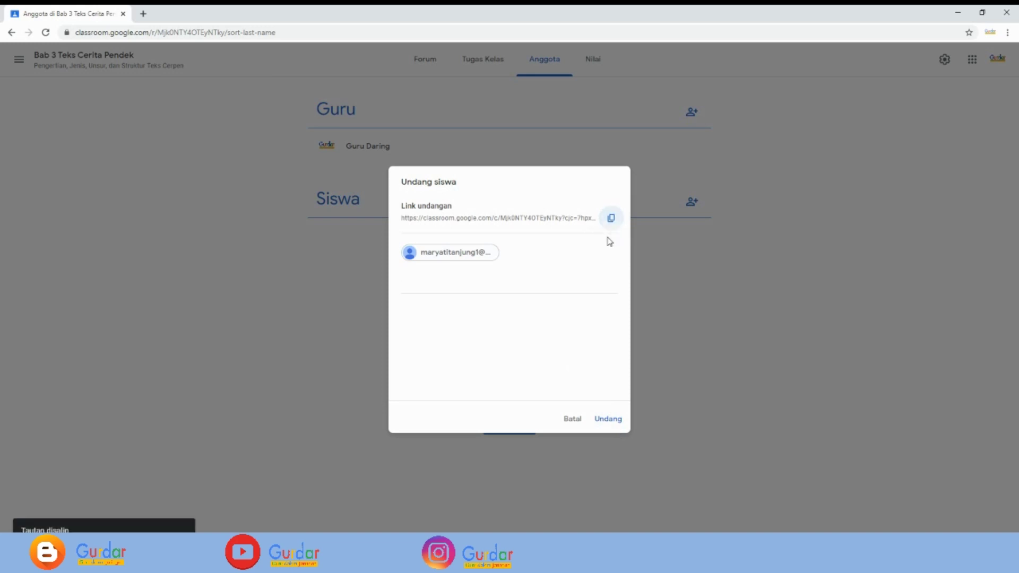
{"action": "left_click", "coordinate": [606, 422]}
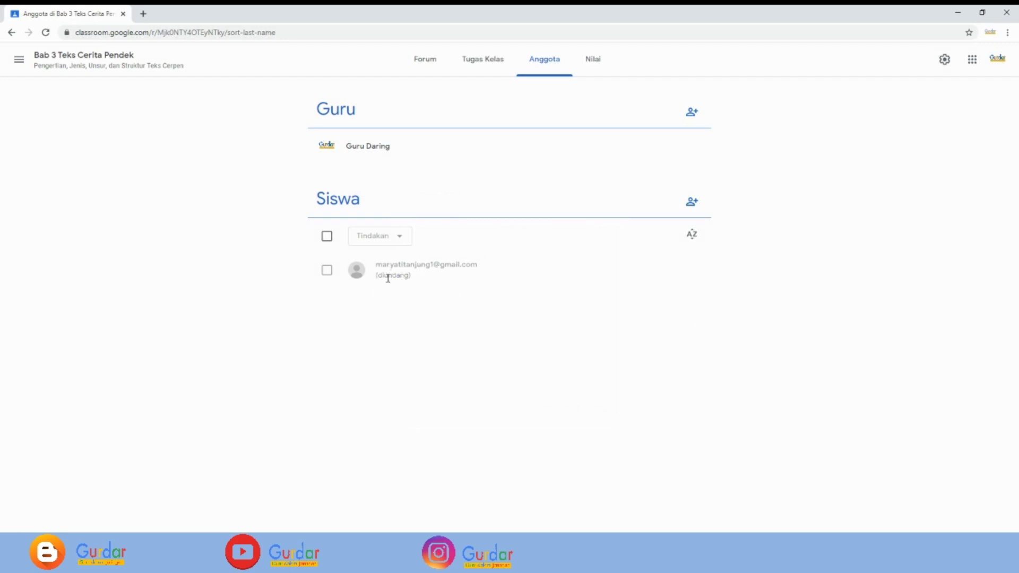
{"action": "left_click", "coordinate": [435, 64]}
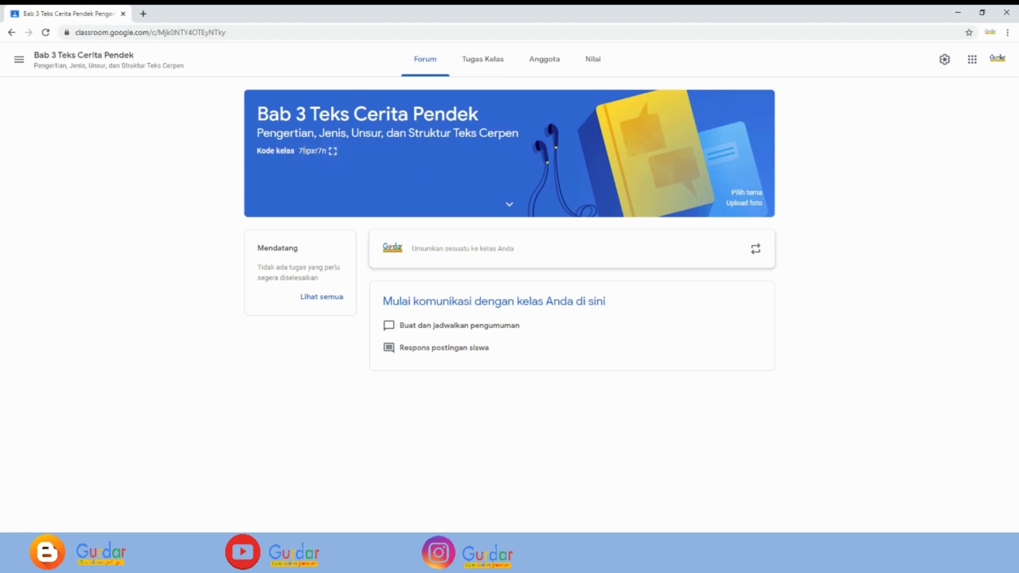
{"action": "left_click", "coordinate": [333, 151]}
{"action": "left_click_drag", "start_coordinate": [392, 283], "coordinate": [631, 286]}
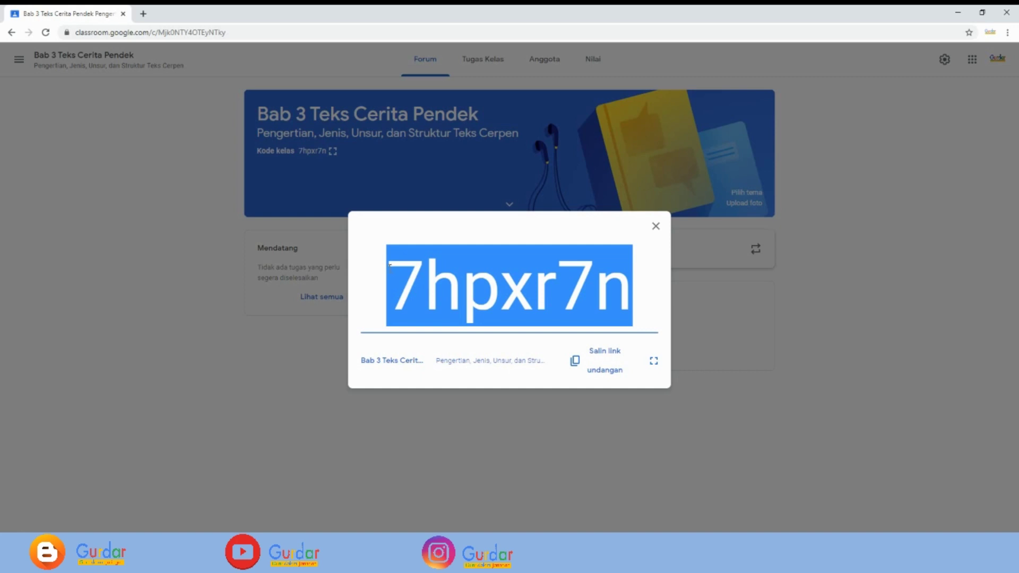
{"action": "left_click", "coordinate": [389, 264]}
{"action": "left_click_drag", "start_coordinate": [388, 271], "coordinate": [645, 297]}
{"action": "left_click", "coordinate": [391, 279]}
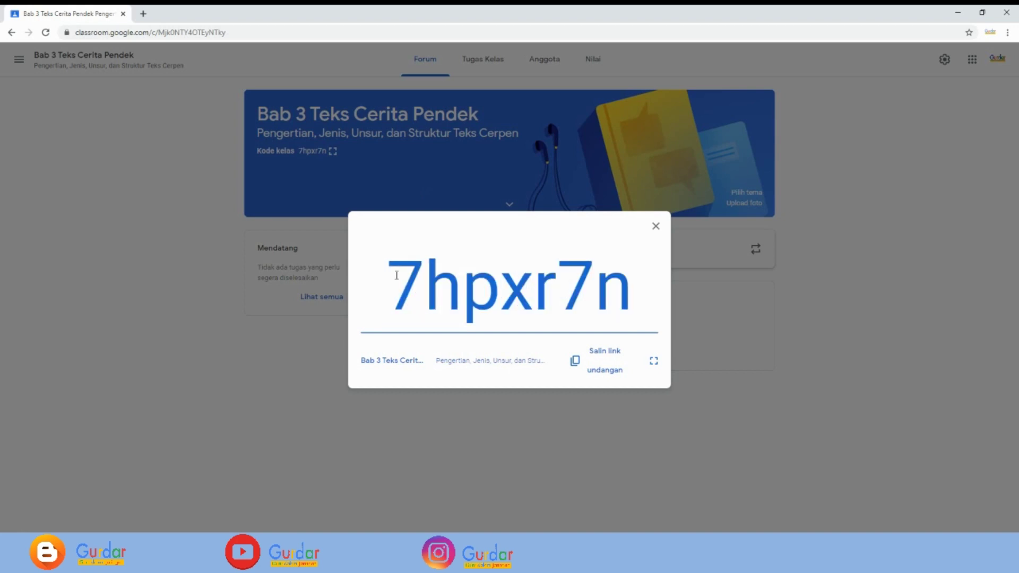
{"action": "left_click", "coordinate": [655, 228]}
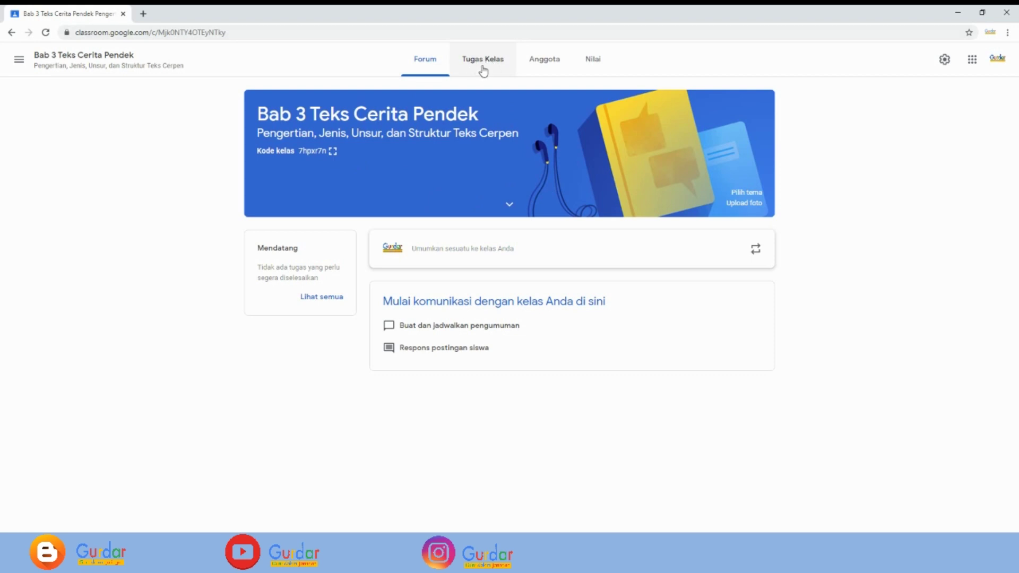
- Go to the Tugas Kelas page and show the Buat menu of classwork types
{"action": "left_click", "coordinate": [483, 68]}
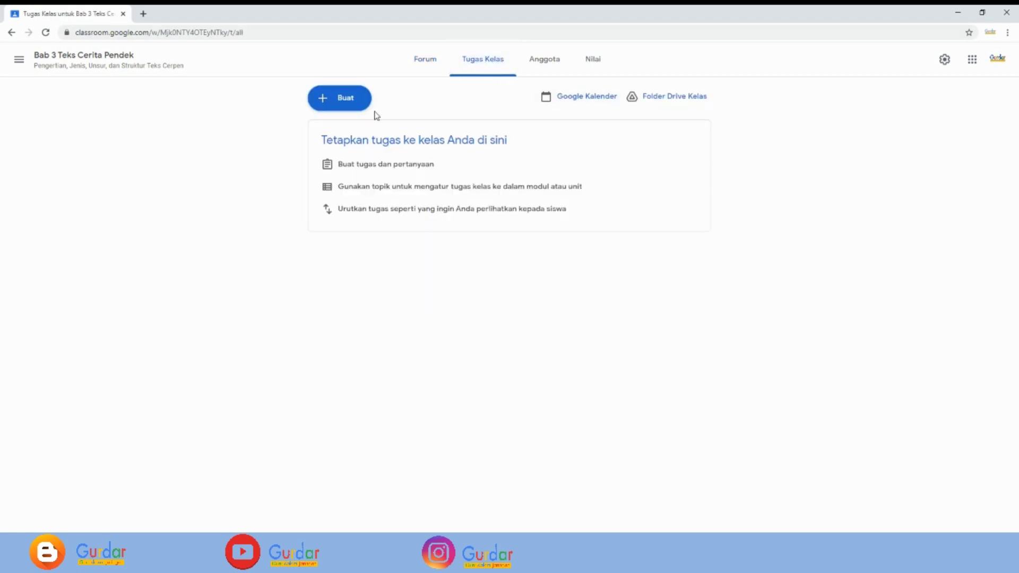
{"action": "left_click", "coordinate": [333, 104]}
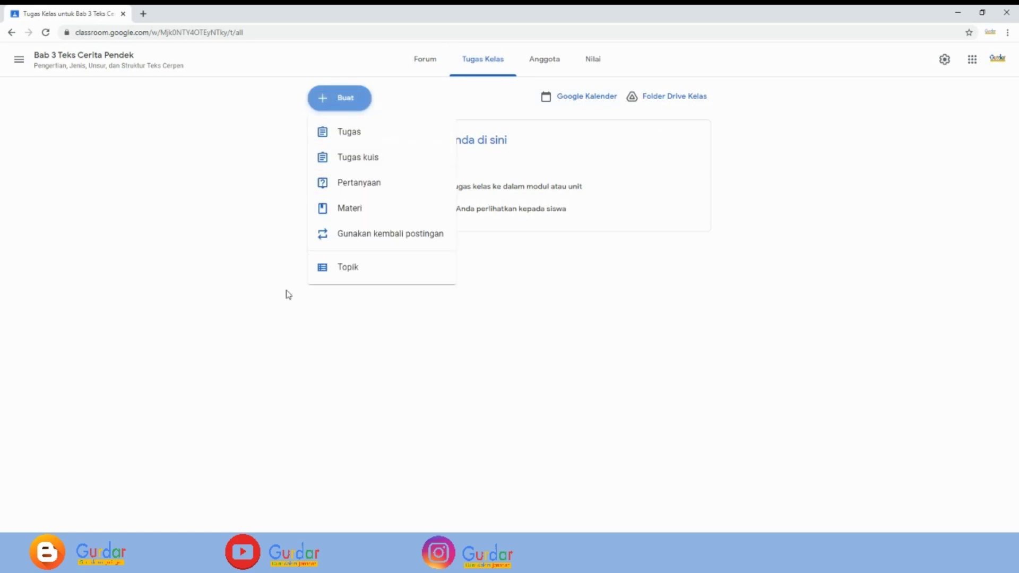
- Create question 'Absensi' with instruction 'Isilah daftar hadir berikut!' and attach a new Google Form
{"action": "left_click", "coordinate": [353, 186]}
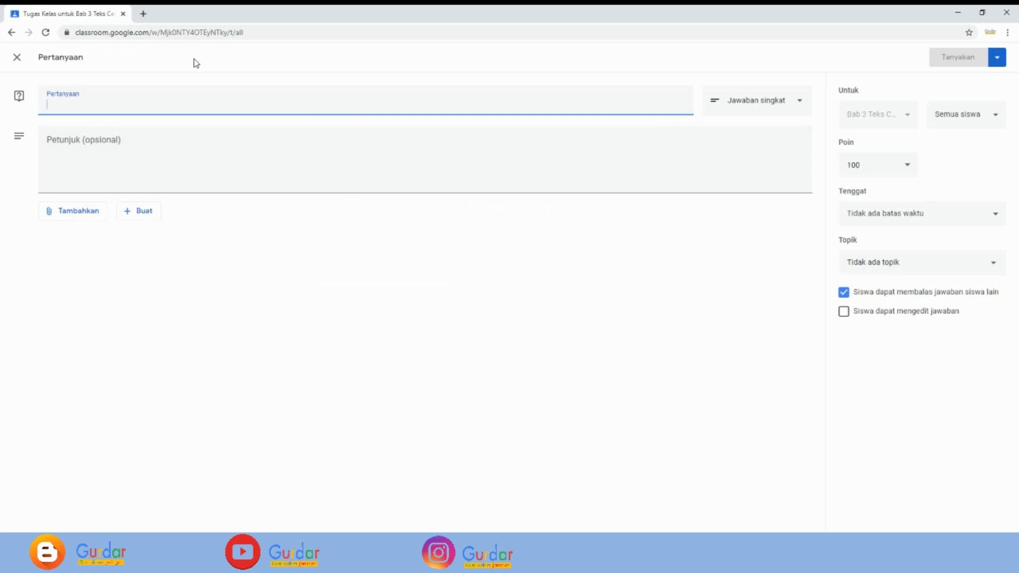
{"action": "type", "text": "Absensi"}
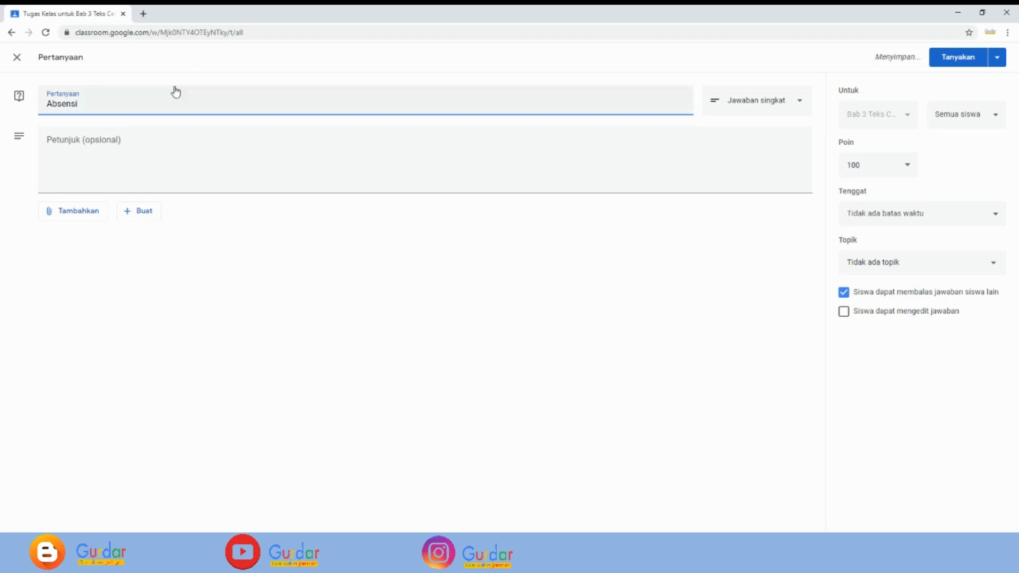
{"action": "left_click", "coordinate": [55, 141]}
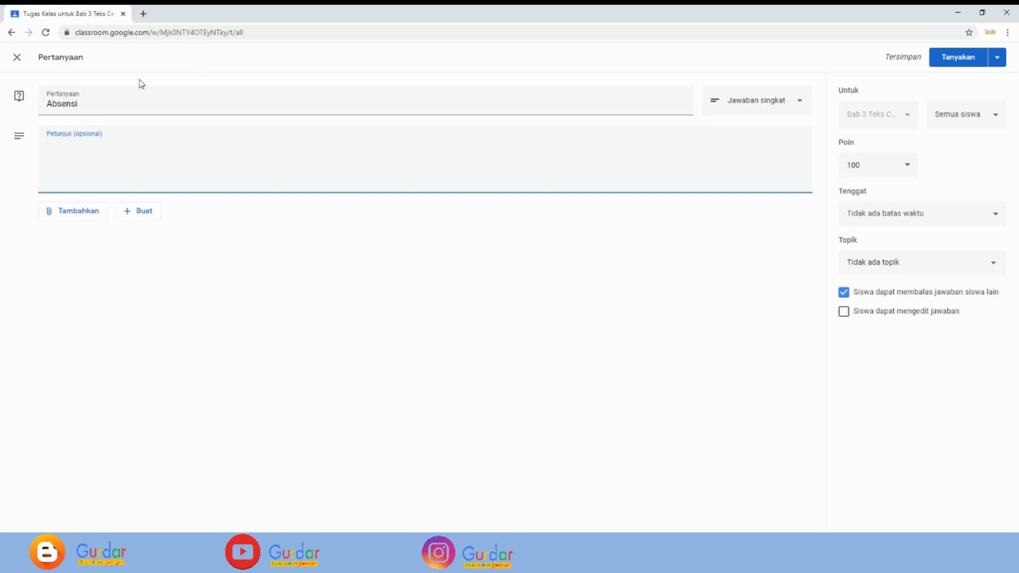
{"action": "type", "text": "Isilah daftar hadir "}
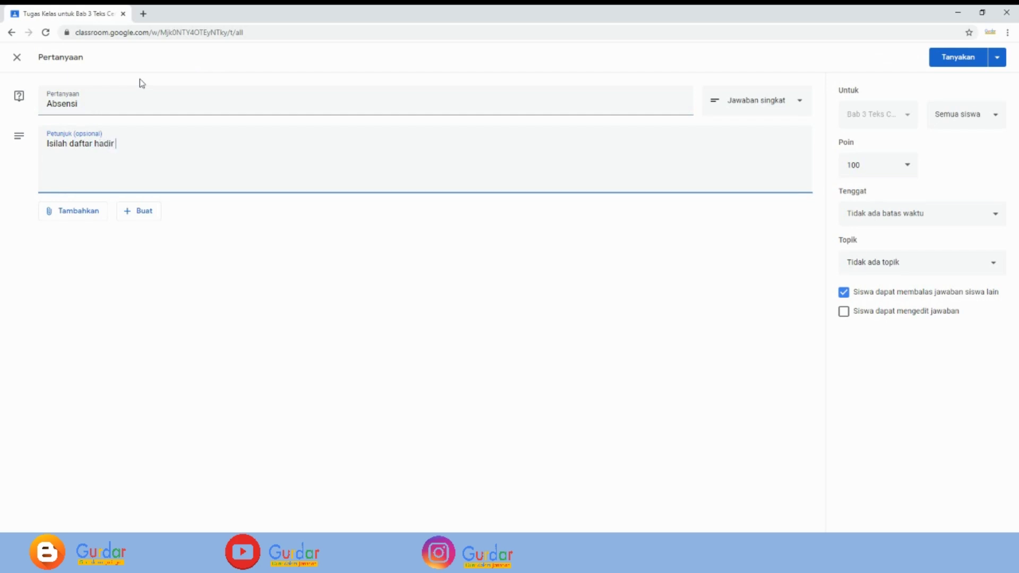
{"action": "type", "text": "berikut!"}
{"action": "left_click", "coordinate": [138, 215]}
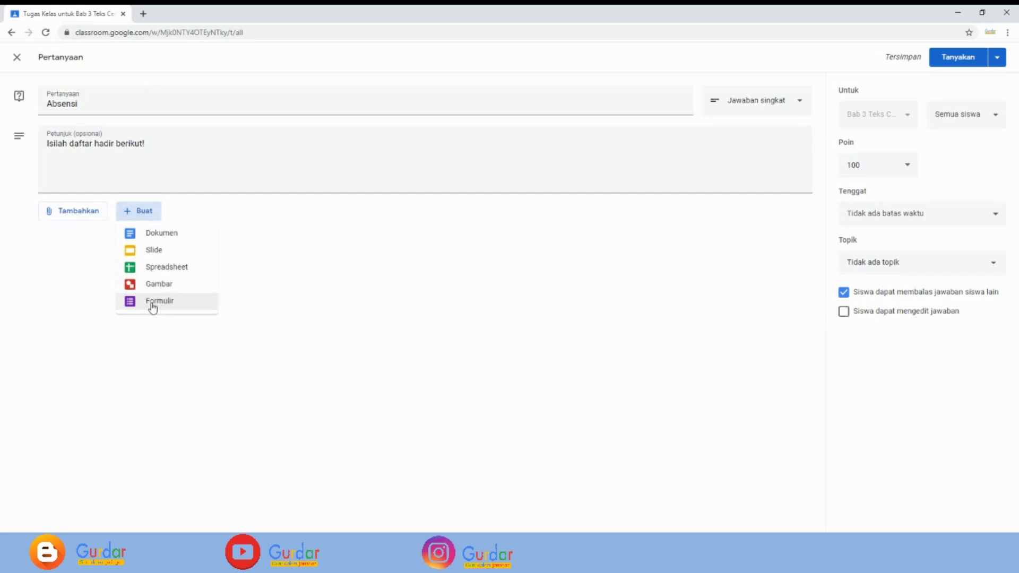
{"action": "left_click", "coordinate": [161, 302]}
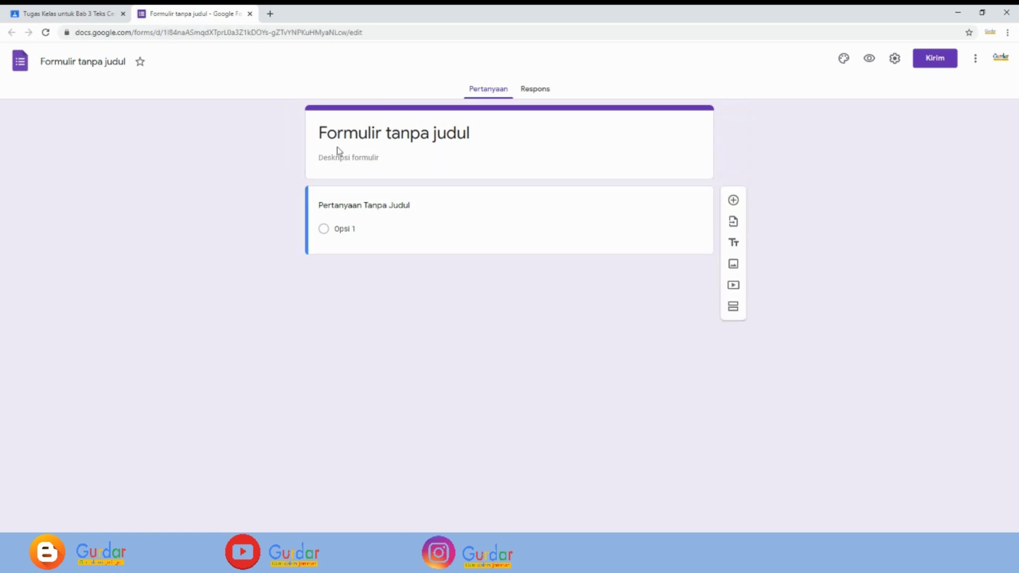
- Rename the form title to 'Daftar Hadir Siswa'
{"action": "left_click", "coordinate": [346, 134]}
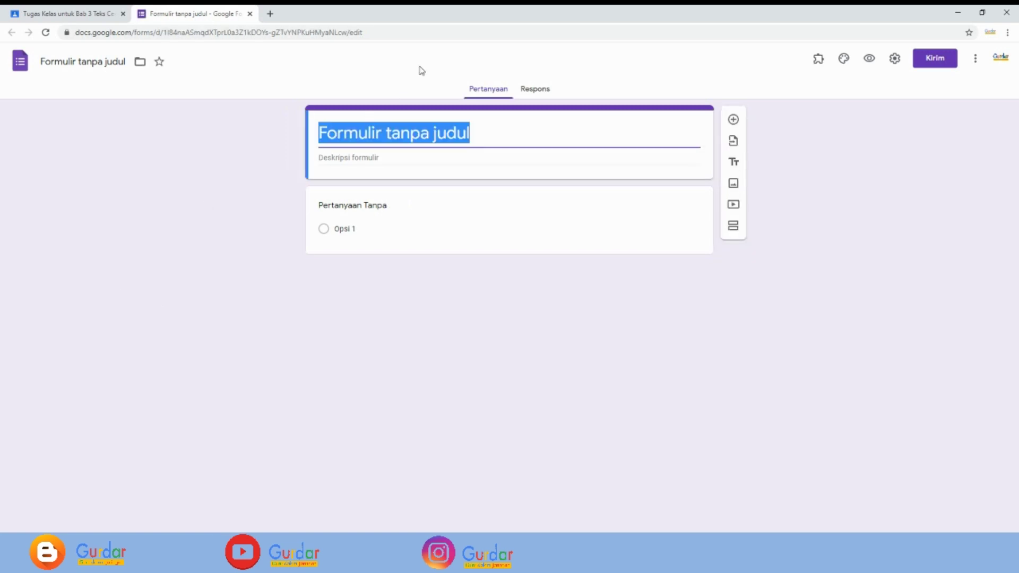
{"action": "type", "text": "Daftar Hadir Siswa"}
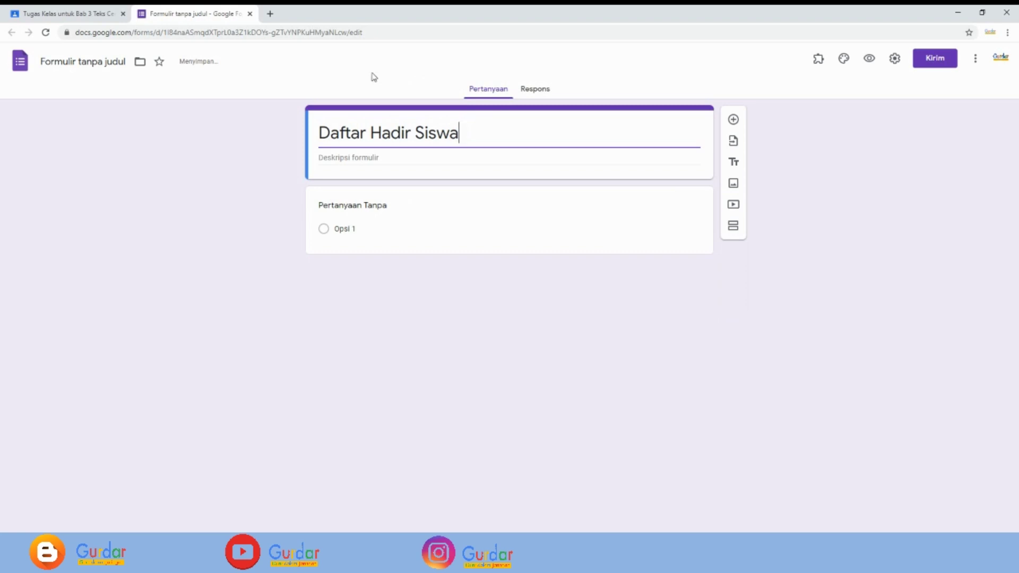
{"action": "triple_click", "coordinate": [453, 134]}
{"action": "left_click", "coordinate": [427, 184]}
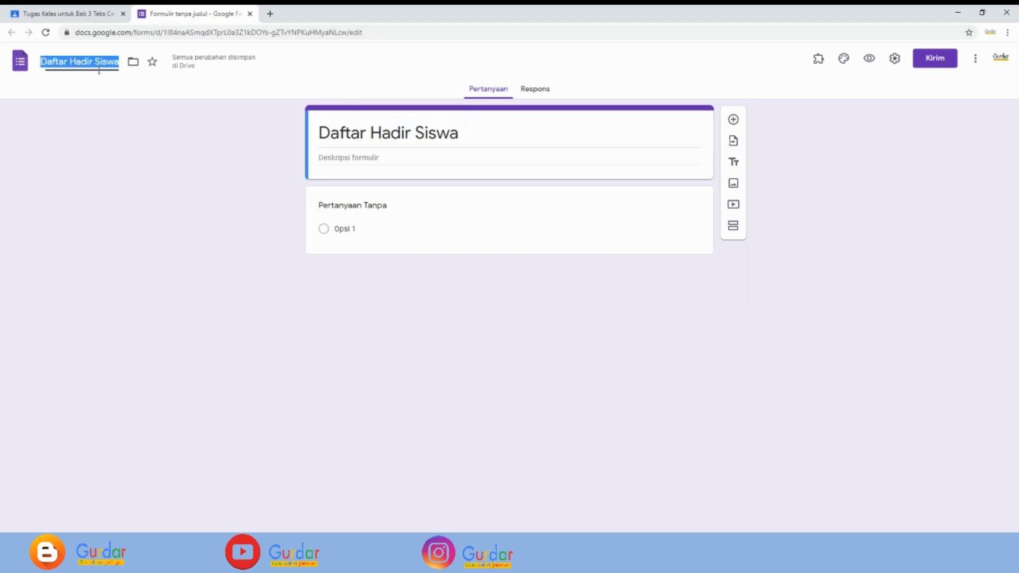
- Title the first question 'Nama Siswa:'
{"action": "left_click", "coordinate": [430, 219]}
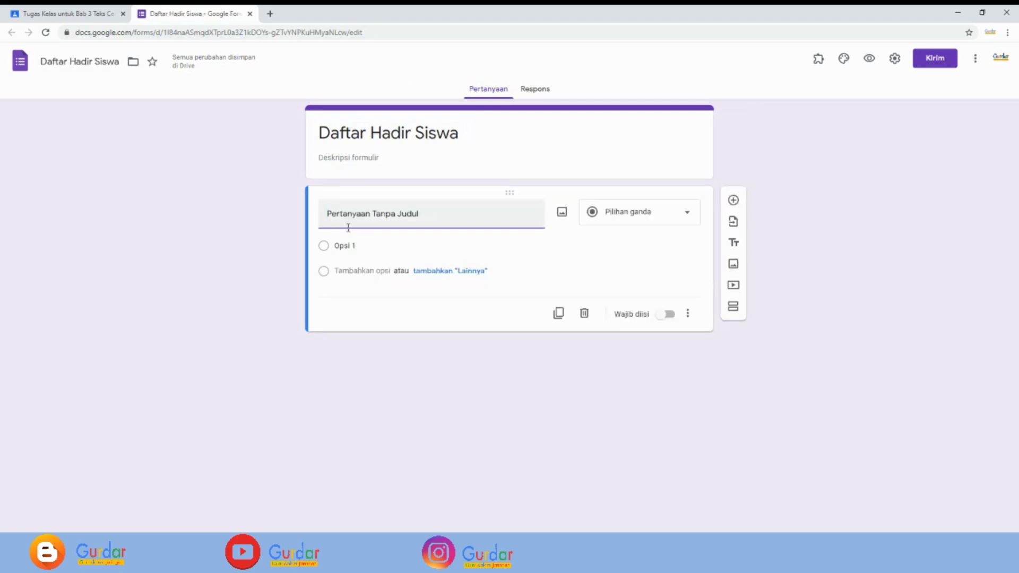
{"action": "type", "text": "Nama S"}
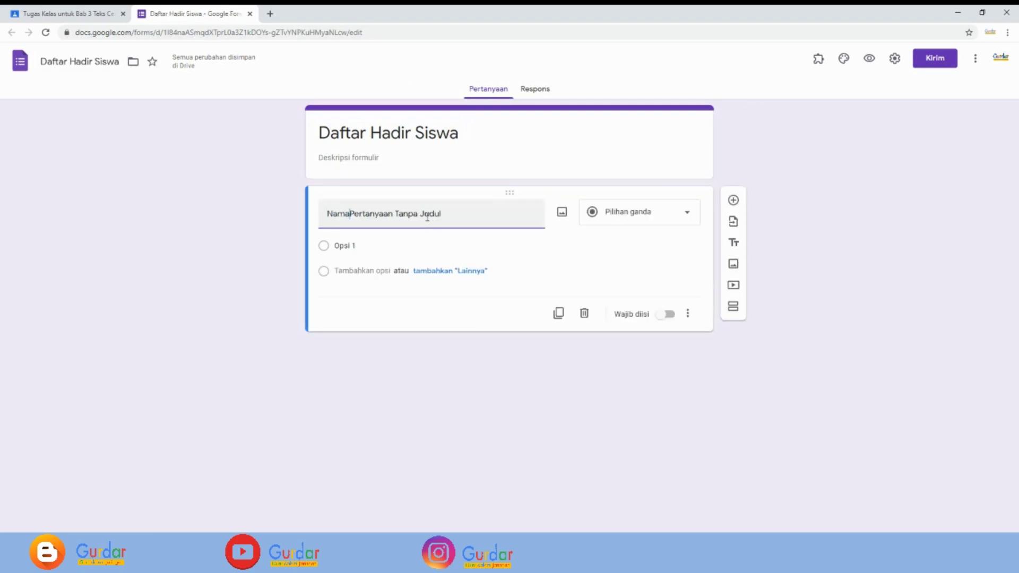
{"action": "type", "text": "iswa"}
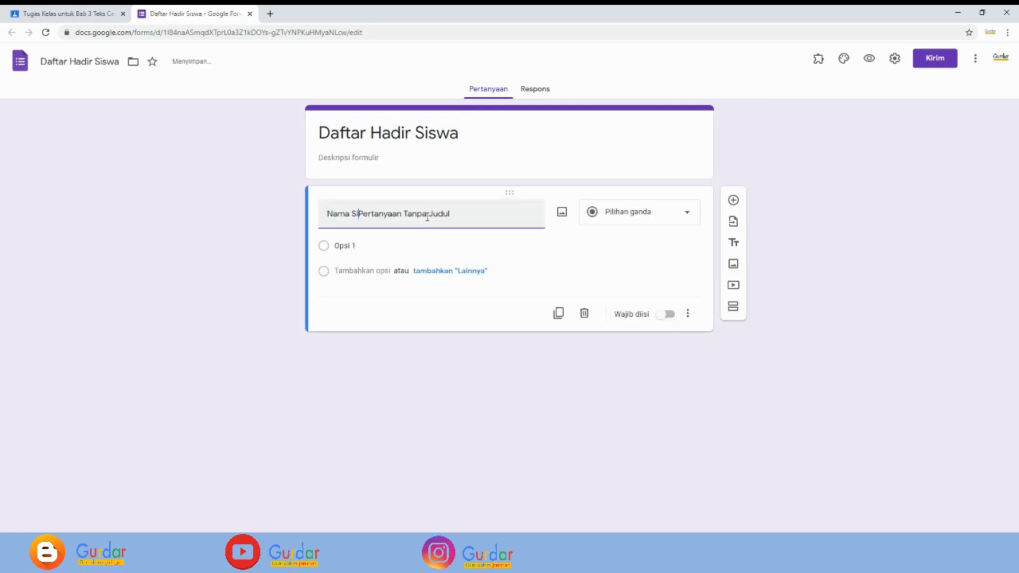
{"action": "key", "text": "Delete"}
{"action": "key", "text": "Delete"}
{"action": "key", "text": "Delete"}
{"action": "key", "text": "Delete"}
{"action": "key", "text": "Delete"}
{"action": "key", "text": "Delete"}
{"action": "key", "text": "Delete"}
{"action": "key", "text": "Delete"}
{"action": "key", "text": "Delete"}
{"action": "key", "text": "Delete"}
{"action": "key", "text": "Delete"}
{"action": "key", "text": "Delete"}
{"action": "key", "text": "Delete"}
{"action": "key", "text": "Delete"}
{"action": "key", "text": "Delete"}
{"action": "key", "text": "Delete"}
{"action": "key", "text": "Delete"}
{"action": "key", "text": "Delete"}
{"action": "key", "text": "Delete"}
{"action": "key", "text": "Delete"}
{"action": "key", "text": "Delete"}
{"action": "type", "text": ":"}
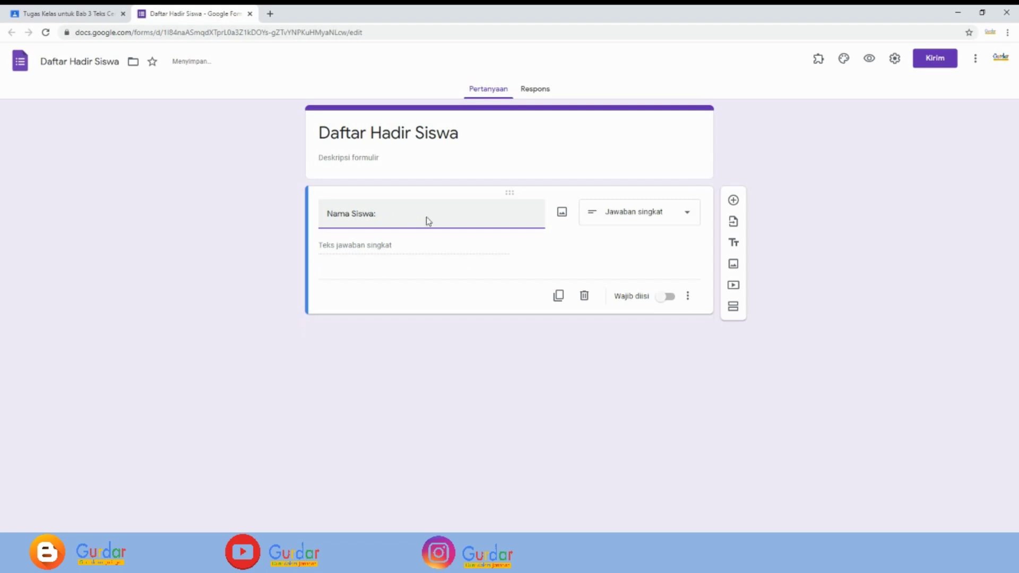
{"action": "left_click", "coordinate": [689, 215]}
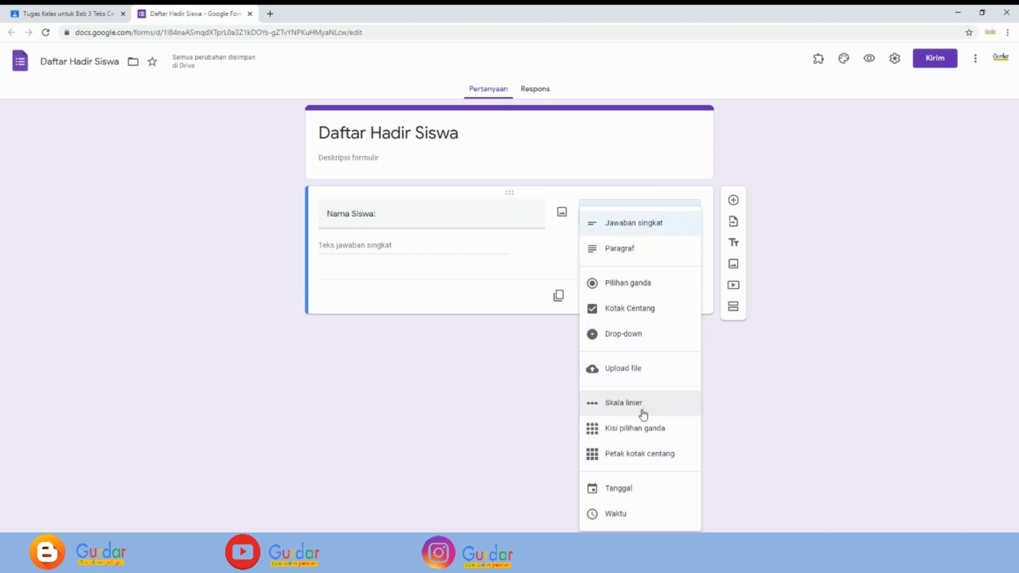
- Make 'Nama Siswa:' a multiple-choice grid and enter the five student names as its rows
{"action": "left_click", "coordinate": [617, 430]}
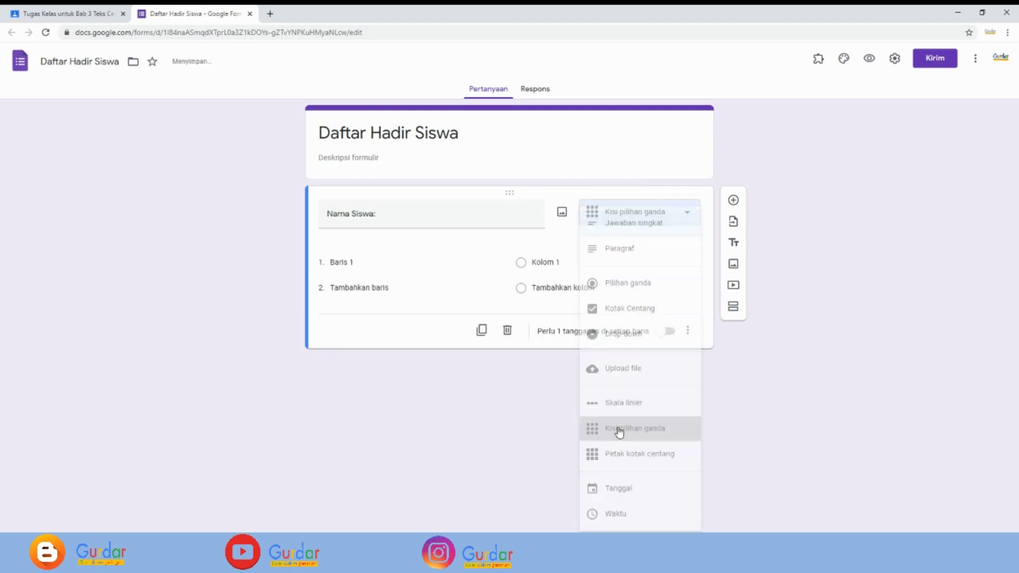
{"action": "left_click", "coordinate": [334, 264]}
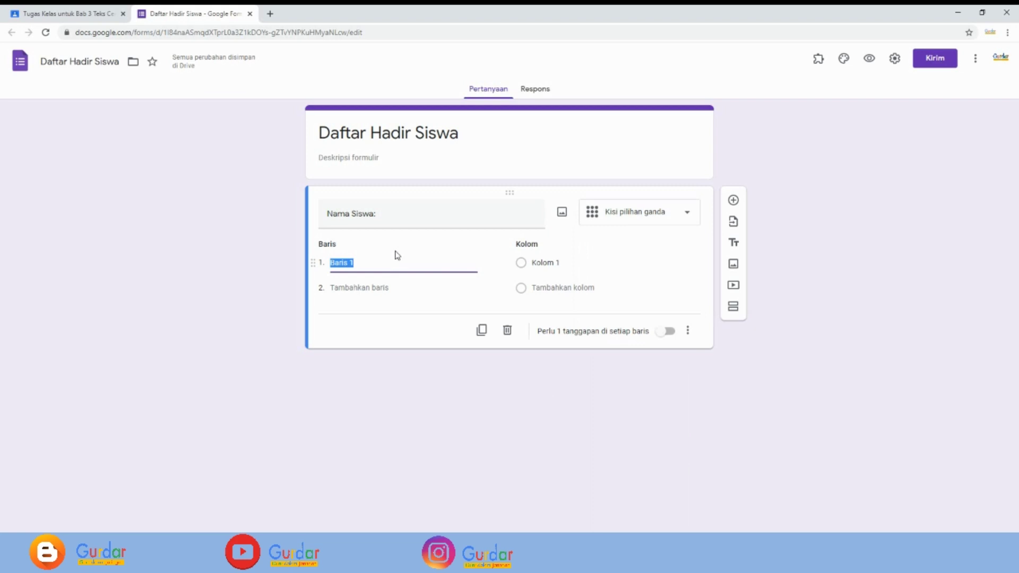
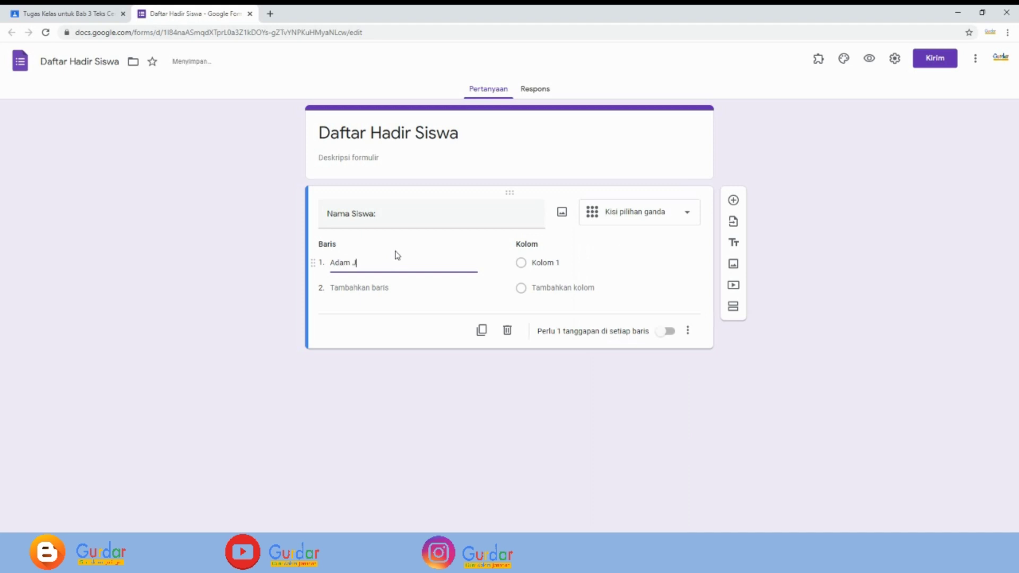
{"action": "key", "text": "Return"}
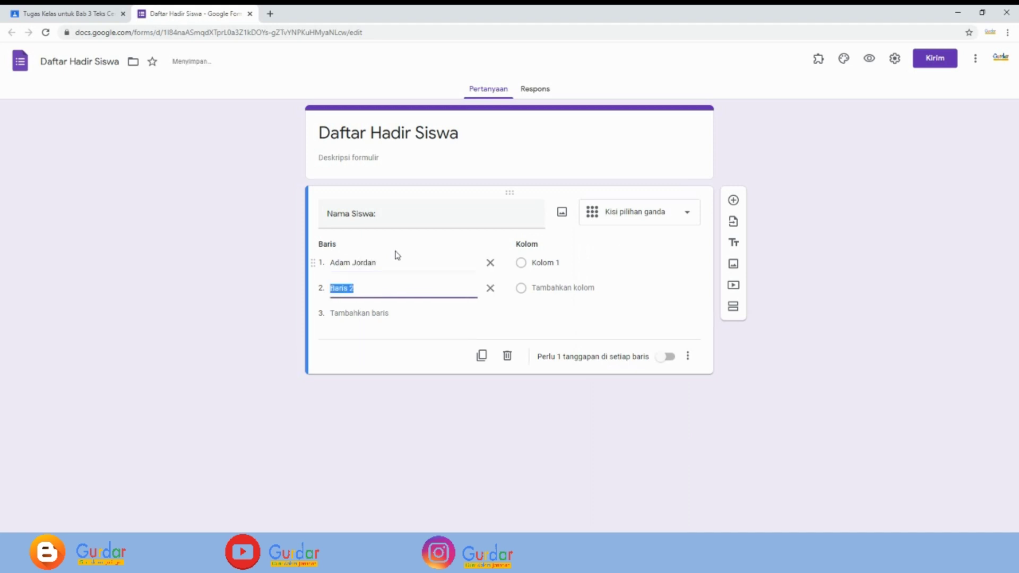
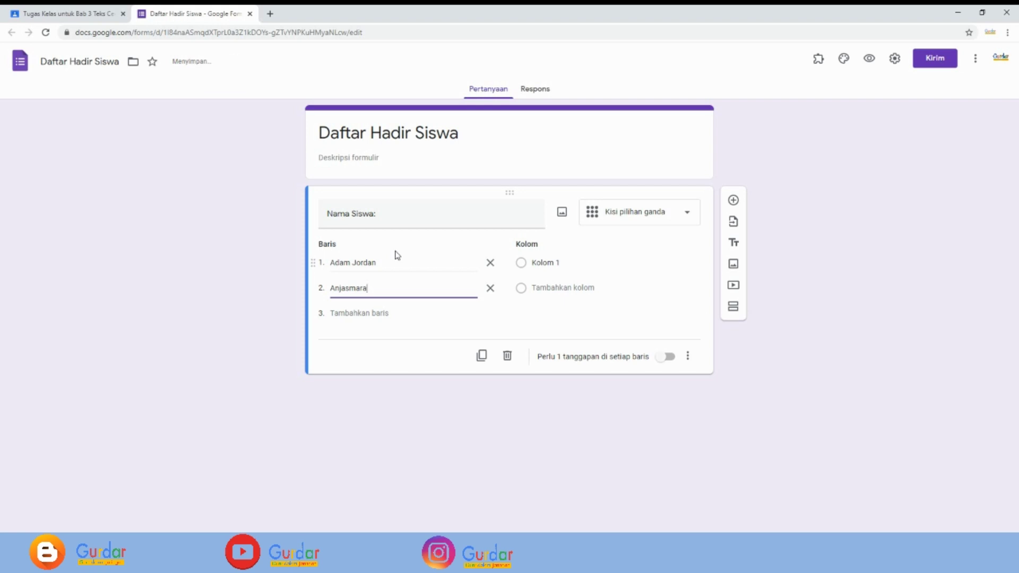
{"action": "key", "text": "Return"}
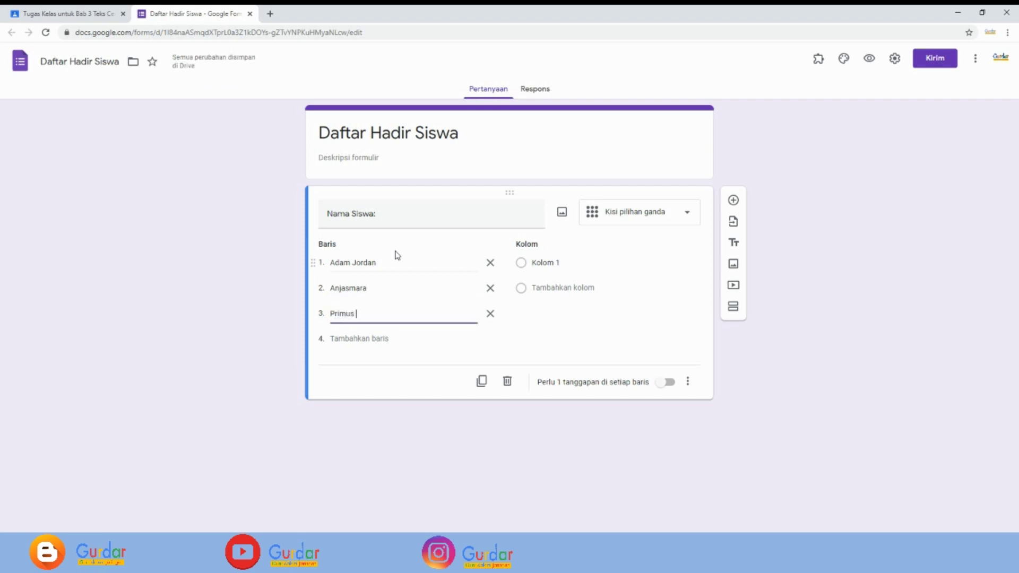
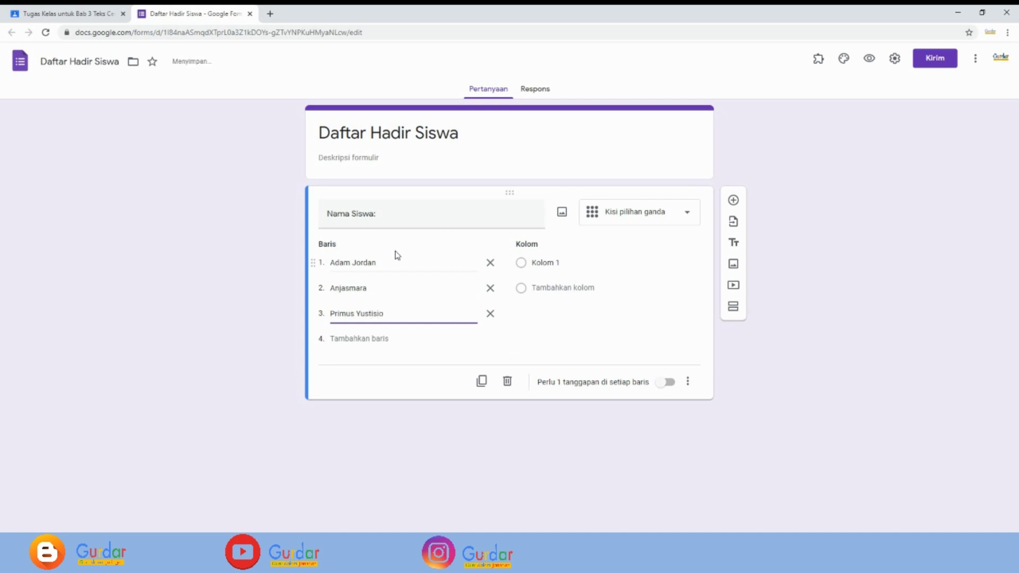
{"action": "key", "text": "Return"}
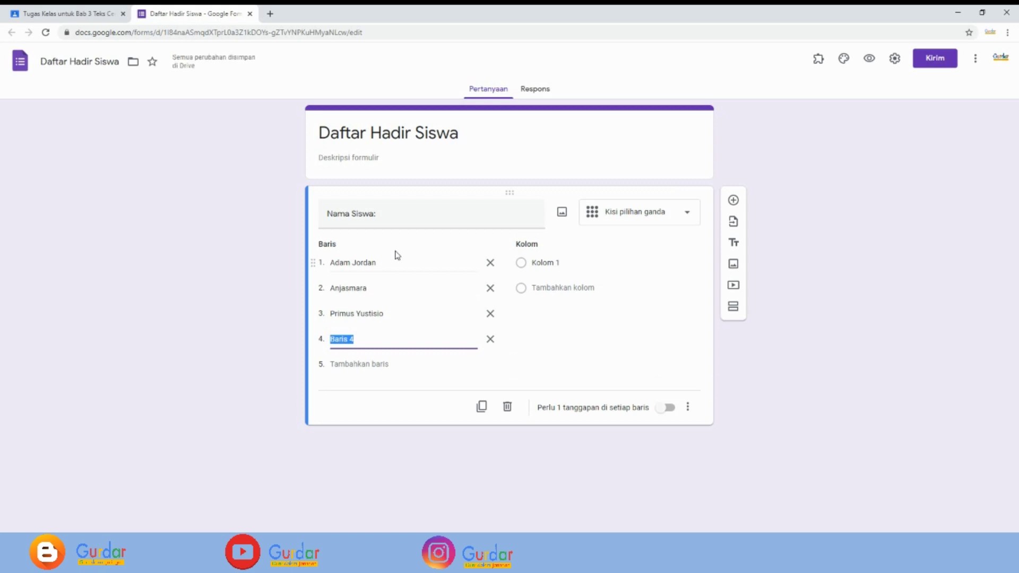
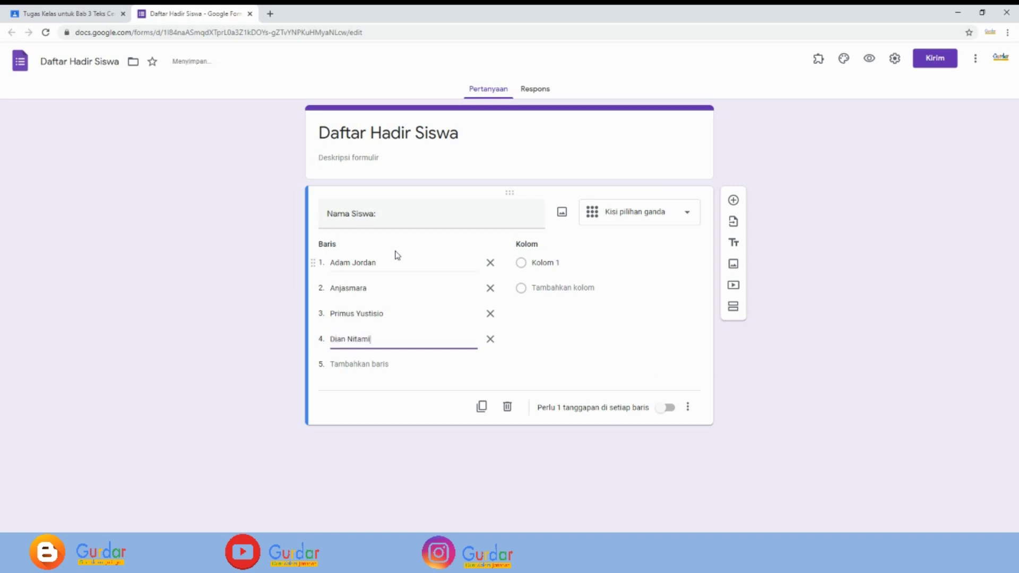
{"action": "key", "text": "Return"}
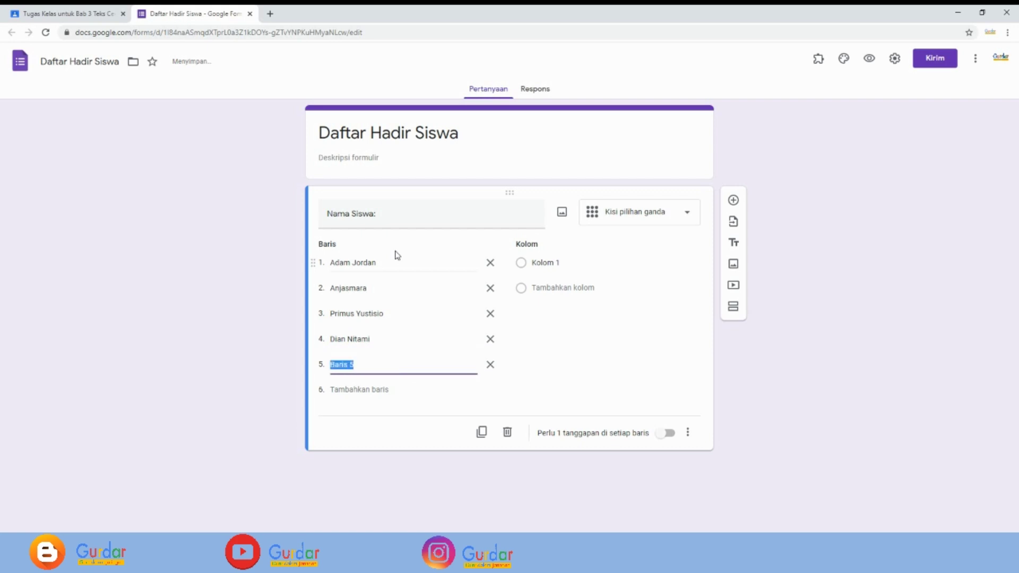
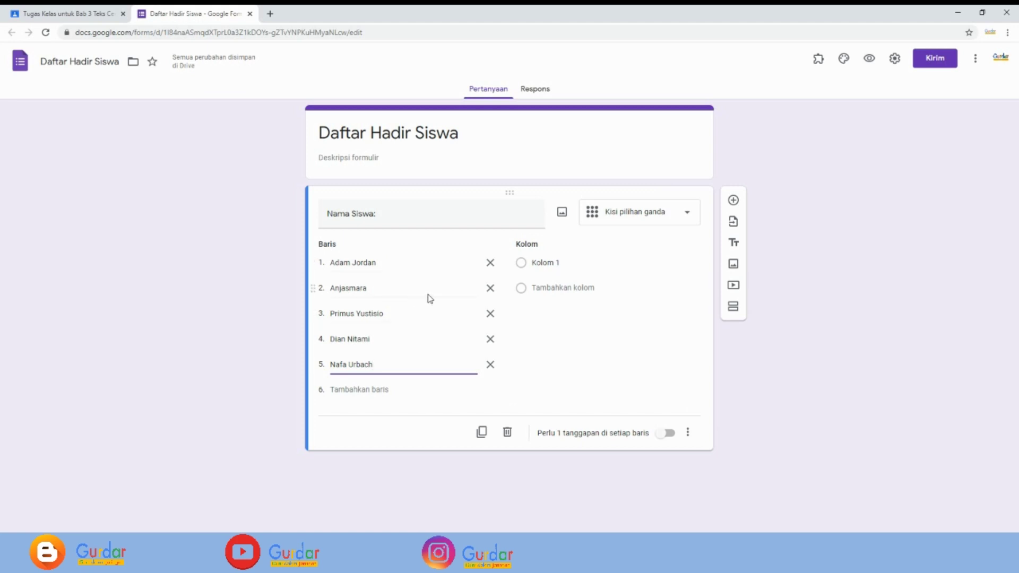
- Label the grid columns Hadir, Izin, Sakit and Lainnya
{"action": "left_click", "coordinate": [564, 262]}
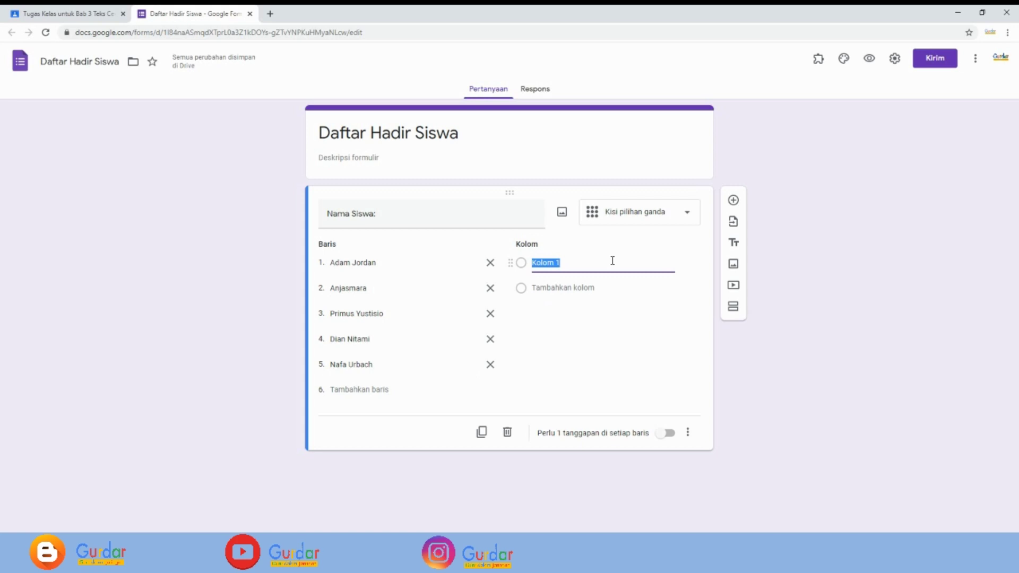
{"action": "type", "text": "Hadir"}
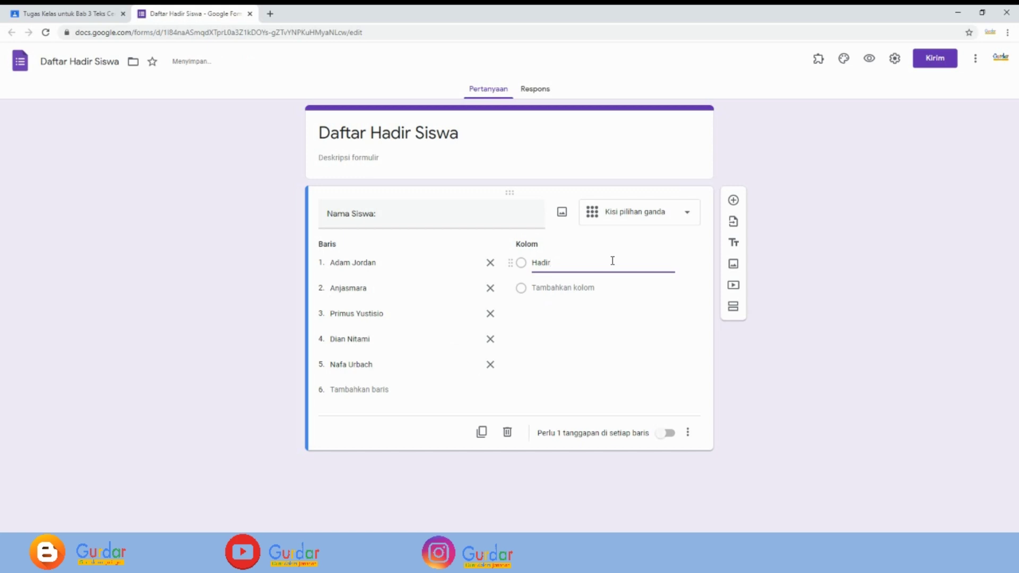
{"action": "key", "text": "Return"}
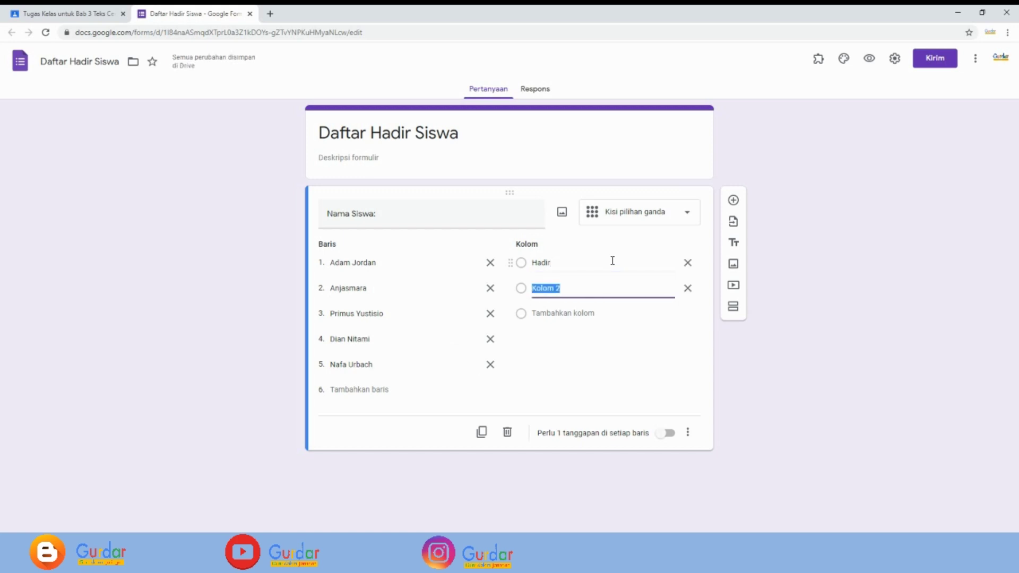
{"action": "type", "text": "Izi"}
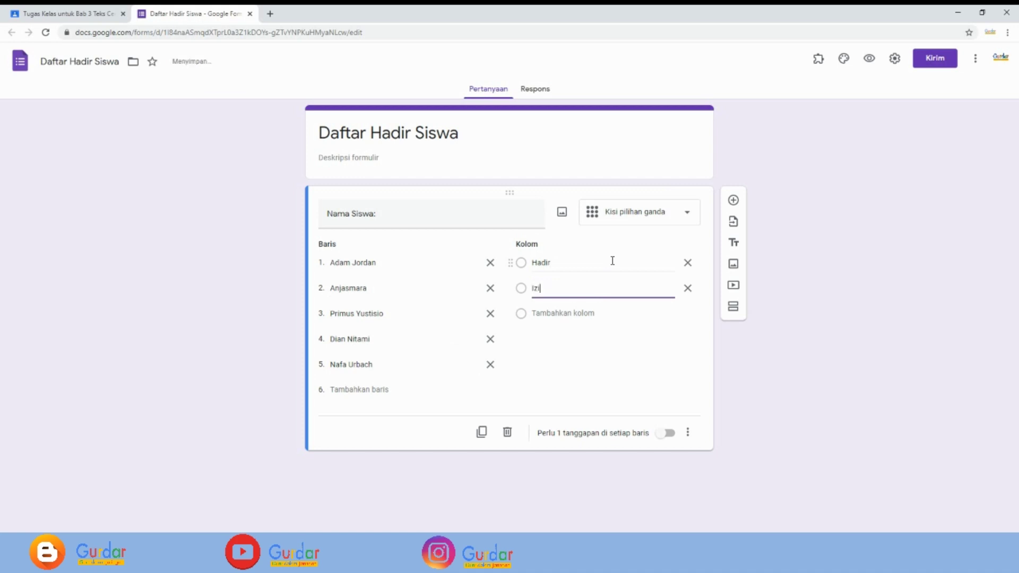
{"action": "type", "text": "n"}
{"action": "key", "text": "Return"}
{"action": "type", "text": "Saki"}
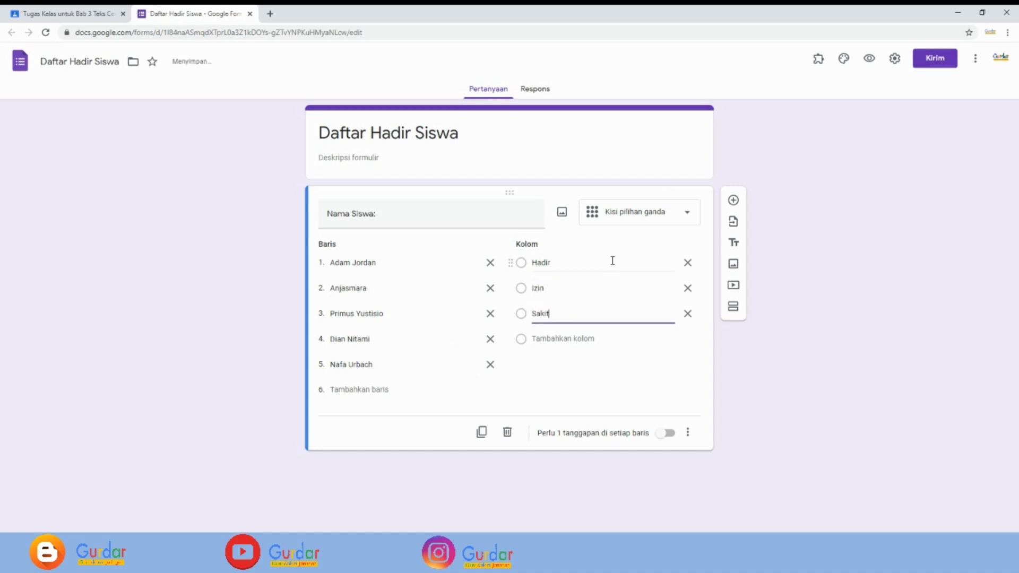
{"action": "type", "text": "t"}
{"action": "key", "text": "Return"}
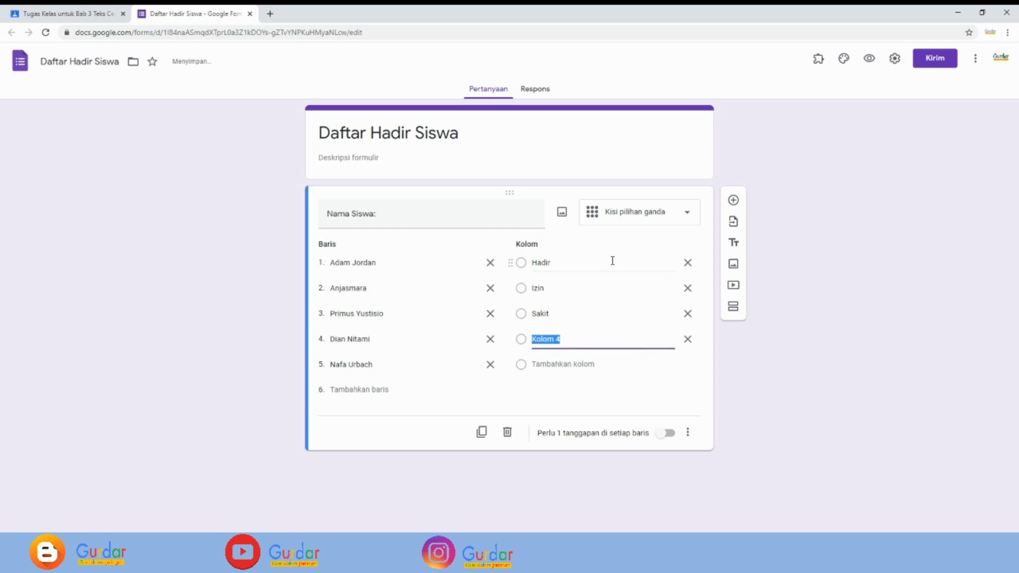
{"action": "type", "text": "Lainnya"}
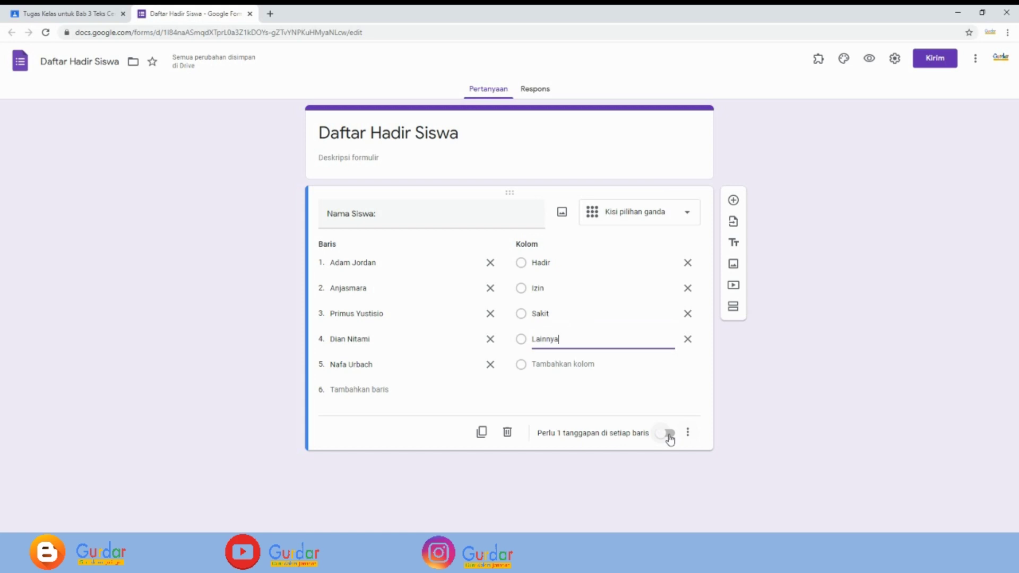
- Require a response in every grid row, then preview the form and mark the first student Izin
{"action": "left_click", "coordinate": [669, 434]}
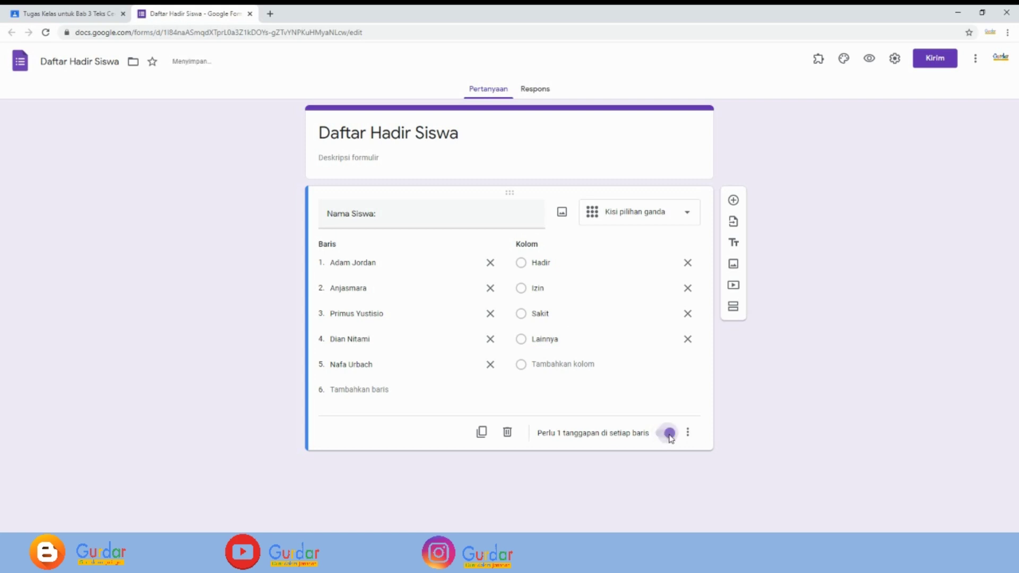
{"action": "left_click", "coordinate": [869, 59]}
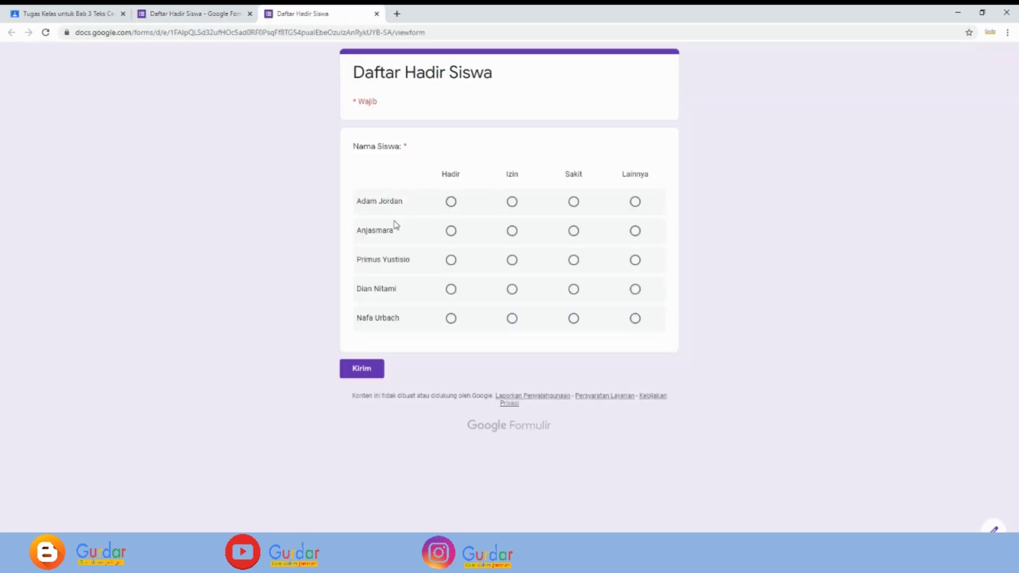
{"action": "left_click", "coordinate": [511, 203]}
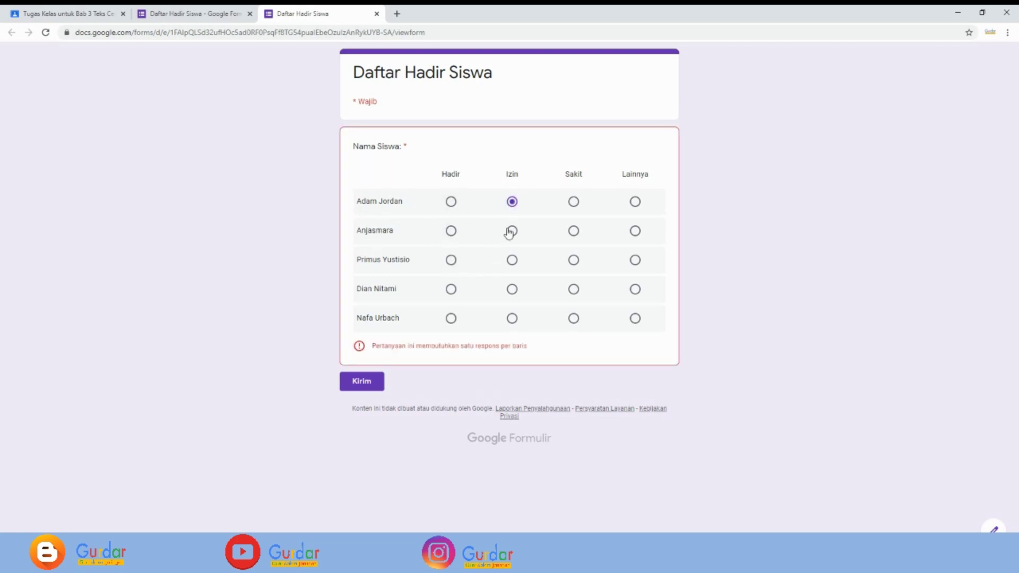
- Mark the remaining four students Hadir, Hadir, Sakit and Hadir in the preview
{"action": "left_click", "coordinate": [450, 230]}
{"action": "left_click", "coordinate": [451, 261]}
{"action": "left_click", "coordinate": [574, 291]}
{"action": "left_click", "coordinate": [450, 319]}
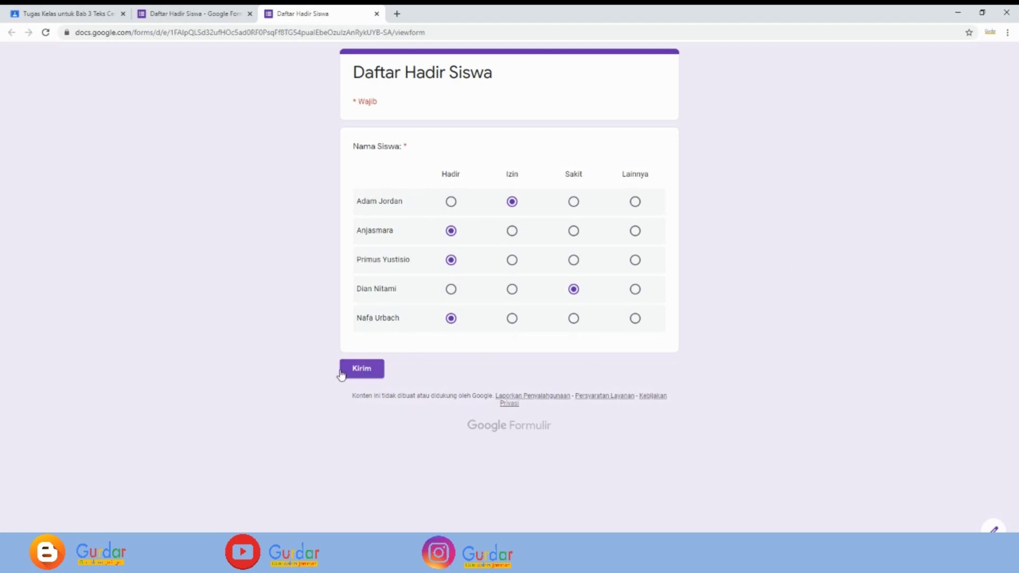
- Close the form preview without submitting, then close the Forms editor to return to Absensi
{"action": "left_click", "coordinate": [377, 16]}
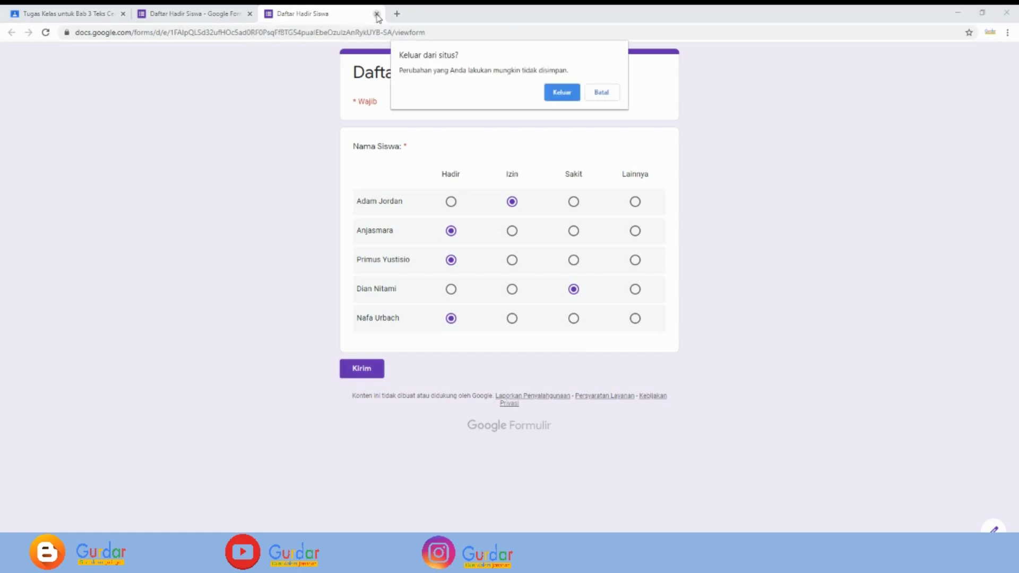
{"action": "left_click", "coordinate": [561, 94]}
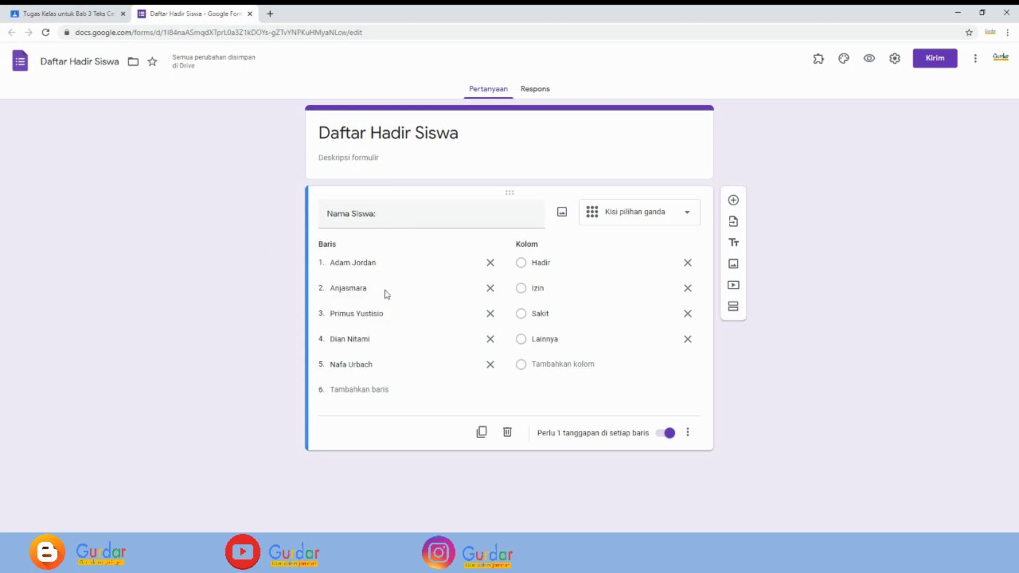
{"action": "left_click", "coordinate": [250, 14]}
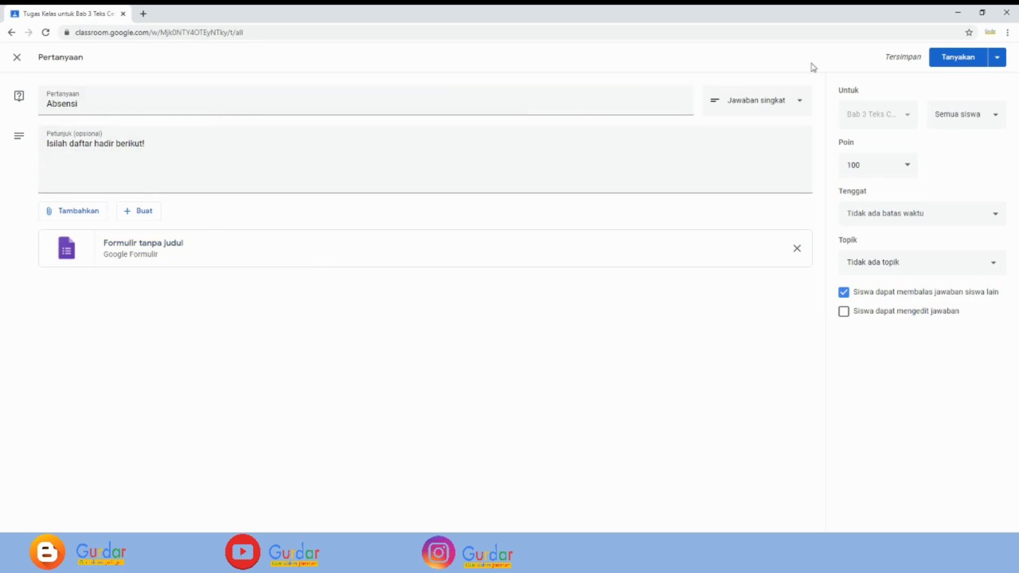
- Post the Absensi question to the class and bring up the Buat menu
{"action": "left_click", "coordinate": [957, 61]}
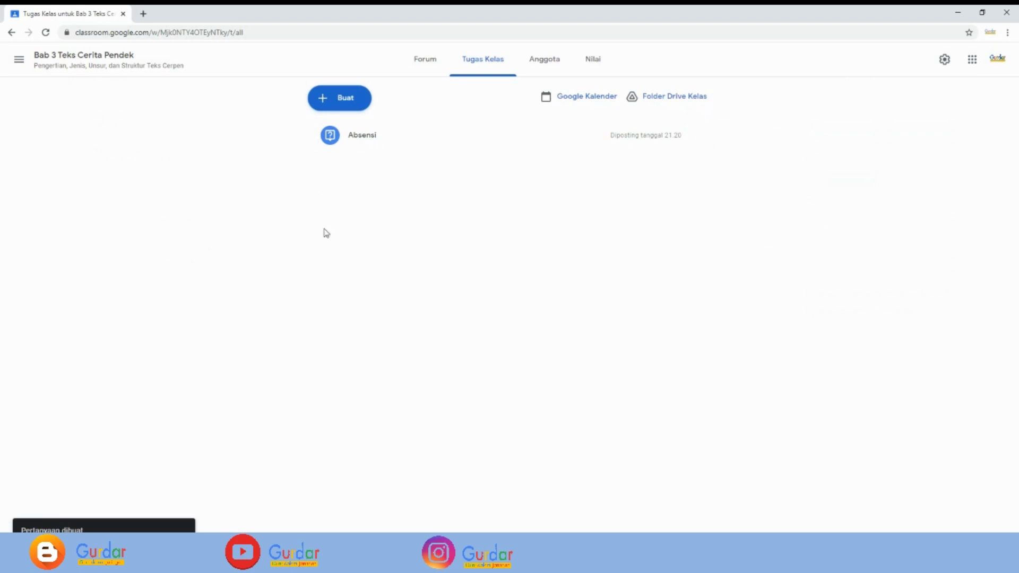
{"action": "left_click", "coordinate": [341, 102]}
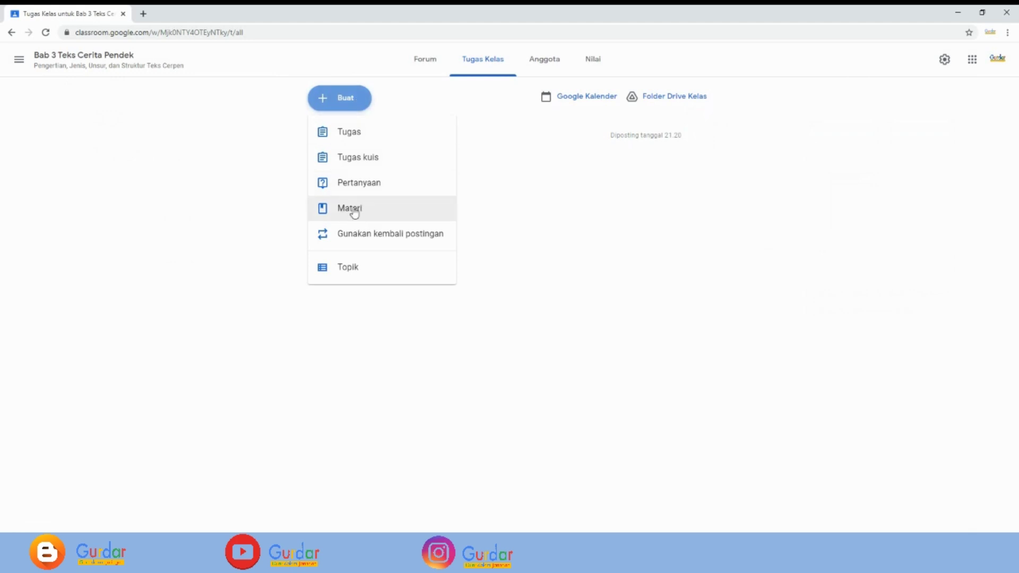
- Create a material titled 'Ringkasan Materi Teks Cerita Pendek' described 'Baca dan pahamilah ringkasan materi berikut!'
{"action": "left_click", "coordinate": [354, 212]}
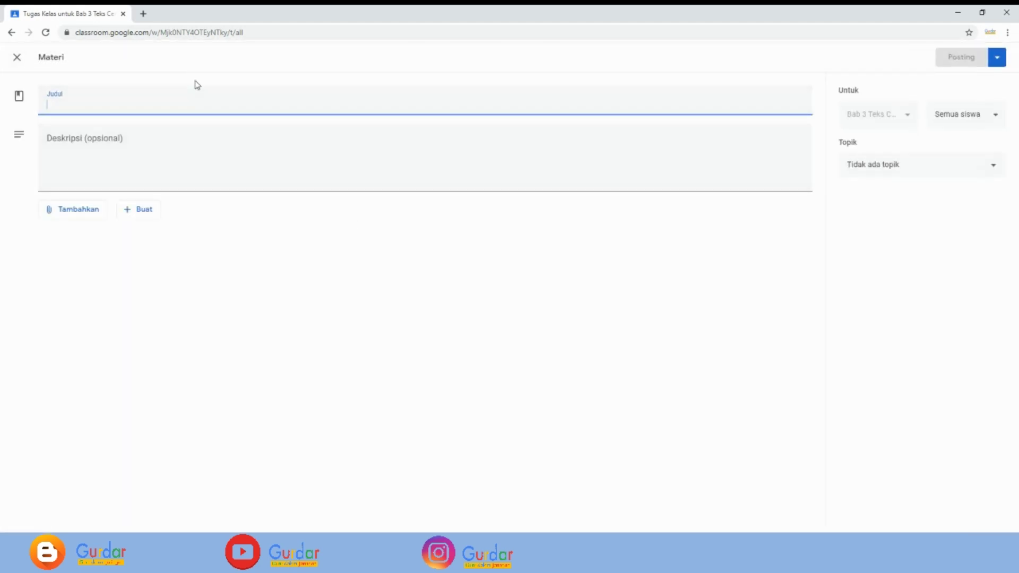
{"action": "type", "text": "Rin"}
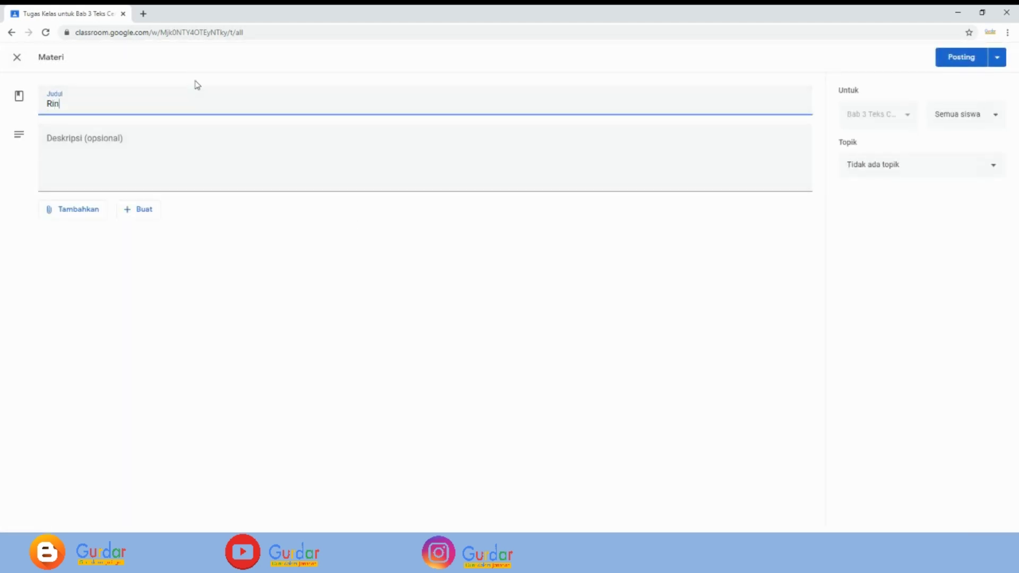
{"action": "type", "text": "gkasan Materi Teks Cerita"}
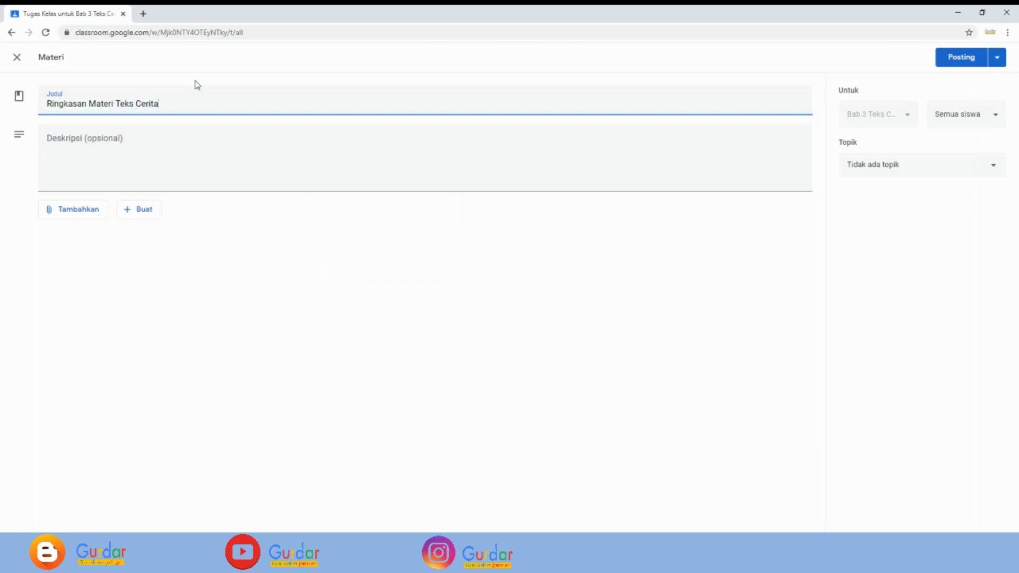
{"action": "type", "text": " Pendek"}
{"action": "left_click", "coordinate": [79, 139]}
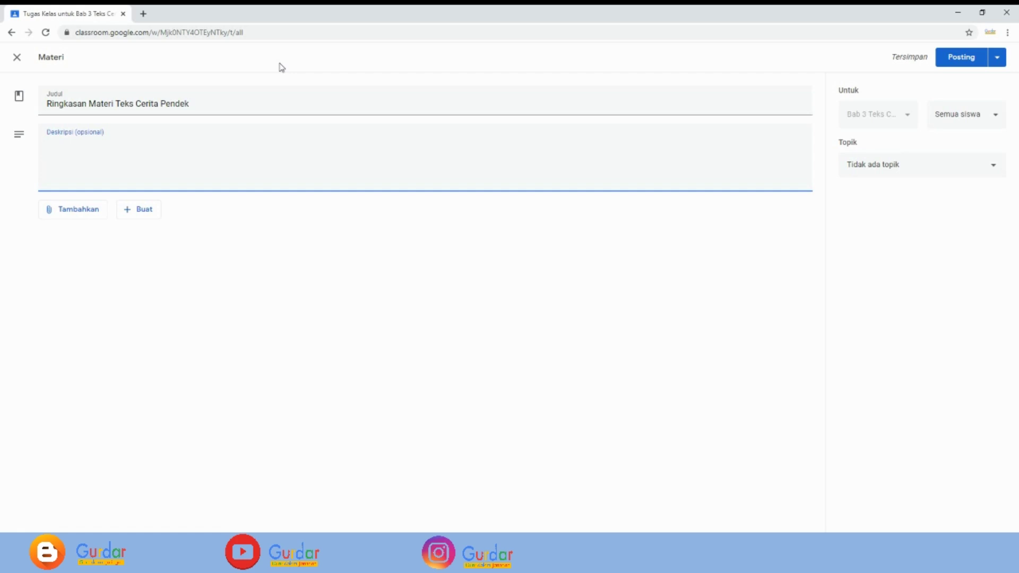
{"action": "type", "text": "Baca dan pahamilah"}
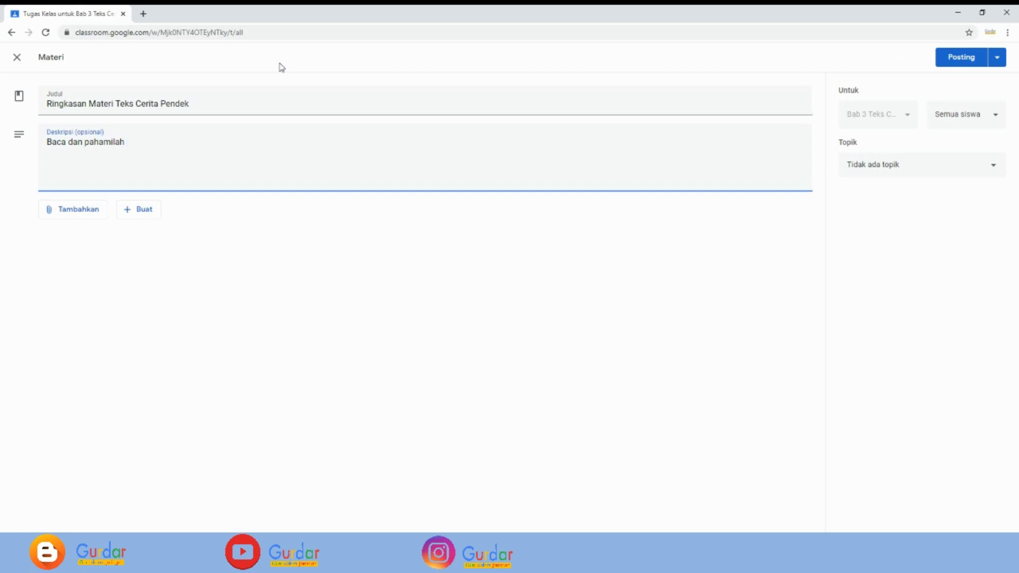
{"action": "type", "text": " ringkasan materi berikut!"}
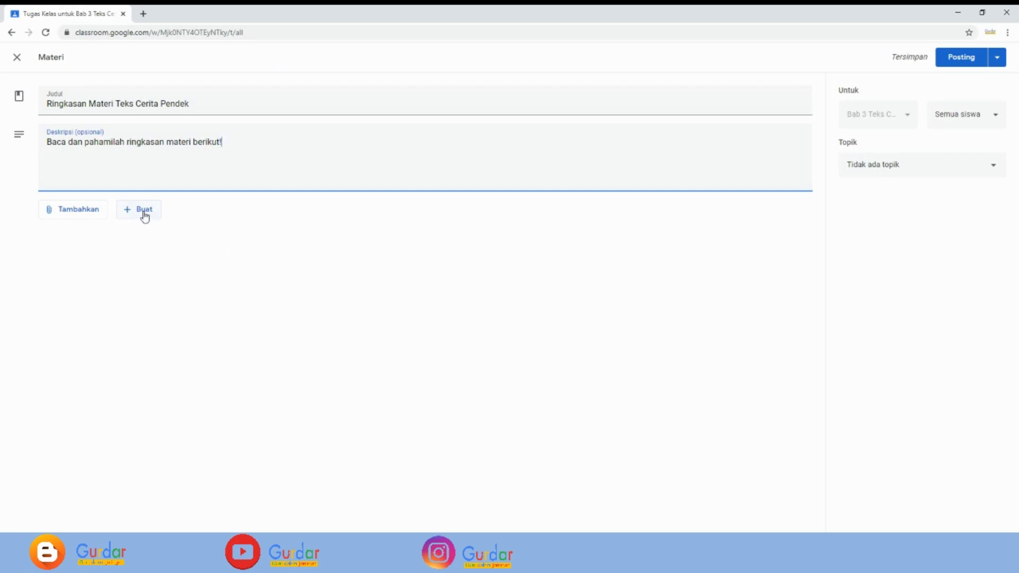
- Attach 'Ringkasan materi teks cerpen.docx' from the Drive folder Tugas Classroom to the material
{"action": "left_click", "coordinate": [78, 214]}
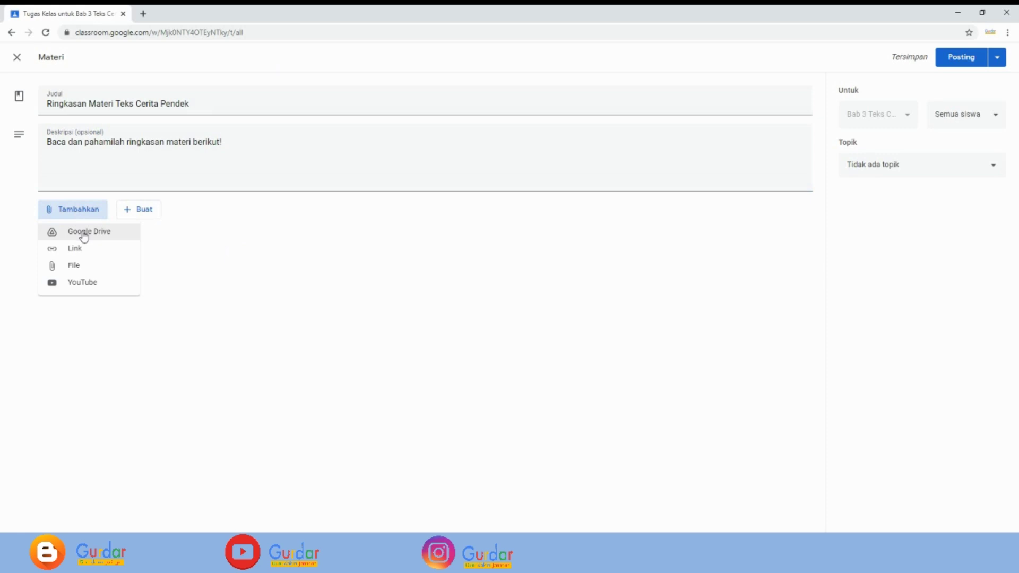
{"action": "left_click", "coordinate": [83, 234]}
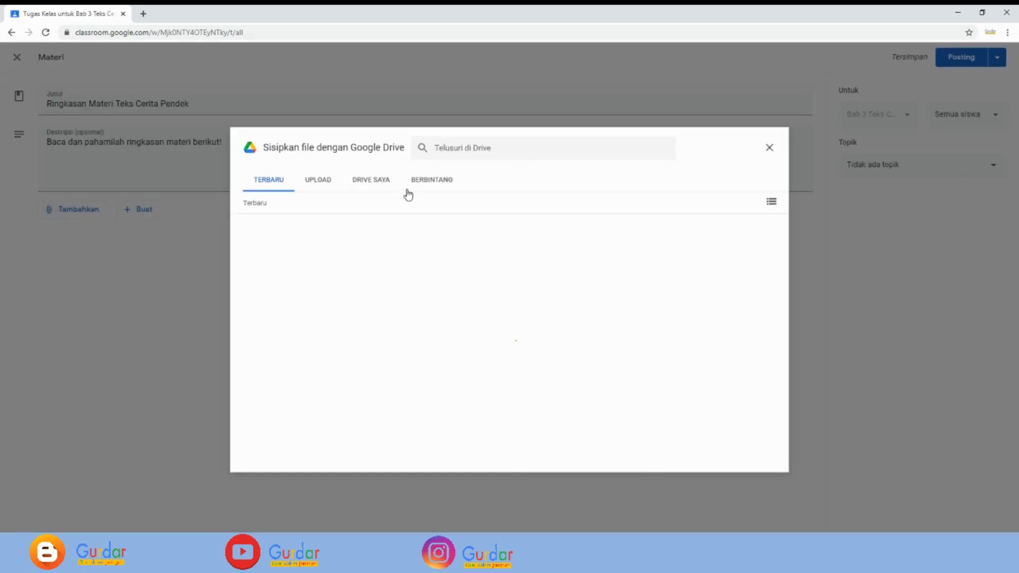
{"action": "left_click", "coordinate": [371, 180]}
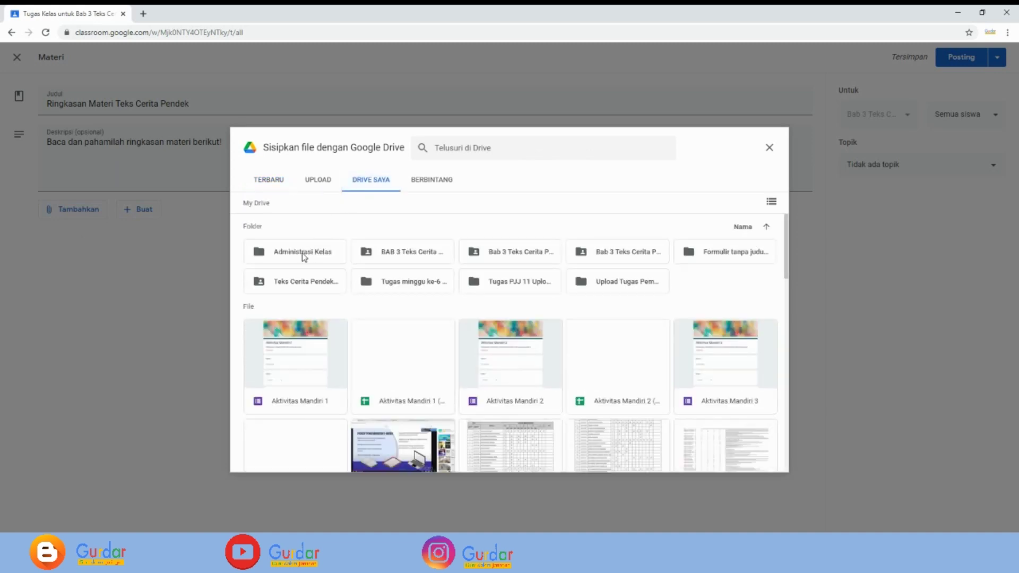
{"action": "double_click", "coordinate": [304, 253]}
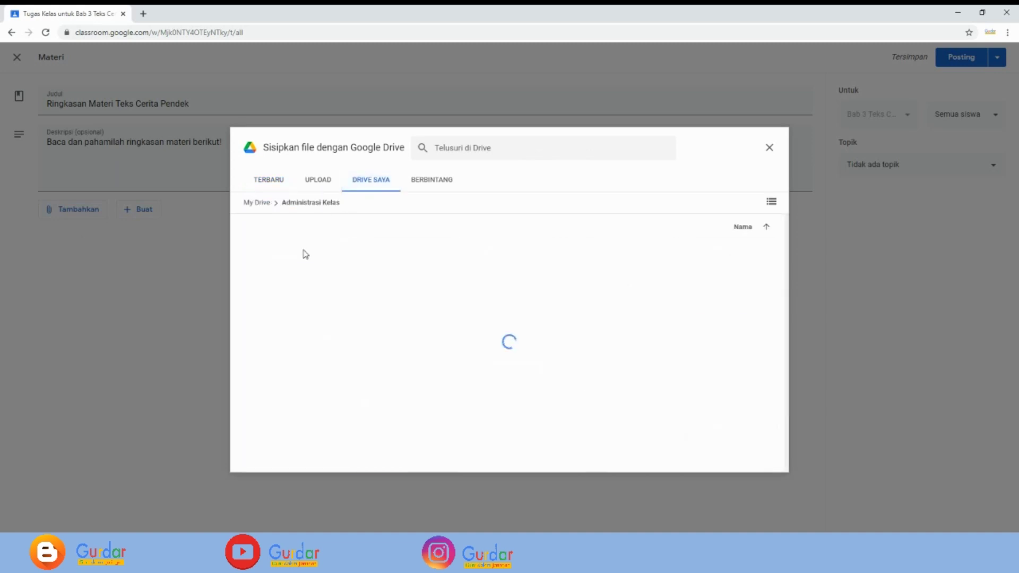
{"action": "double_click", "coordinate": [397, 252]}
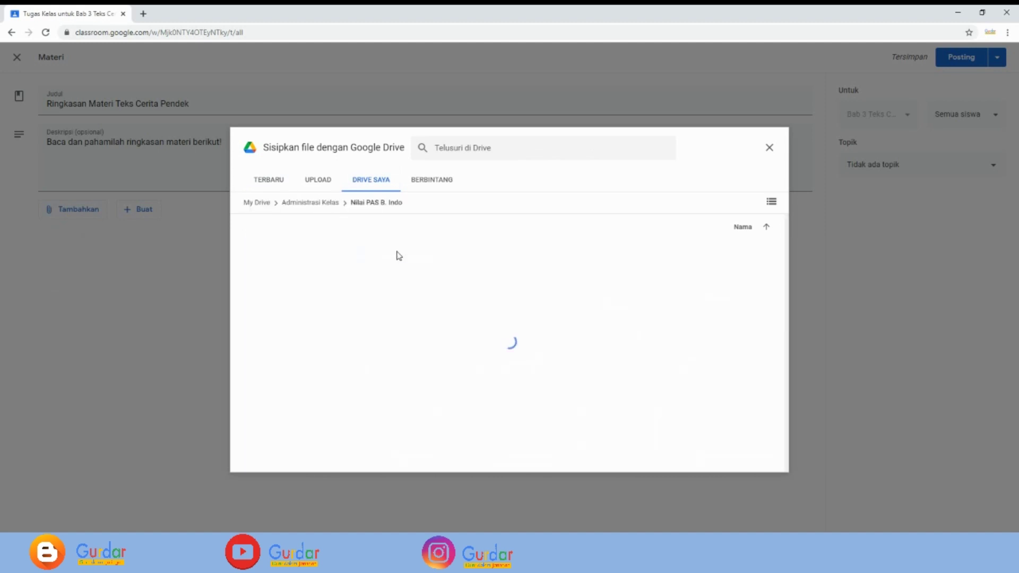
{"action": "double_click", "coordinate": [302, 255]}
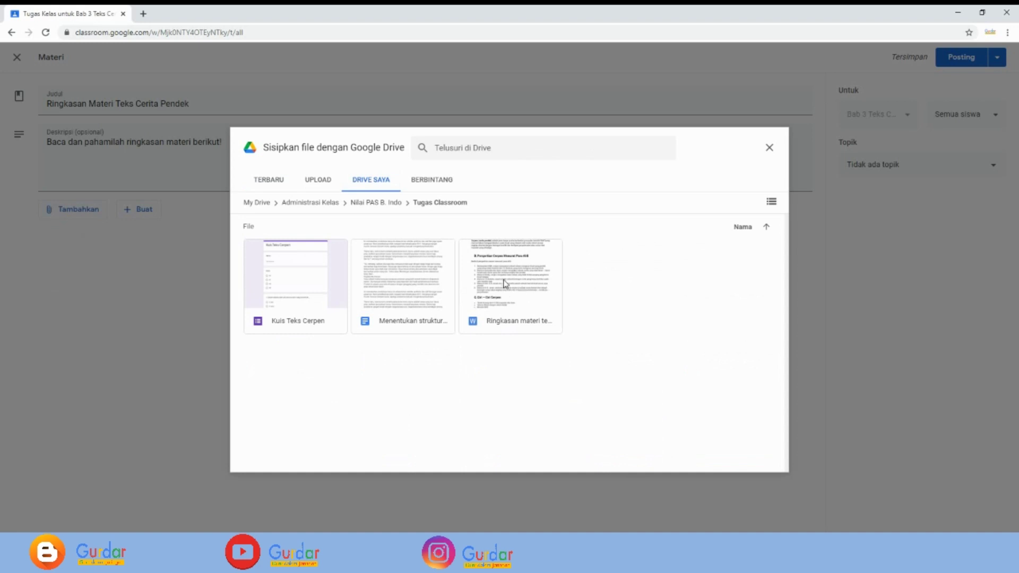
{"action": "left_click", "coordinate": [514, 286]}
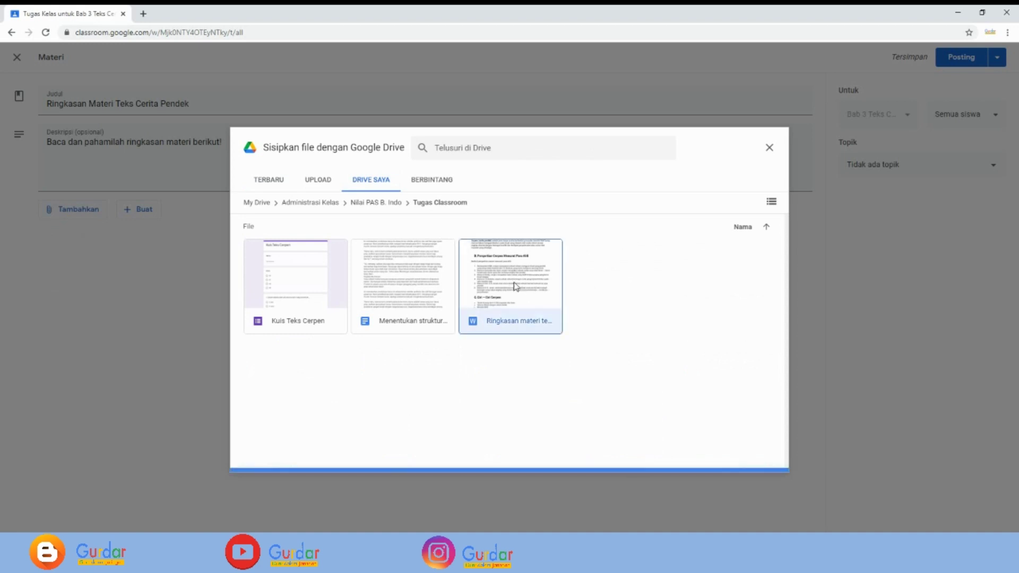
{"action": "left_click", "coordinate": [765, 463]}
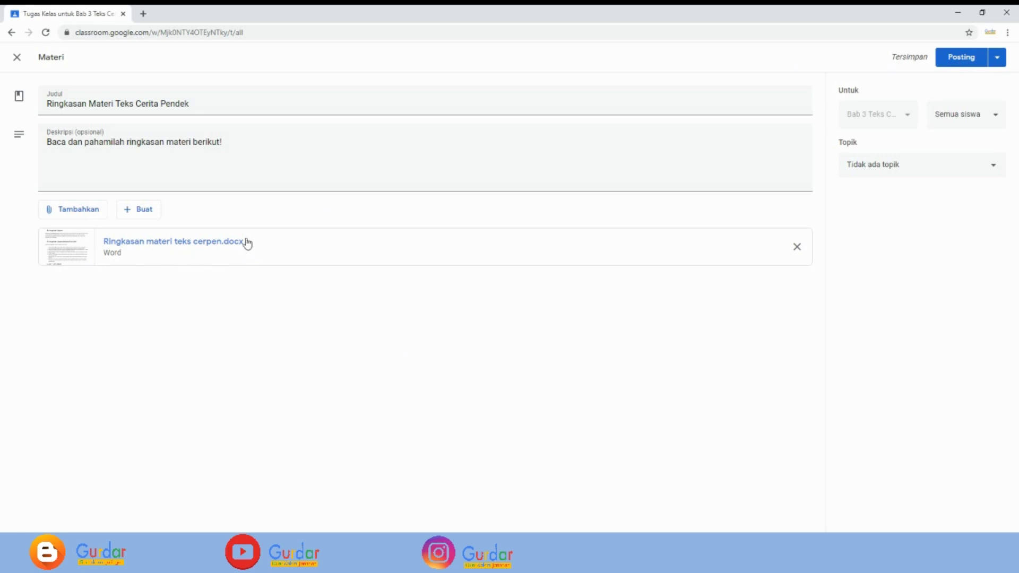
- Post the summary material, then start a new assignment from the Buat menu
{"action": "left_click", "coordinate": [958, 60]}
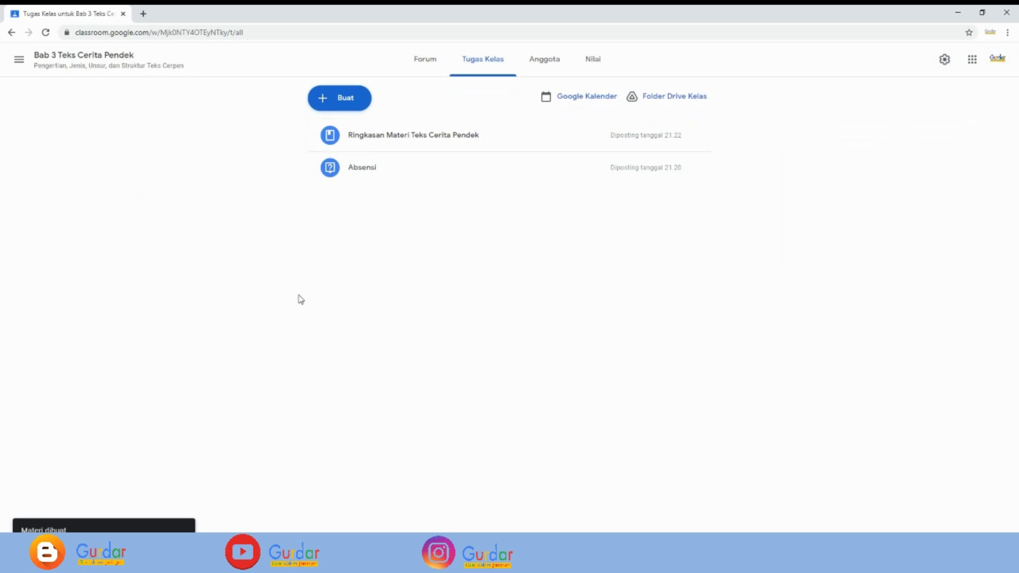
{"action": "left_click", "coordinate": [335, 106]}
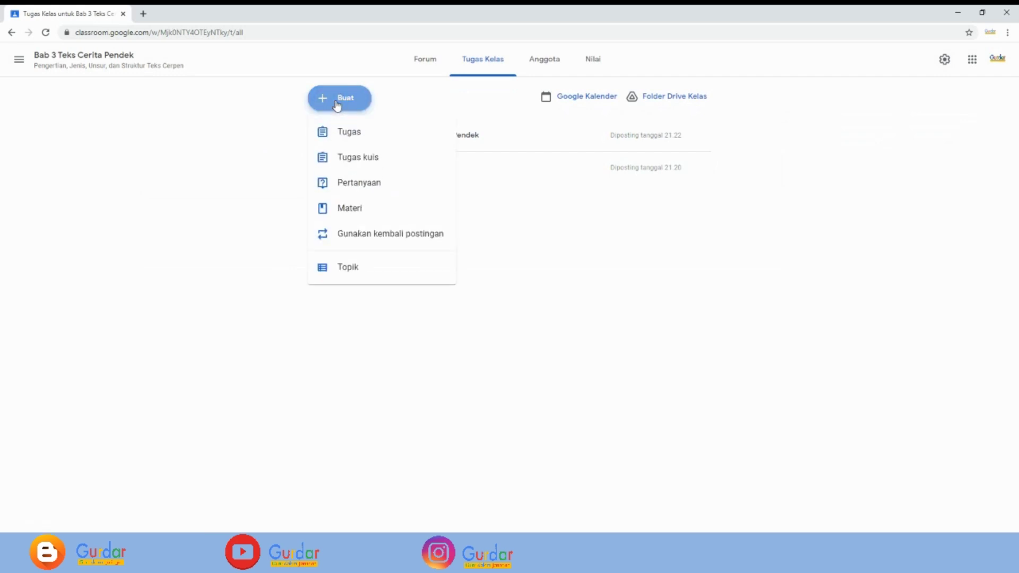
{"action": "left_click", "coordinate": [353, 136]}
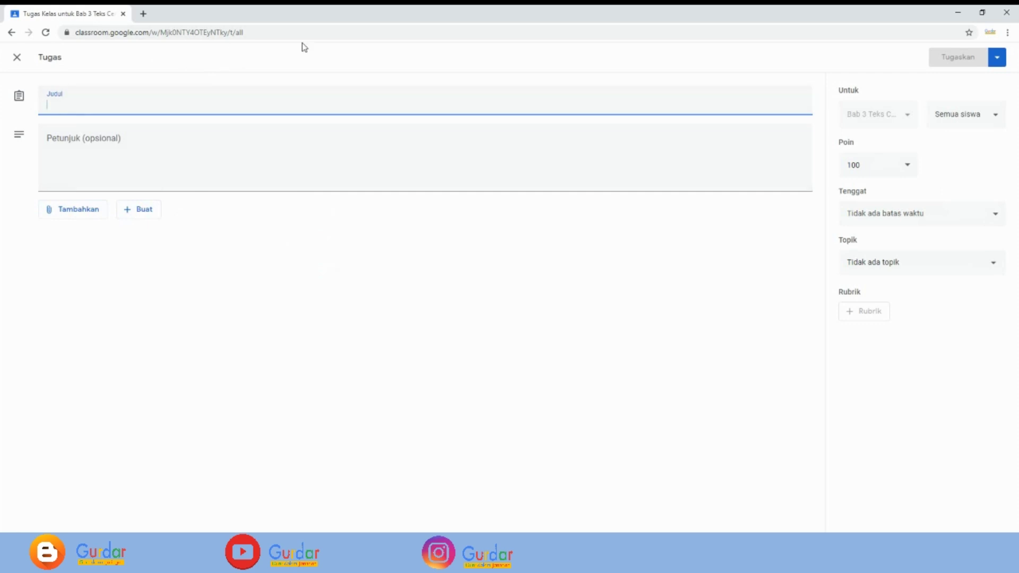
- Enter the title 'Tugas Menentukan Struktur Teks Cerita Pendek' and the instruction 'Kerjakanlah tugas berikut!'
{"action": "type", "text": "Tu"}
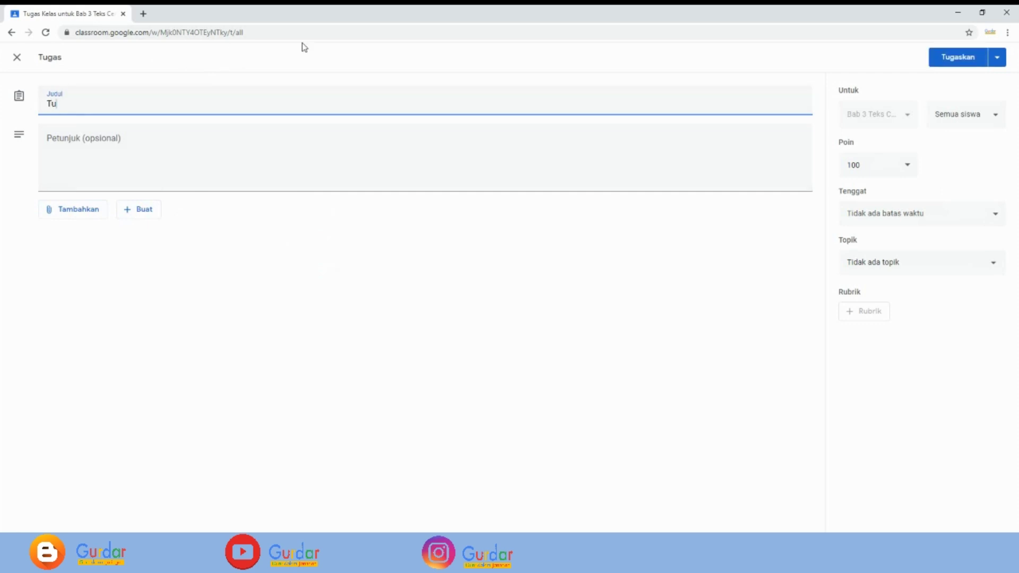
{"action": "type", "text": "gas Menentukan Struktur Te"}
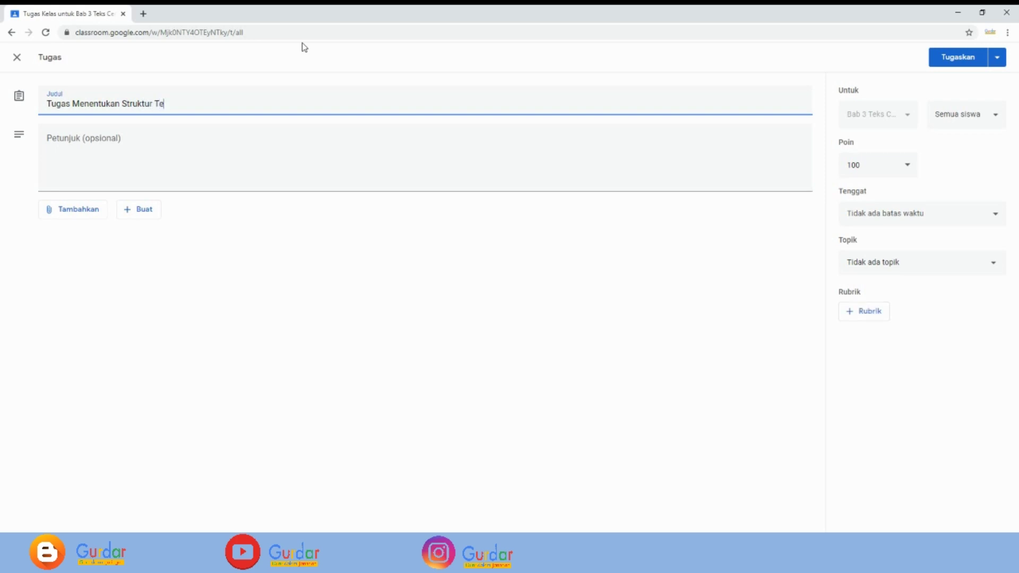
{"action": "type", "text": "ks Cerita Pendek"}
{"action": "left_click", "coordinate": [98, 141]}
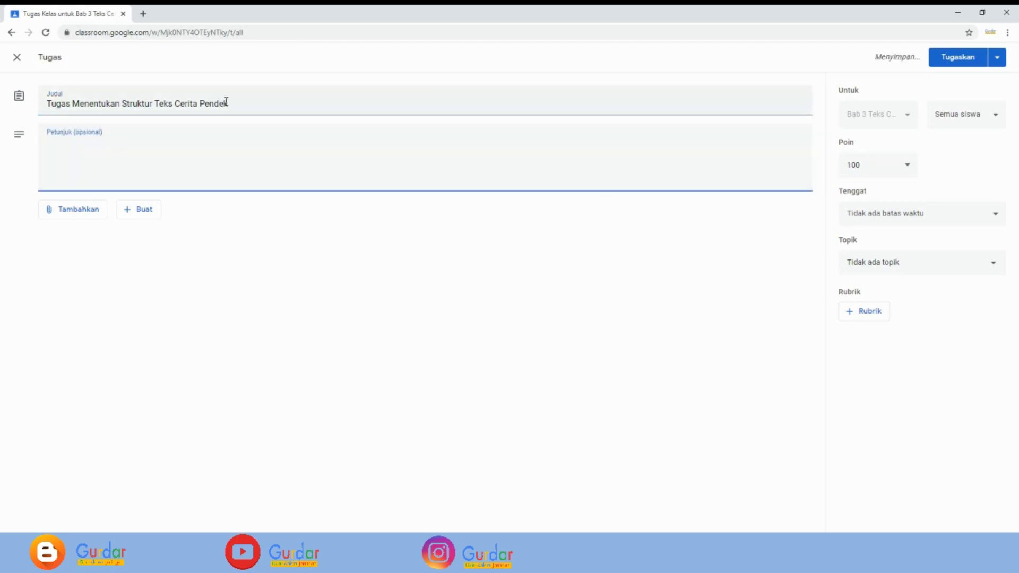
{"action": "type", "text": "Kerjakanlah tugas berikut!"}
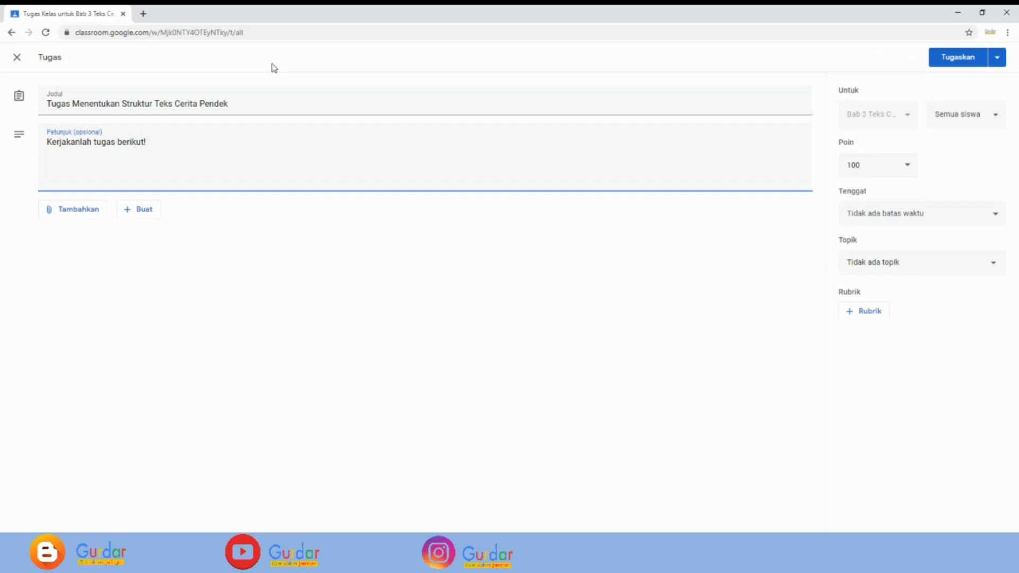
- Attach 'Menentukan struktur cerpen' from Drive's Tugas Classroom folder, then create a new rubric
{"action": "left_click", "coordinate": [77, 214]}
{"action": "left_click", "coordinate": [83, 233]}
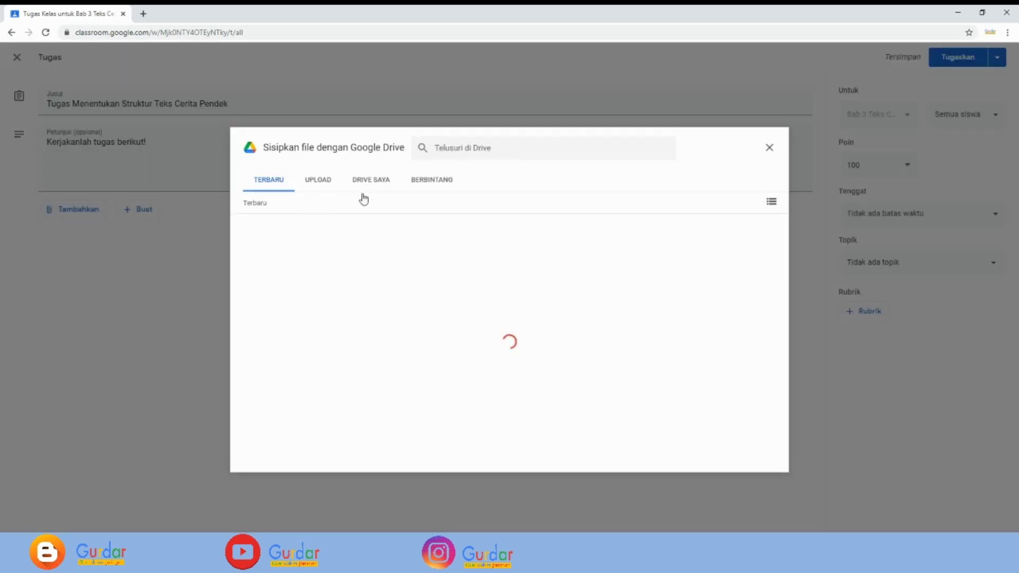
{"action": "left_click", "coordinate": [382, 183]}
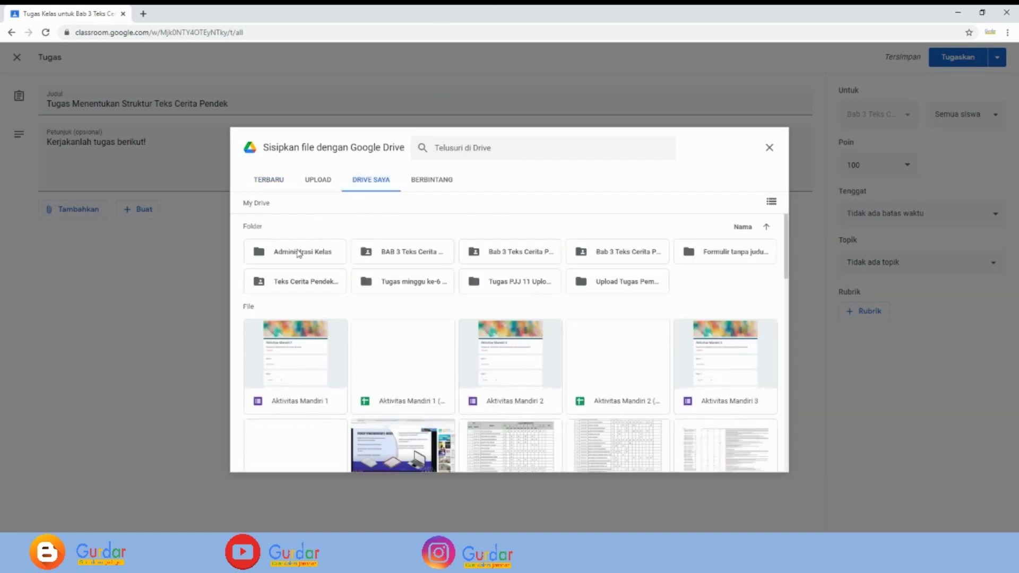
{"action": "double_click", "coordinate": [299, 255]}
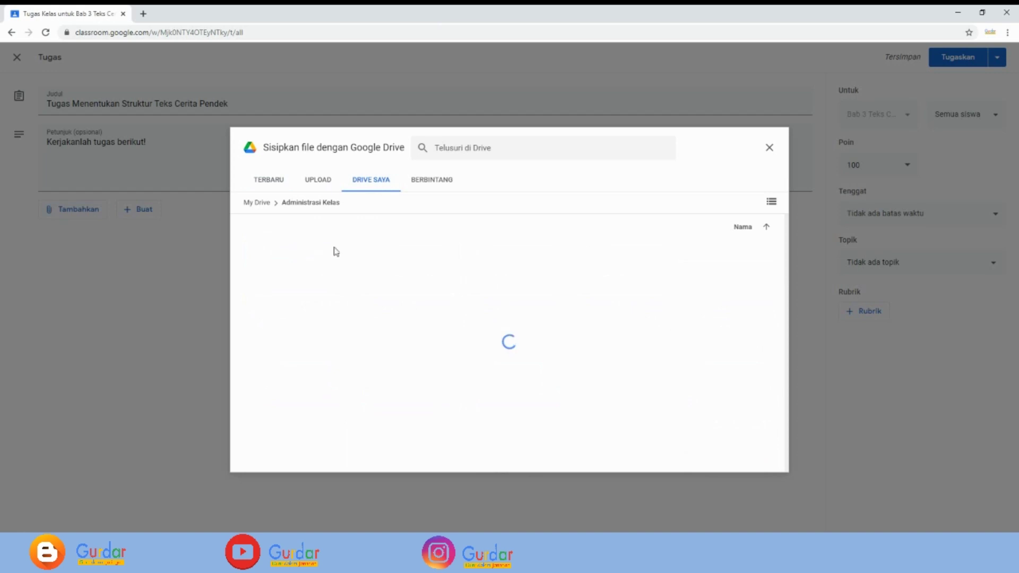
{"action": "double_click", "coordinate": [394, 252]}
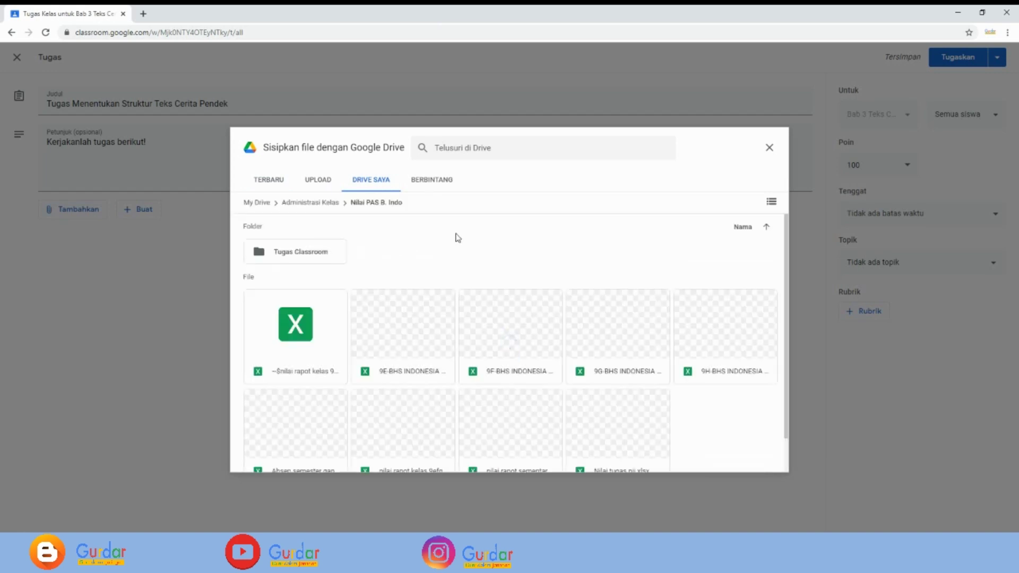
{"action": "double_click", "coordinate": [313, 252]}
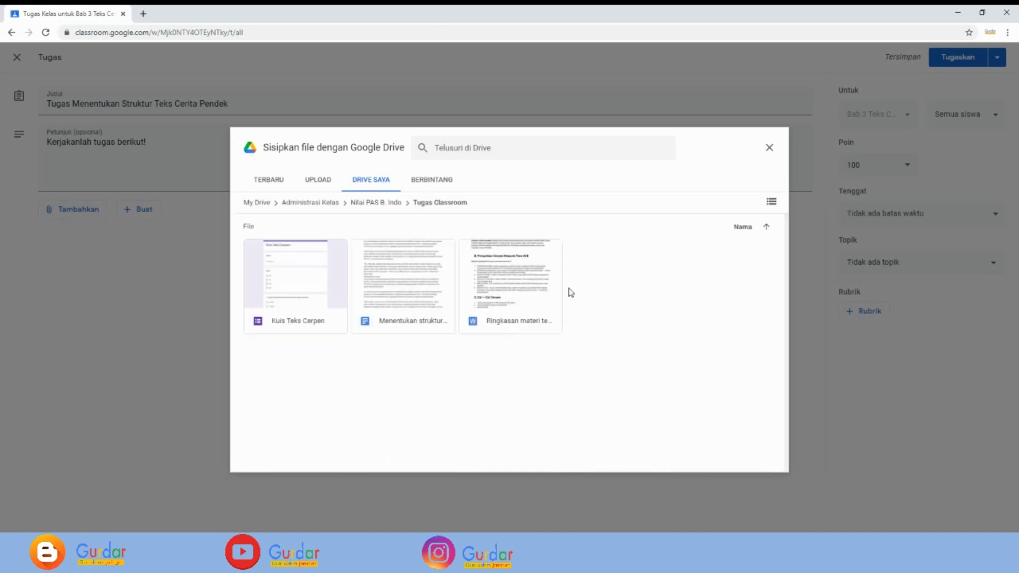
{"action": "left_click", "coordinate": [402, 287]}
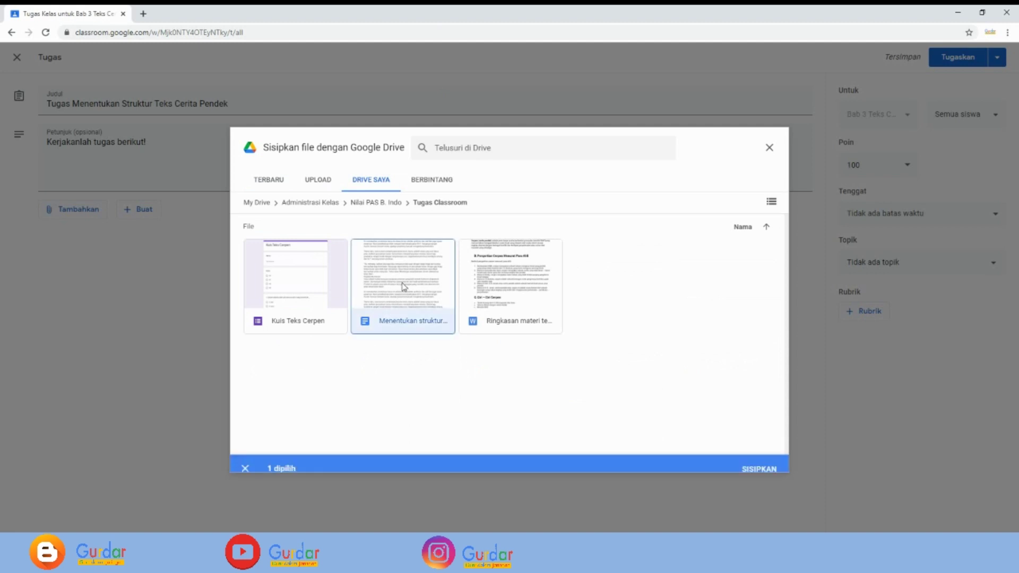
{"action": "left_click", "coordinate": [759, 459]}
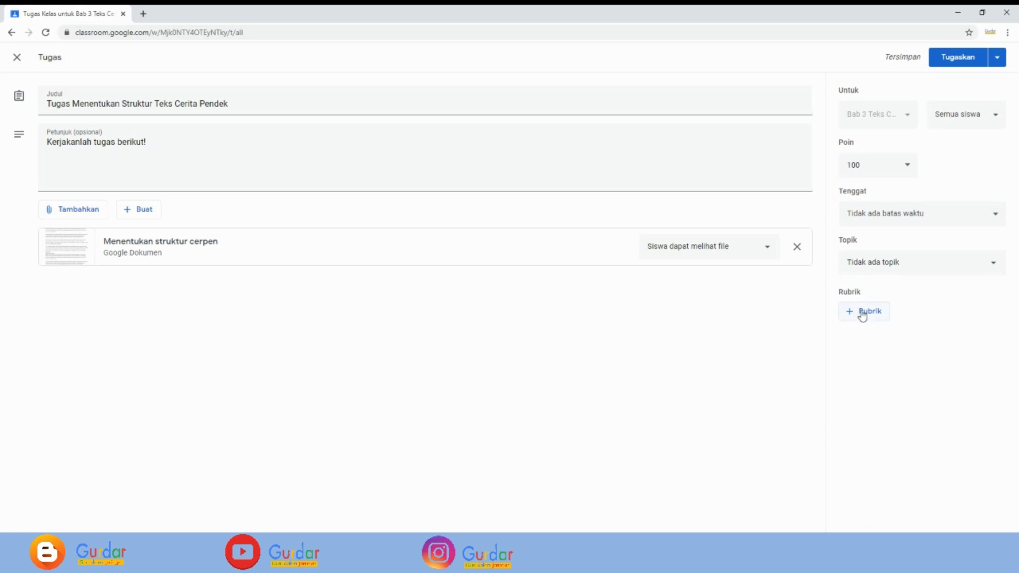
{"action": "left_click", "coordinate": [864, 312]}
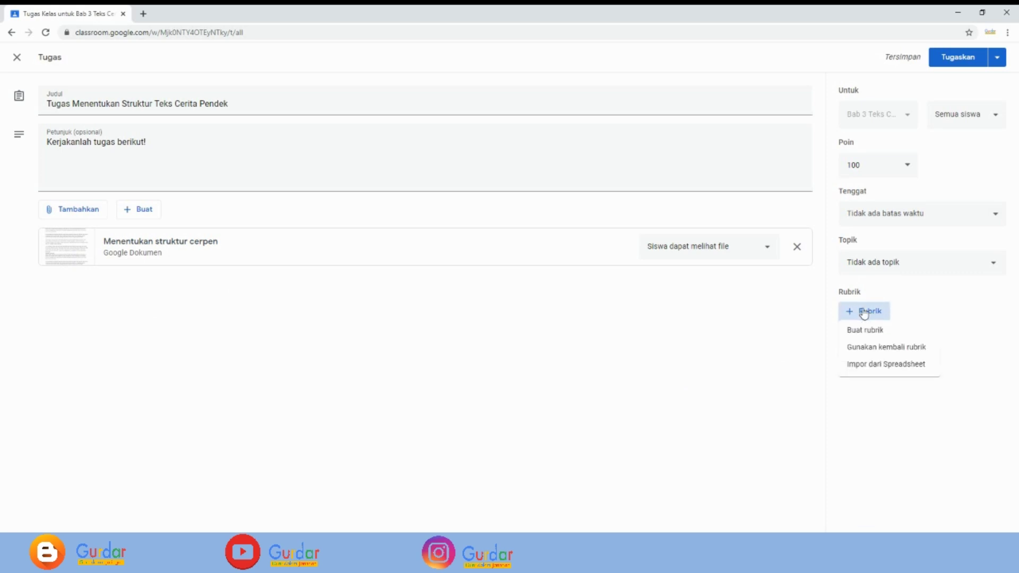
{"action": "left_click", "coordinate": [865, 334]}
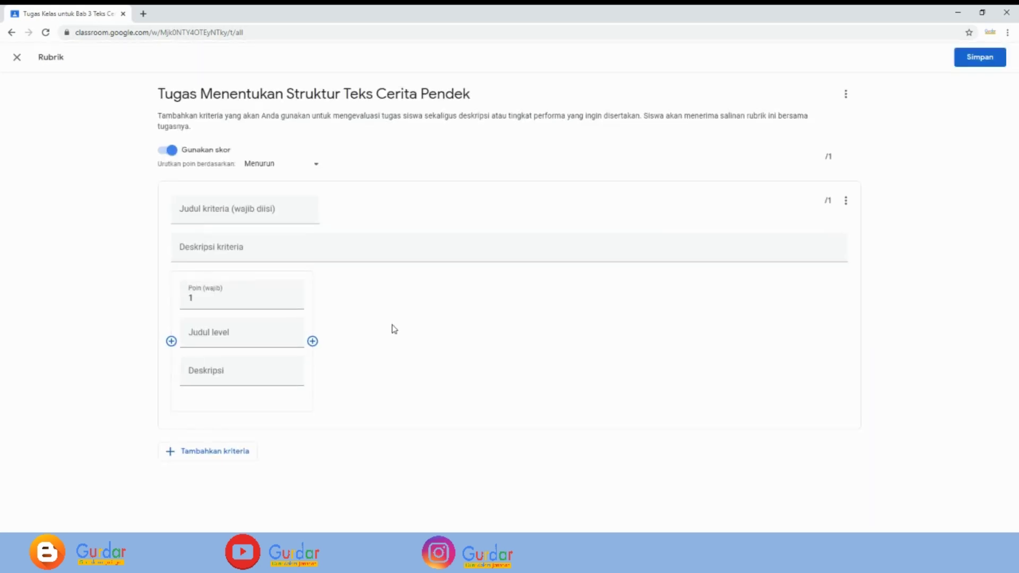
- Name the rubric criterion 'Kriteria Penilaian' with the description 'Rubrik Penilaian'
{"action": "left_click", "coordinate": [188, 209]}
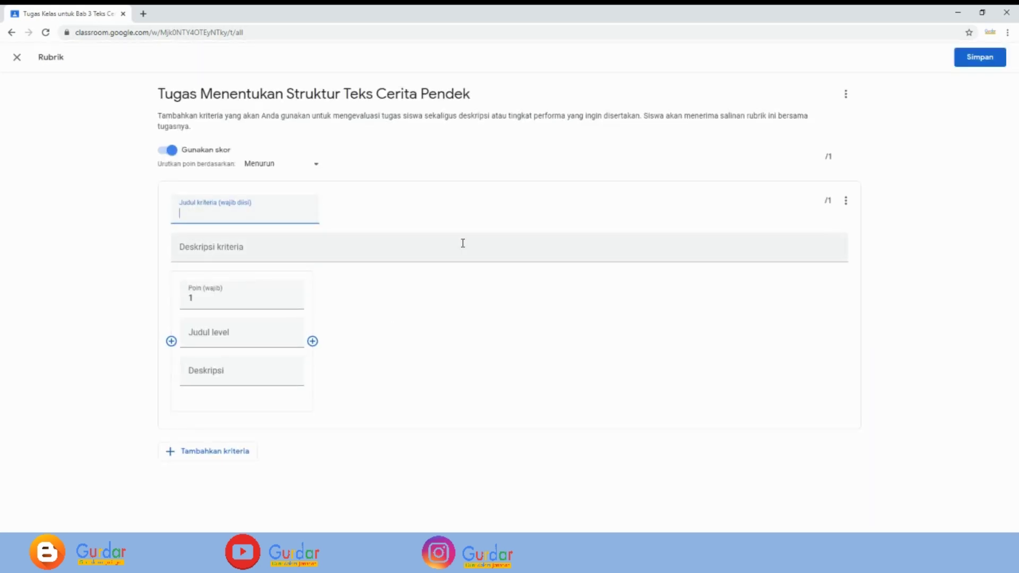
{"action": "type", "text": "Kriteria Penilaian"}
{"action": "left_click", "coordinate": [206, 248]}
{"action": "type", "text": "R"}
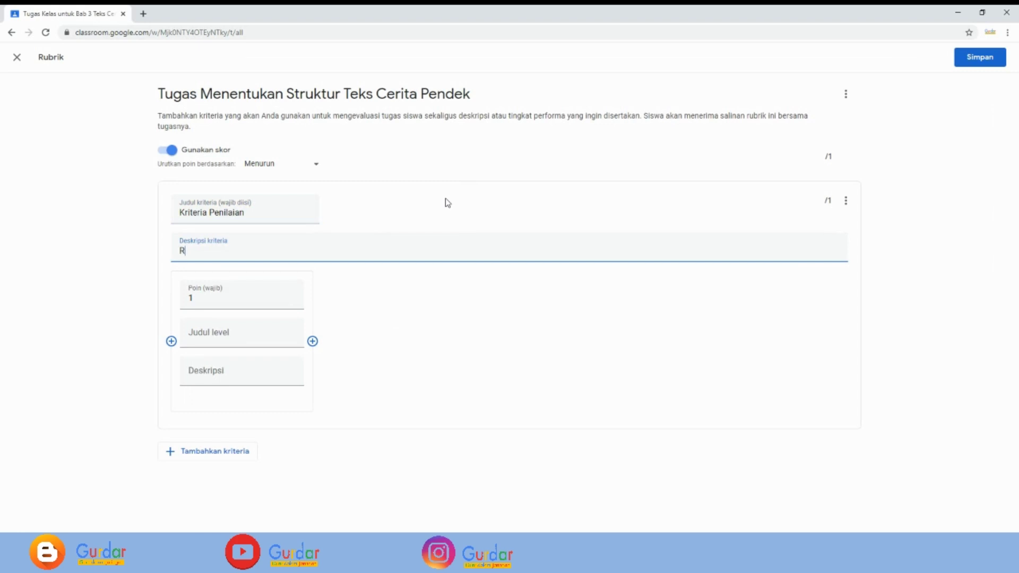
{"action": "type", "text": "ubrik Penilaian"}
- Make the first level 'Sangat Baik' worth 100 points, described 'Siswa dapat menentukan struktur teks cerpen dengan tepat'
{"action": "left_click", "coordinate": [197, 297]}
{"action": "type", "text": "100"}
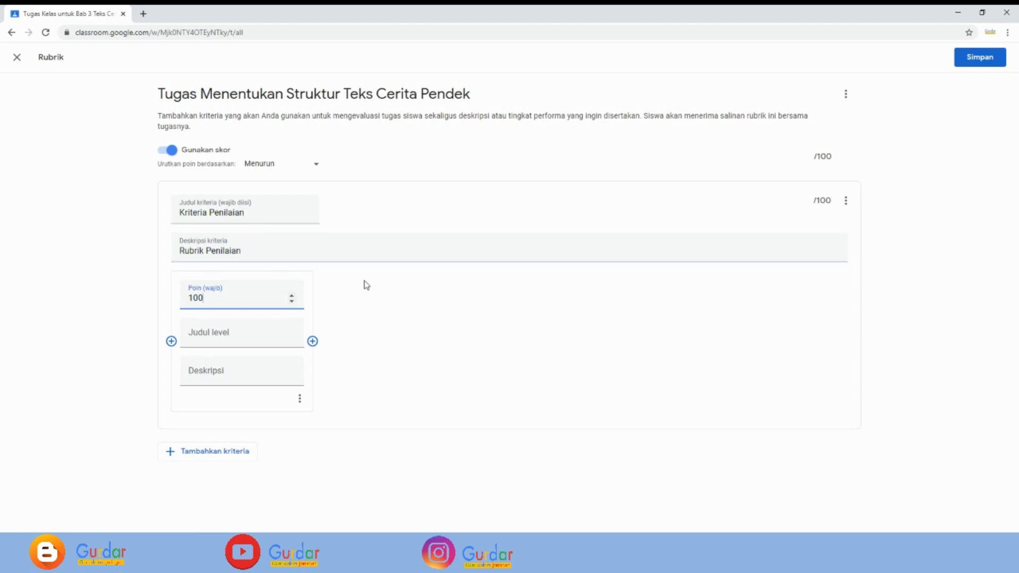
{"action": "key", "text": "Tab"}
{"action": "type", "text": "Sangat Baik"}
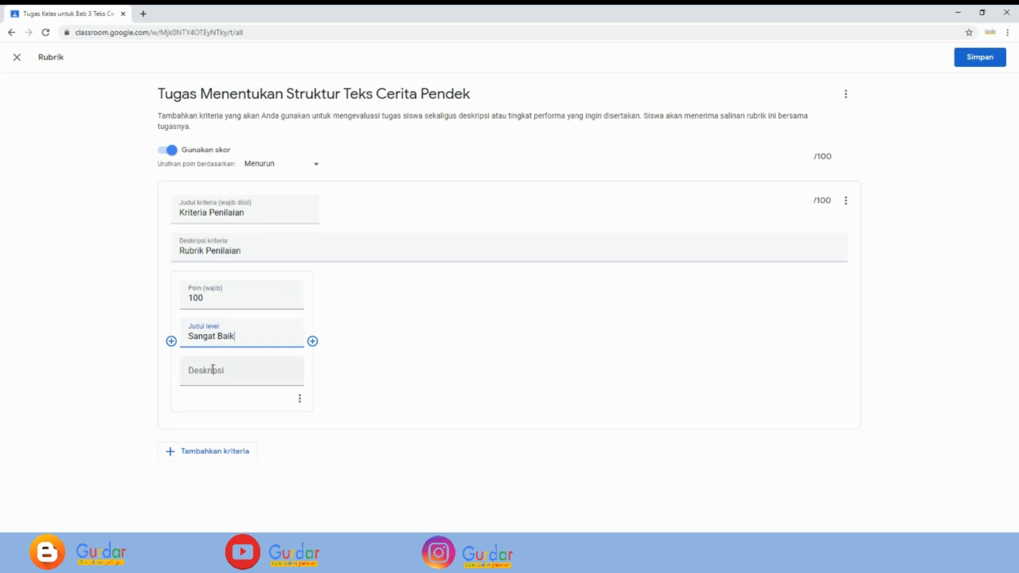
{"action": "left_click", "coordinate": [215, 370]}
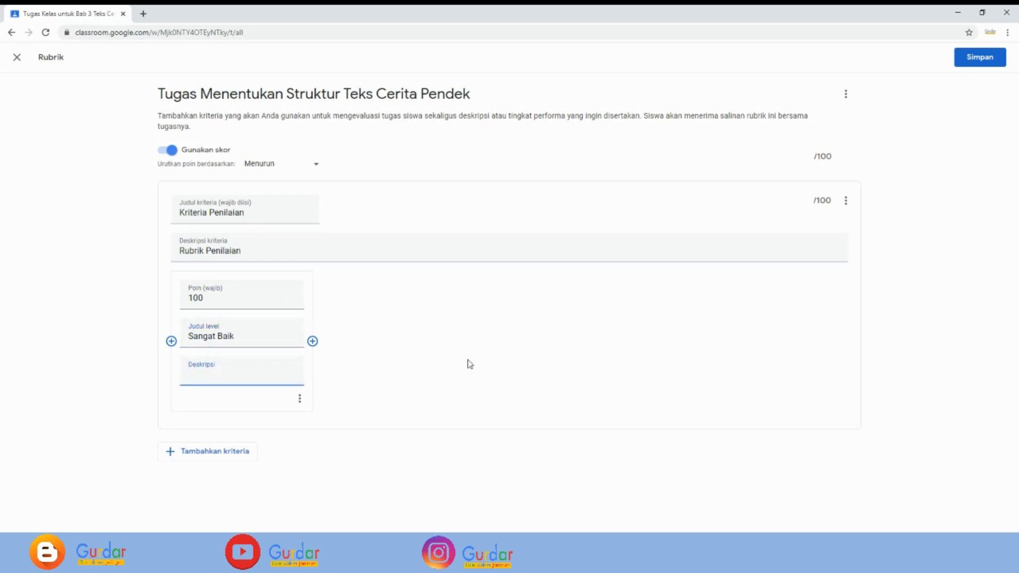
{"action": "type", "text": "Siswa dapat menentukan str"}
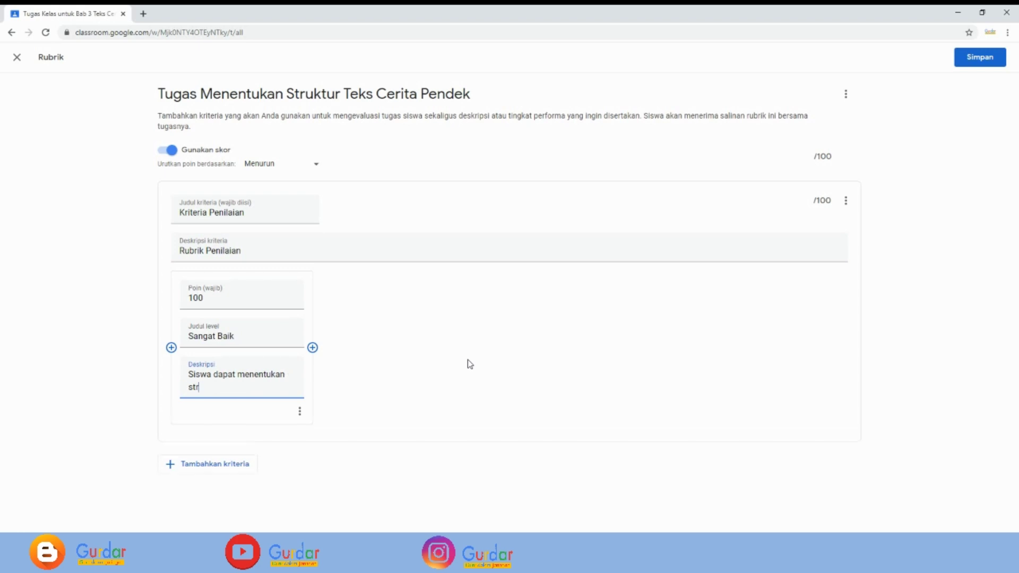
{"action": "type", "text": "uktur teks cerpen dengan"}
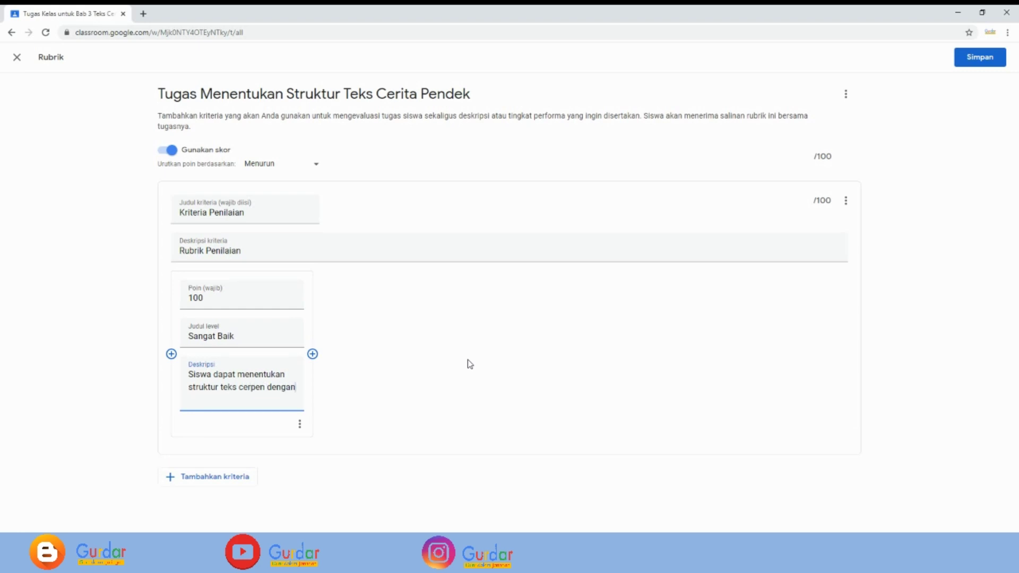
{"action": "type", "text": " tepat"}
- Add a 90-point 'Baik' level: 'Siswa dapat menentukan struktur teks cerpen tetapi masih ada kekurangan'
{"action": "left_click", "coordinate": [313, 354]}
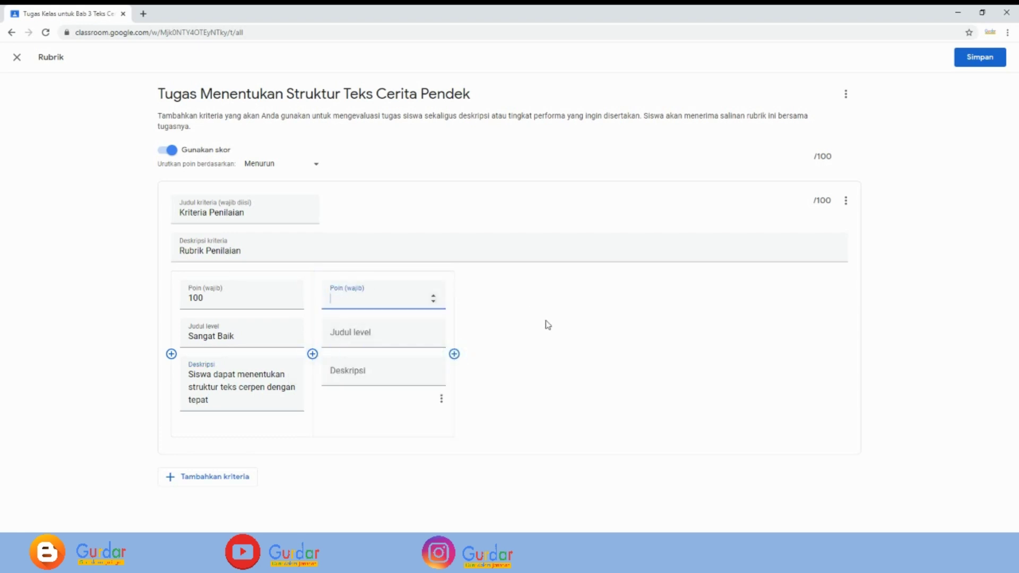
{"action": "type", "text": "90"}
{"action": "left_click", "coordinate": [356, 332]}
{"action": "type", "text": "Baik"}
{"action": "left_click", "coordinate": [373, 370]}
{"action": "type", "text": "Siswa"}
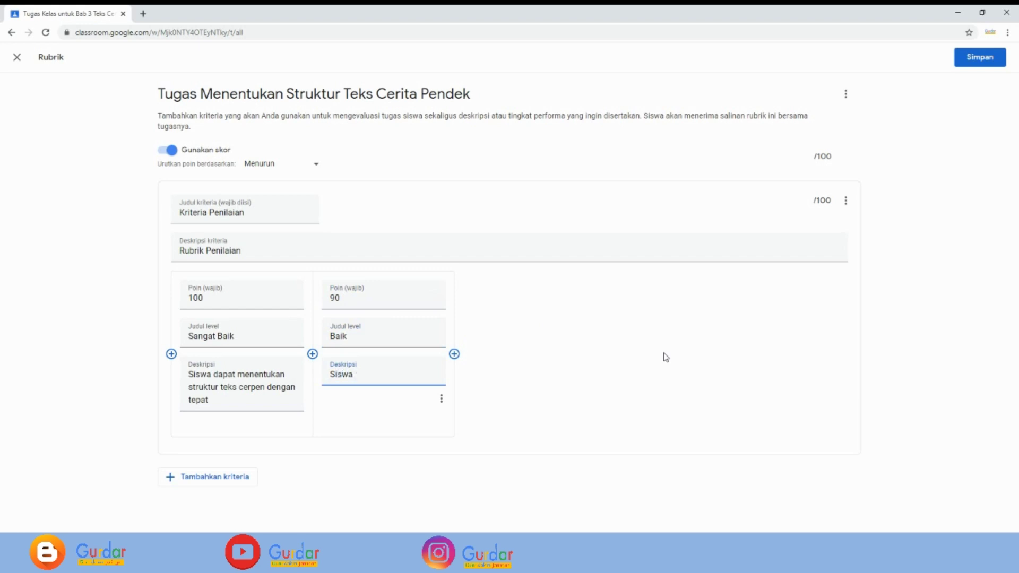
{"action": "type", "text": " dapat menentukan struk"}
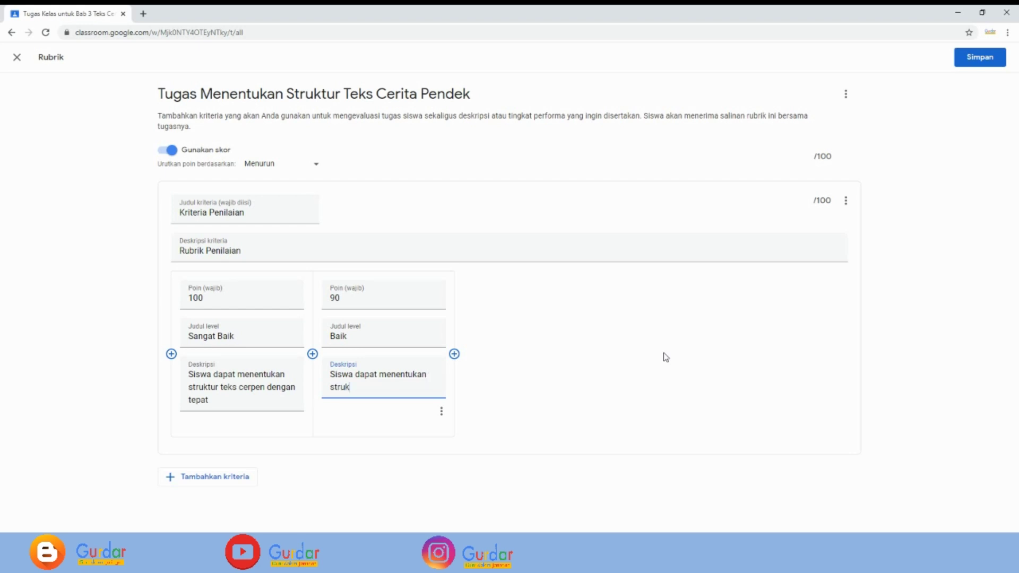
{"action": "type", "text": "tur teks cerpen tetapi masih"}
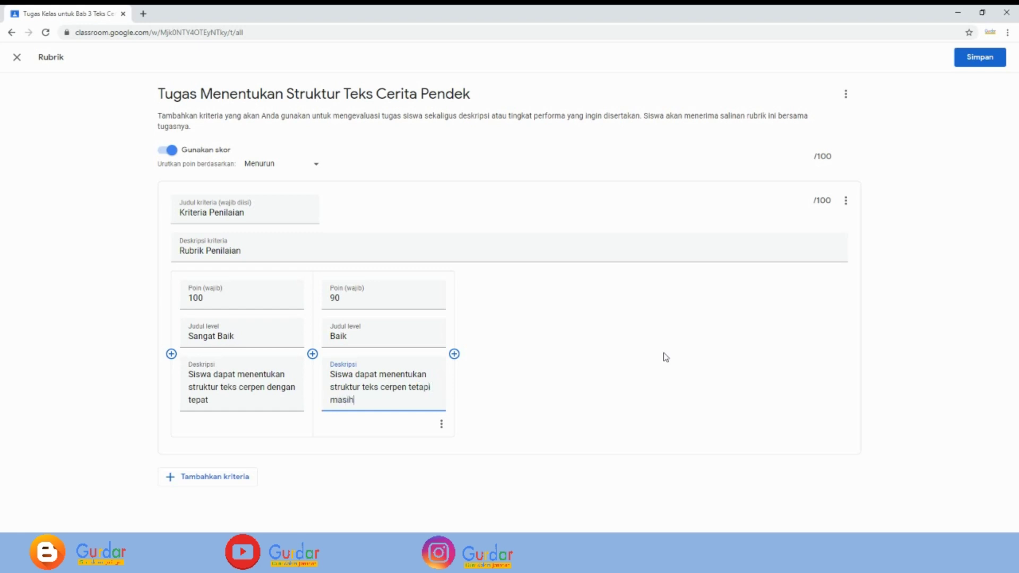
{"action": "type", "text": " ada kekurangan"}
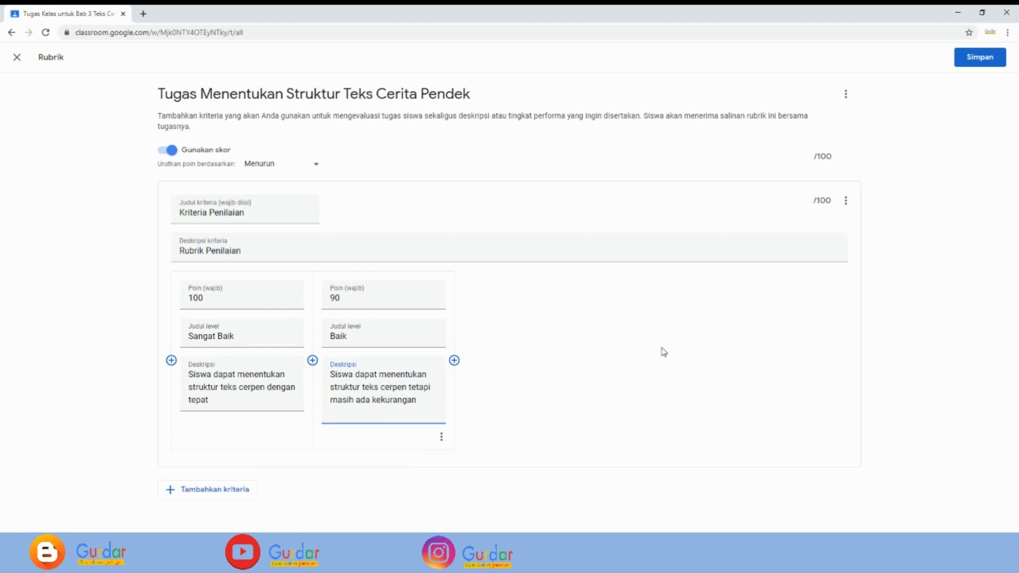
{"action": "left_click", "coordinate": [455, 361]}
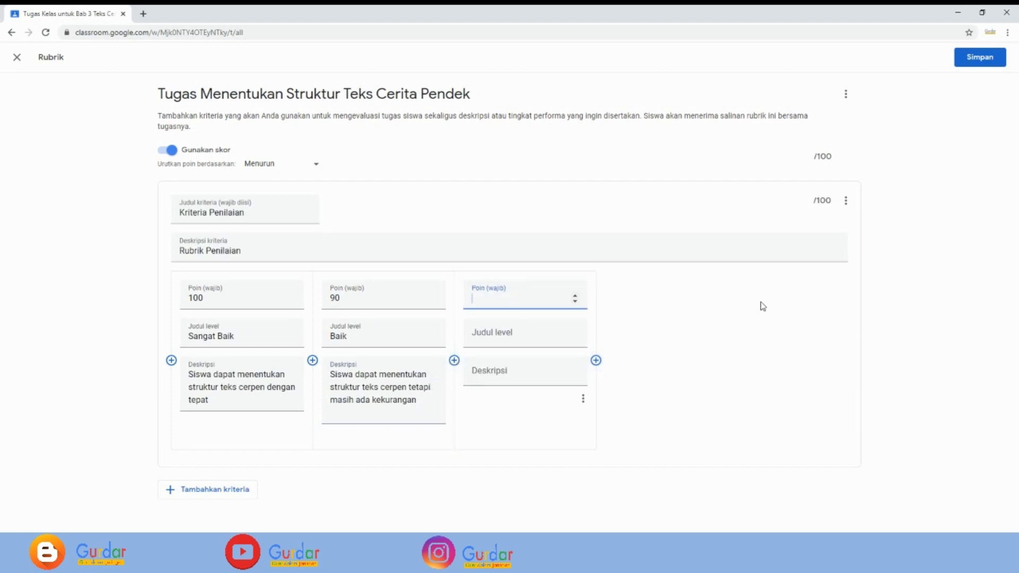
- Fill the third level: 75 points, 'Cukup', 'Siswa mengerjakan tugas tetapi masih banyak kekurangan'
{"action": "type", "text": "75"}
{"action": "left_click", "coordinate": [510, 337]}
{"action": "type", "text": "Cukup"}
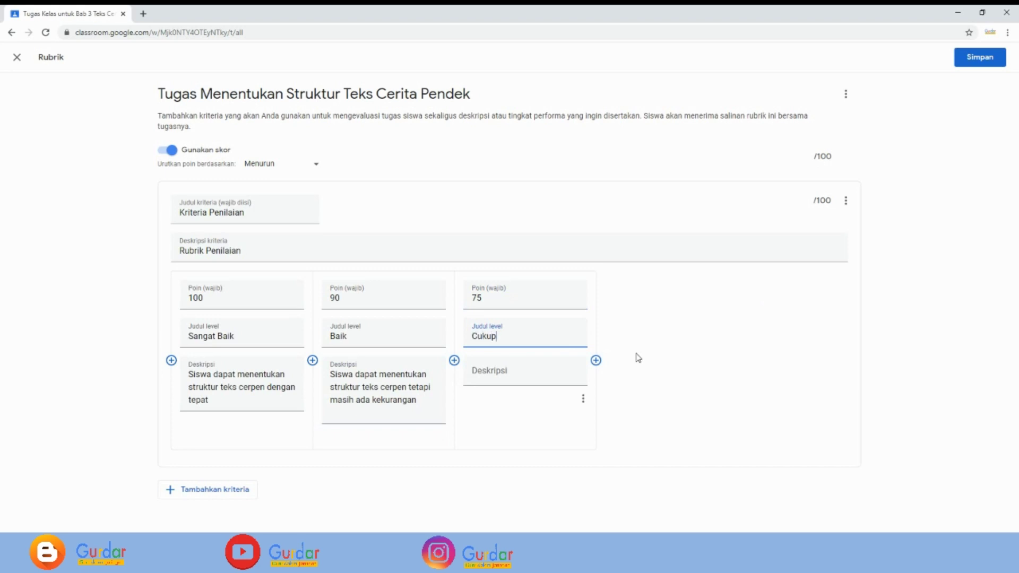
{"action": "left_click", "coordinate": [504, 374]}
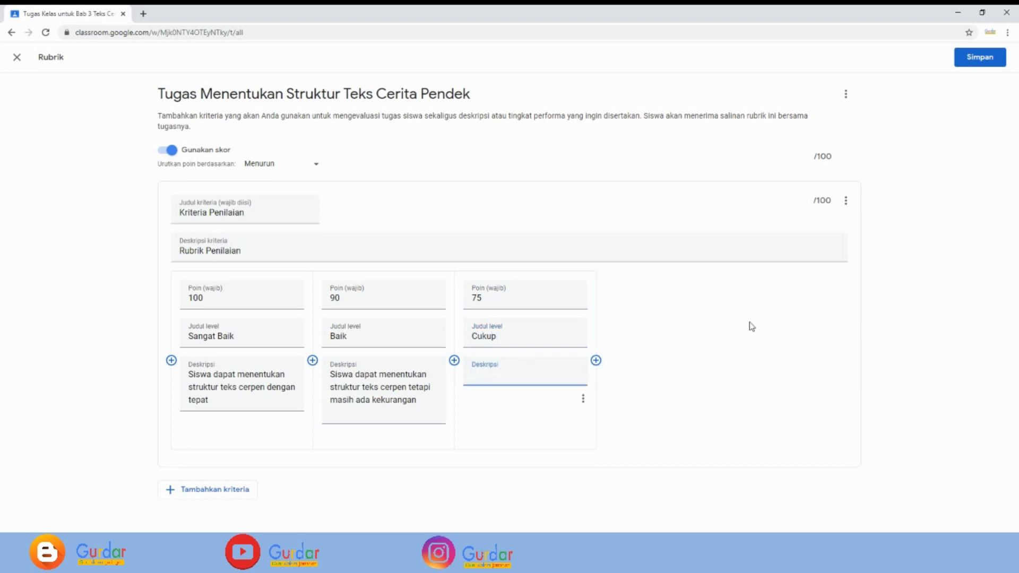
{"action": "type", "text": "Siswa mengerjakan tugas tetapi"}
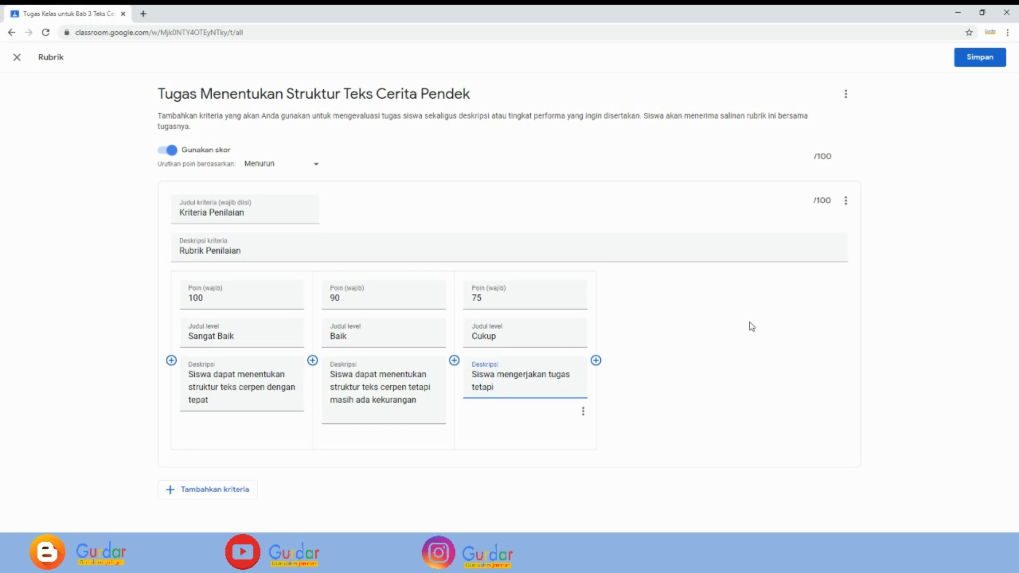
{"action": "type", "text": " masih banyak kekurangan"}
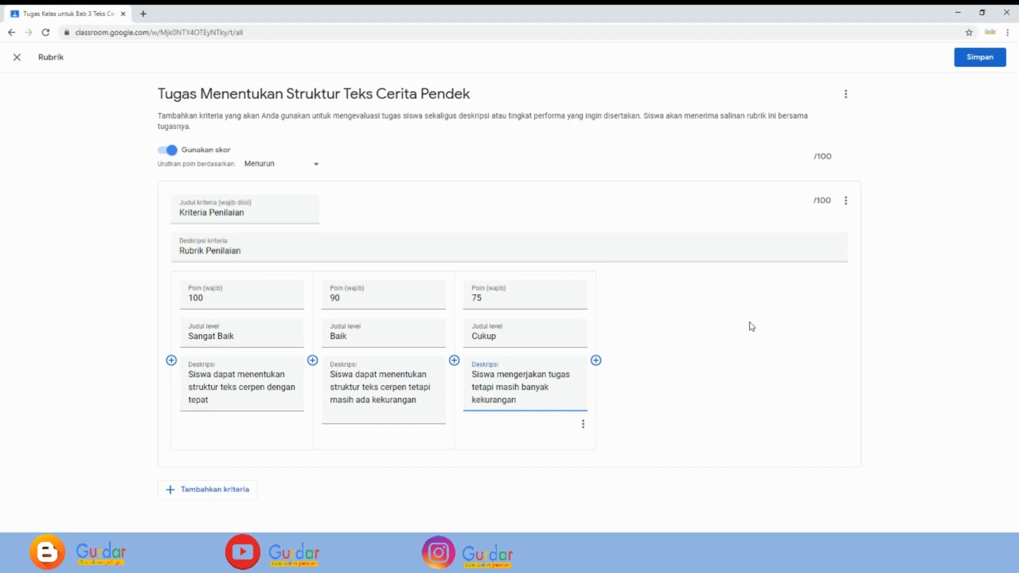
- Add a 0-point 'Buruk' level described 'Siswa tidak mengerjakan tugas'
{"action": "left_click", "coordinate": [596, 360]}
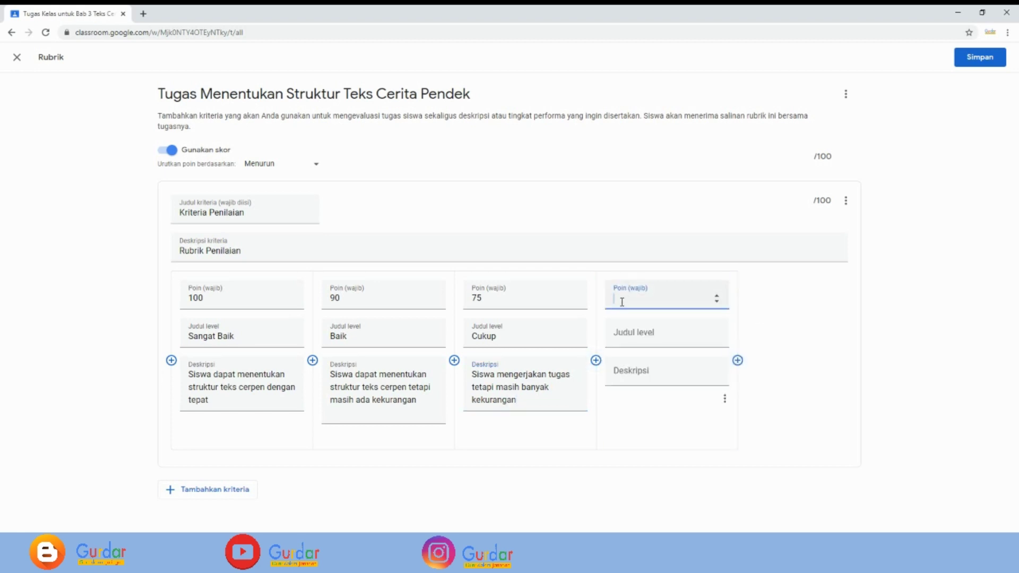
{"action": "type", "text": "0"}
{"action": "left_click", "coordinate": [647, 333]}
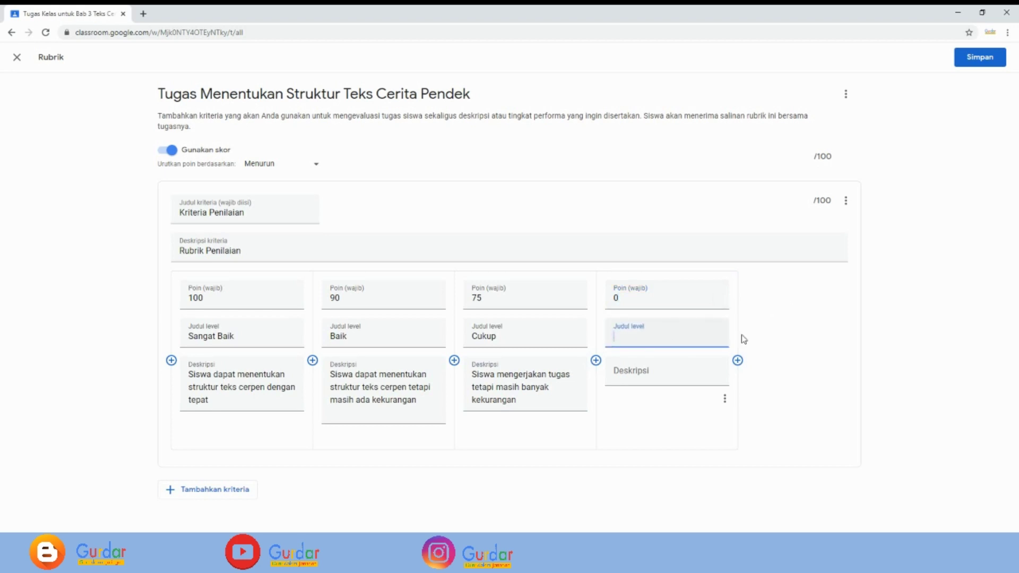
{"action": "type", "text": "Buruk"}
{"action": "left_click", "coordinate": [645, 370]}
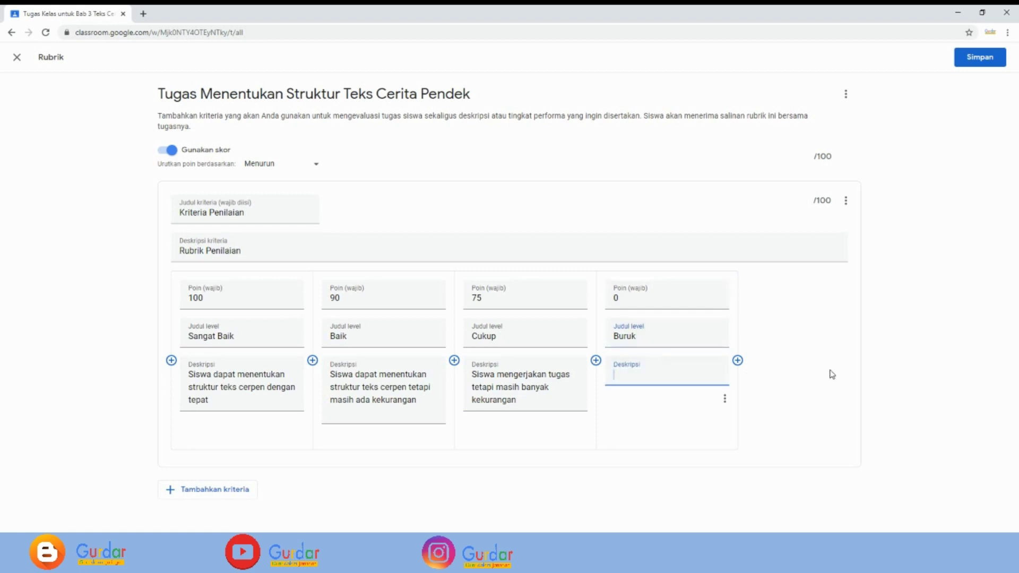
{"action": "type", "text": "Siswa tidak mengerjakan tugas"}
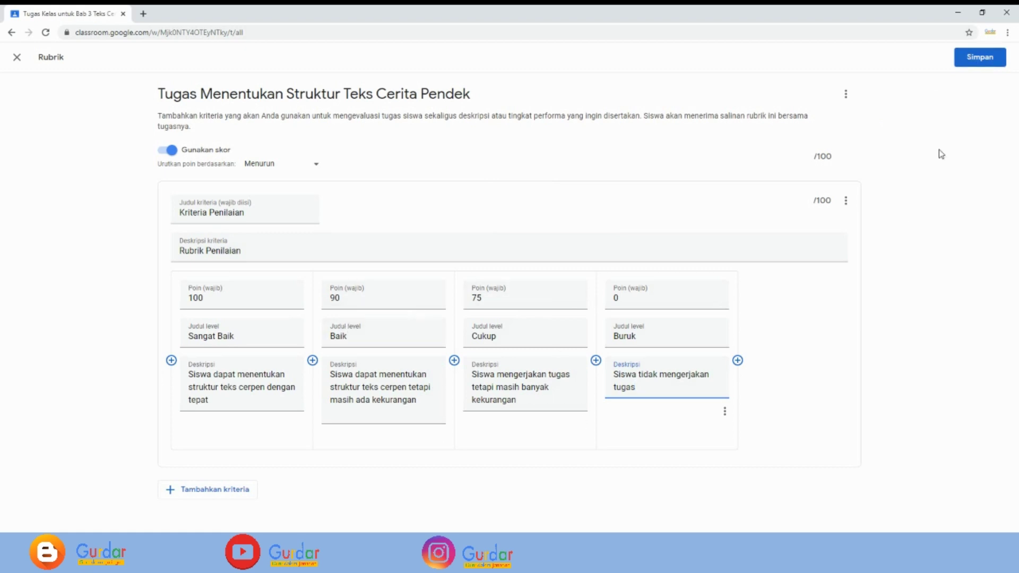
- Save the rubric and assign the structure task to the class
{"action": "left_click", "coordinate": [980, 63]}
{"action": "left_click", "coordinate": [980, 62]}
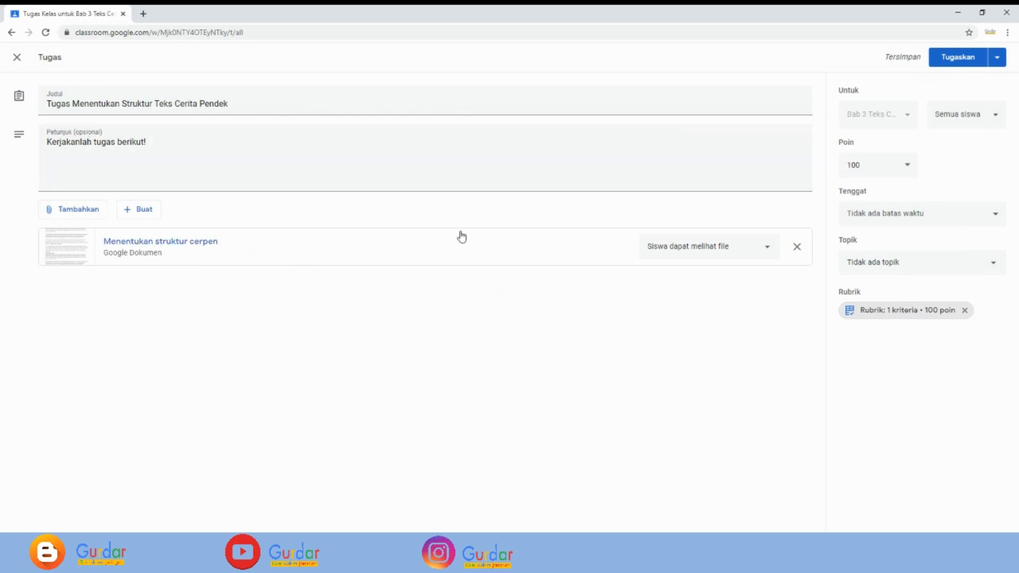
{"action": "left_click", "coordinate": [955, 63]}
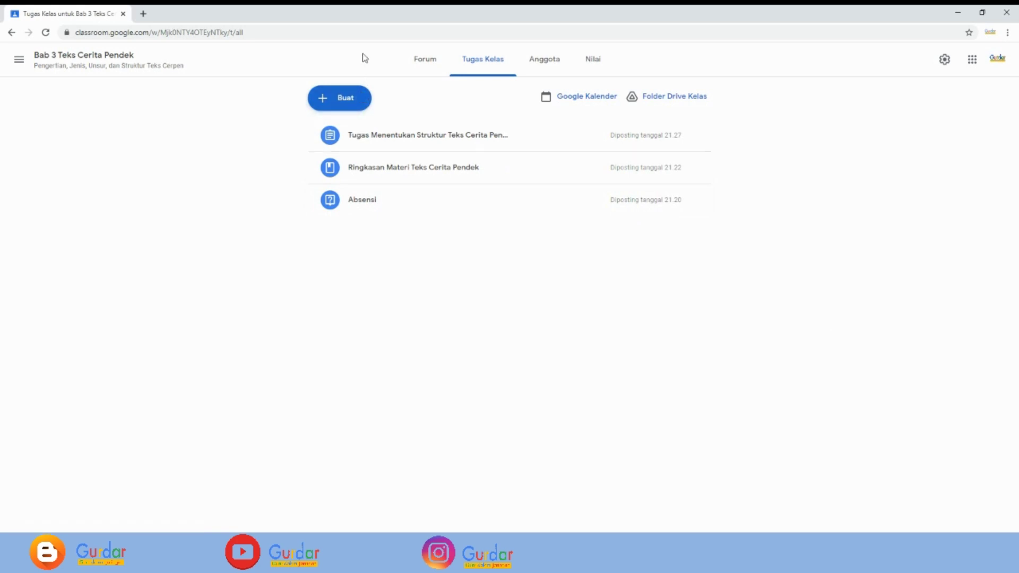
- Create a new quiz assignment and remove its automatic Blank Quiz
{"action": "left_click", "coordinate": [342, 102]}
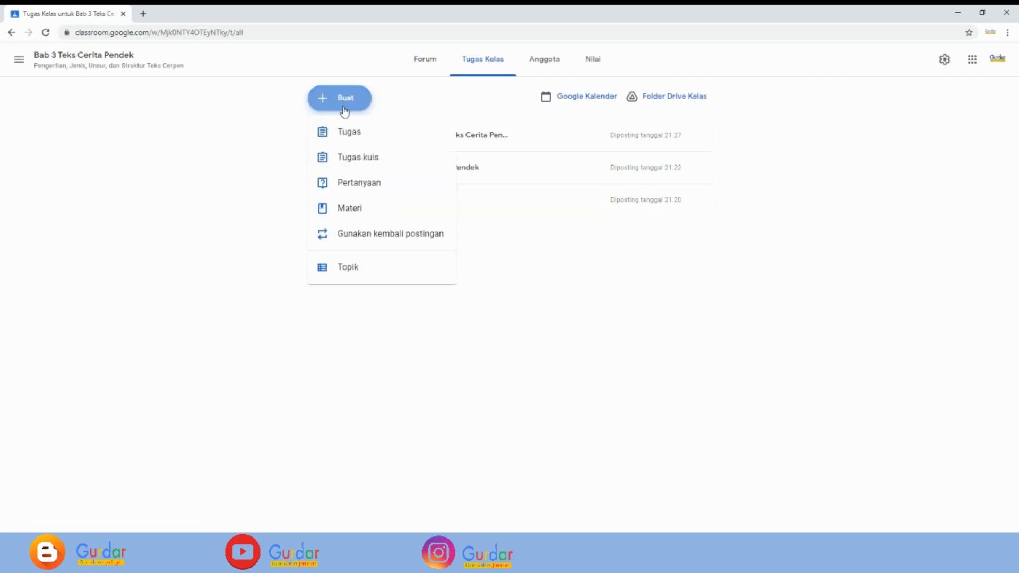
{"action": "left_click", "coordinate": [359, 157]}
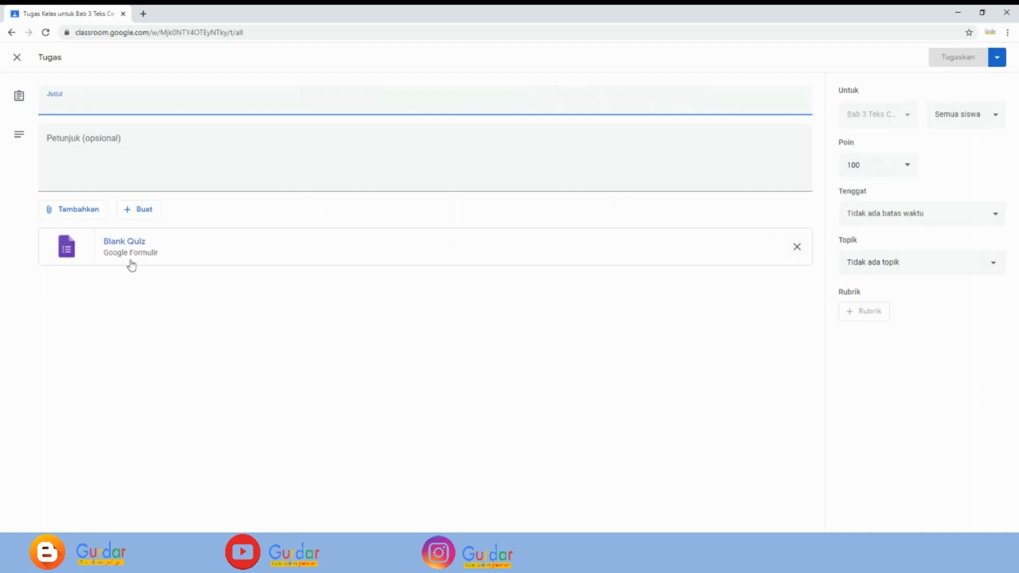
{"action": "left_click", "coordinate": [796, 247]}
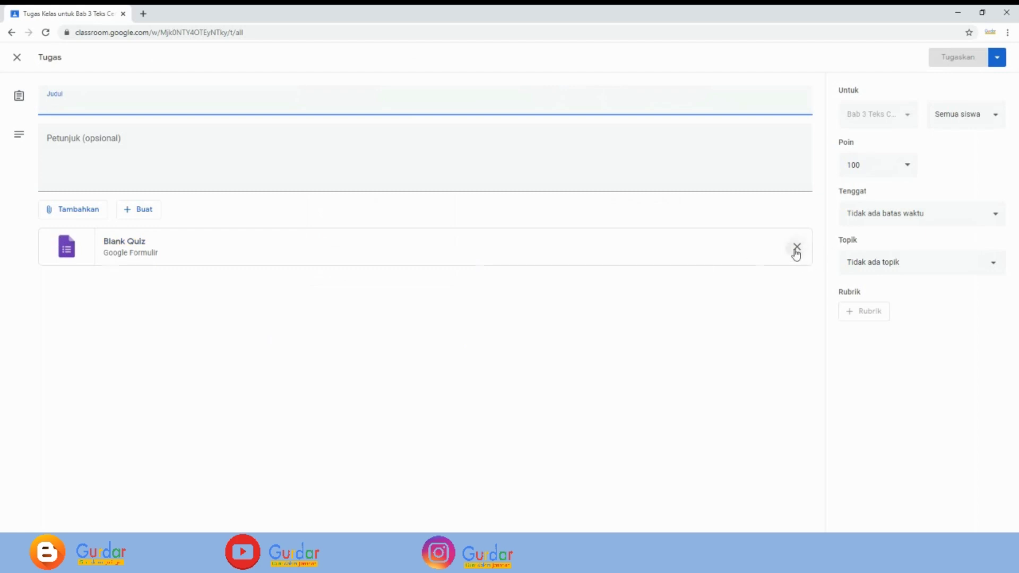
- Attach the 'Kuis Teks Cerpen' form from Drive's Tugas Classroom folder
{"action": "left_click", "coordinate": [67, 214]}
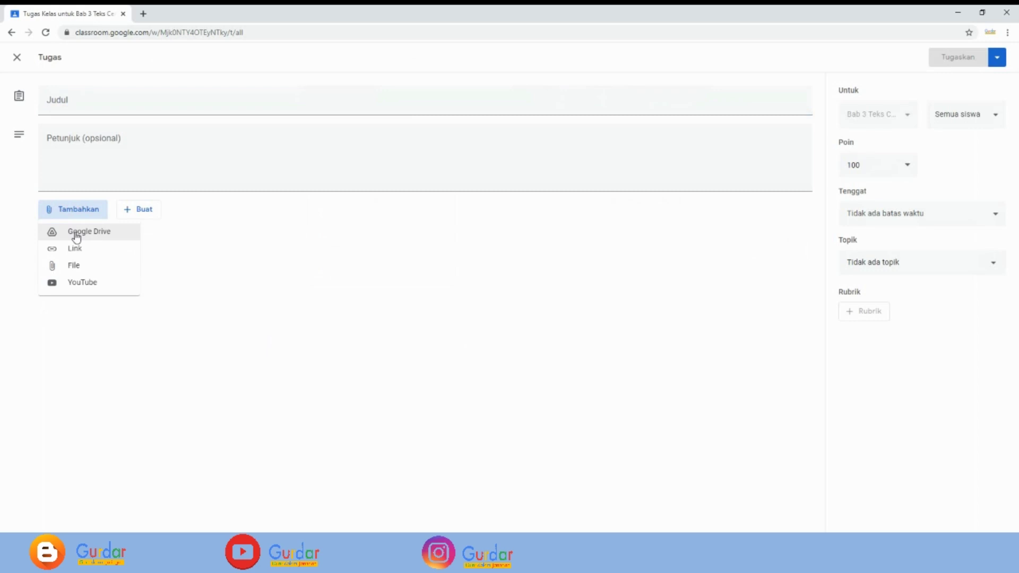
{"action": "left_click", "coordinate": [79, 236]}
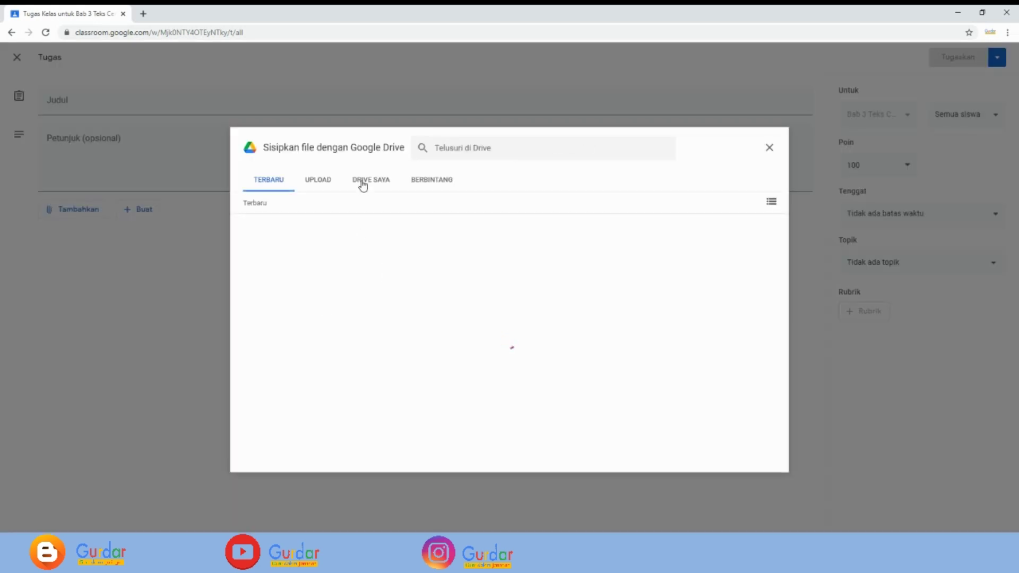
{"action": "left_click", "coordinate": [362, 184]}
{"action": "double_click", "coordinate": [289, 257]}
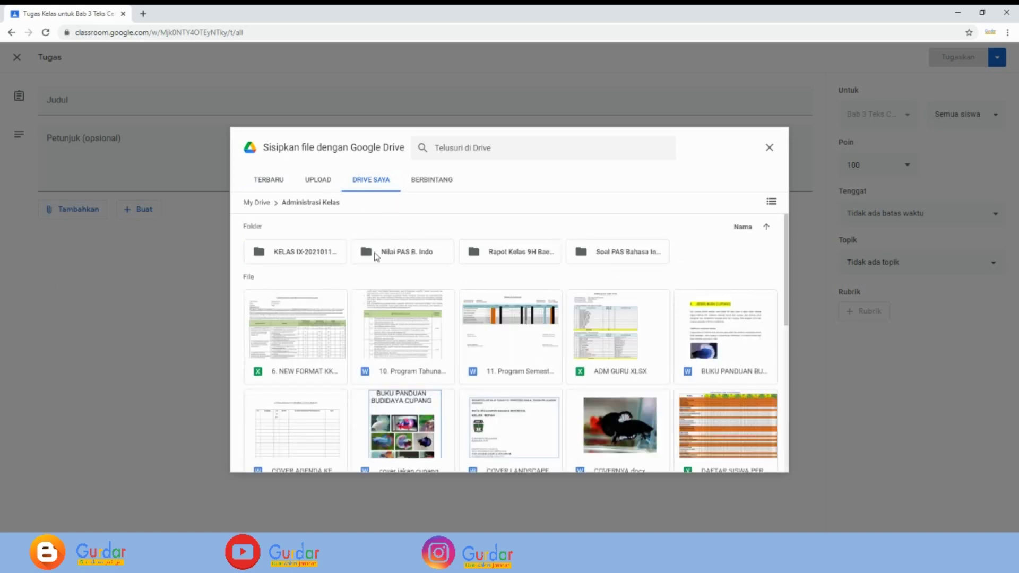
{"action": "double_click", "coordinate": [363, 252]}
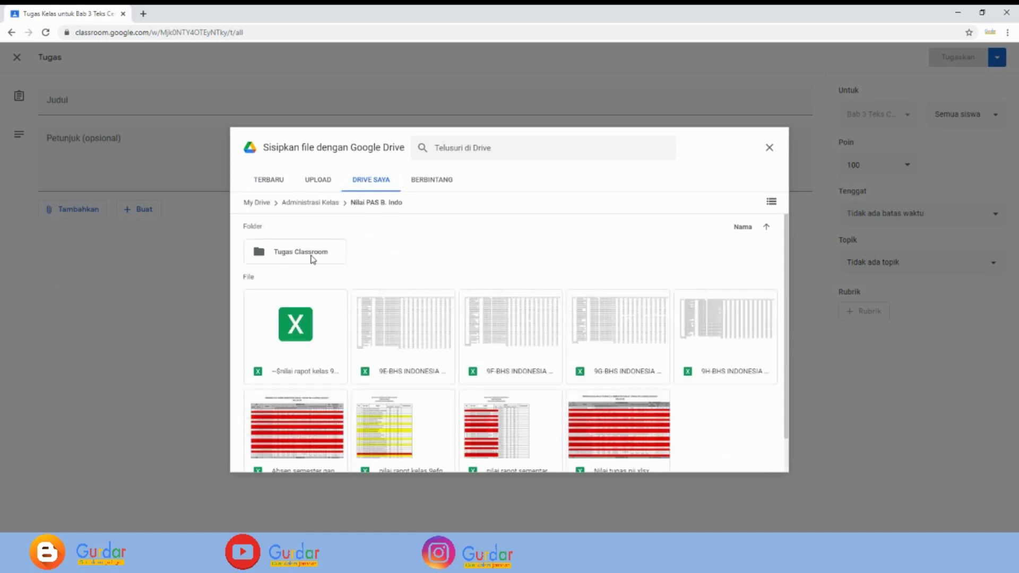
{"action": "double_click", "coordinate": [312, 258]}
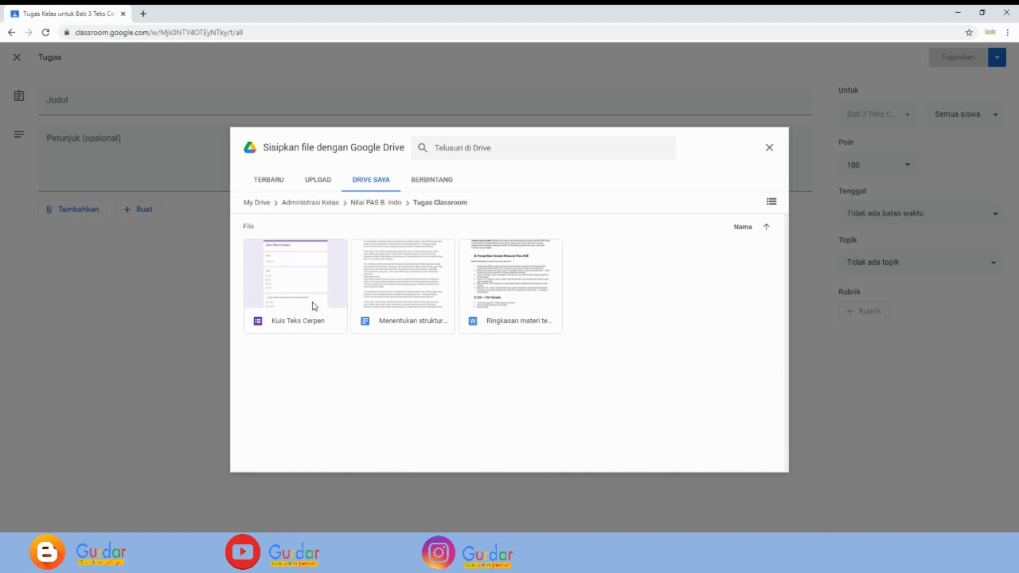
{"action": "left_click", "coordinate": [304, 289]}
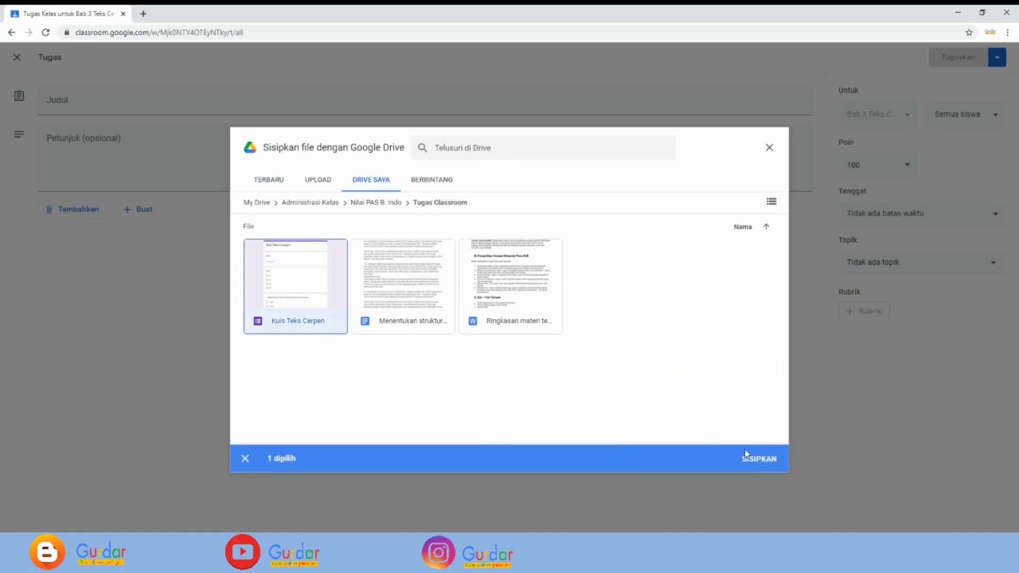
{"action": "left_click", "coordinate": [759, 460]}
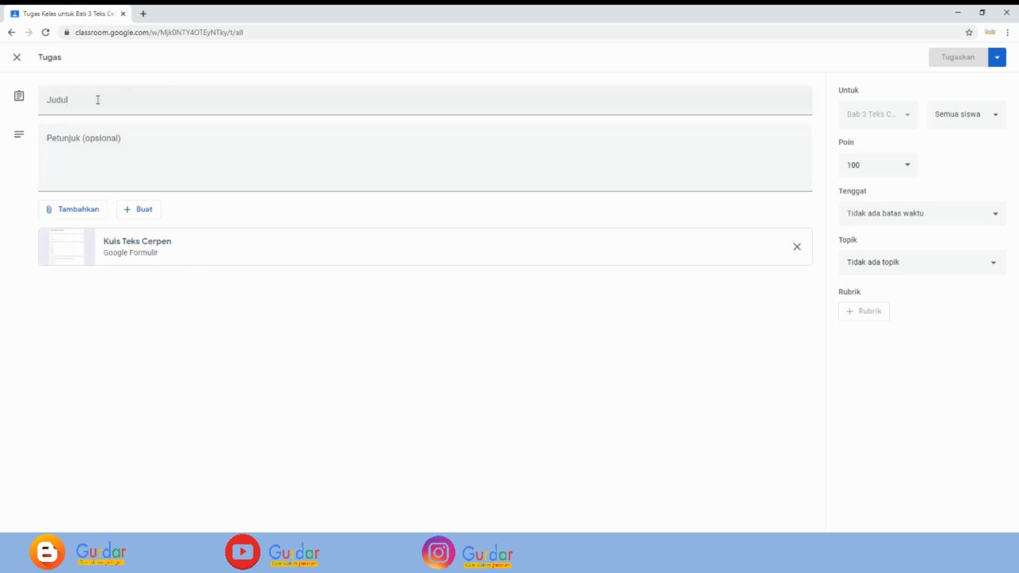
- Title the quiz 'Kuis Teks Cerpen', add the instruction 'Kerjakanlah kuis berikut!', and assign it
{"action": "left_click", "coordinate": [67, 102]}
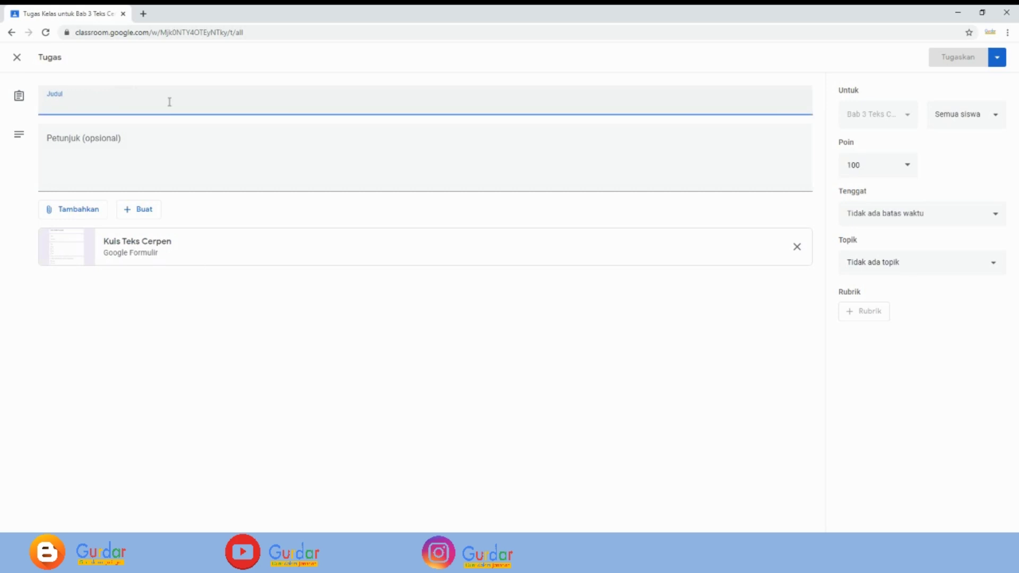
{"action": "type", "text": "Ku"}
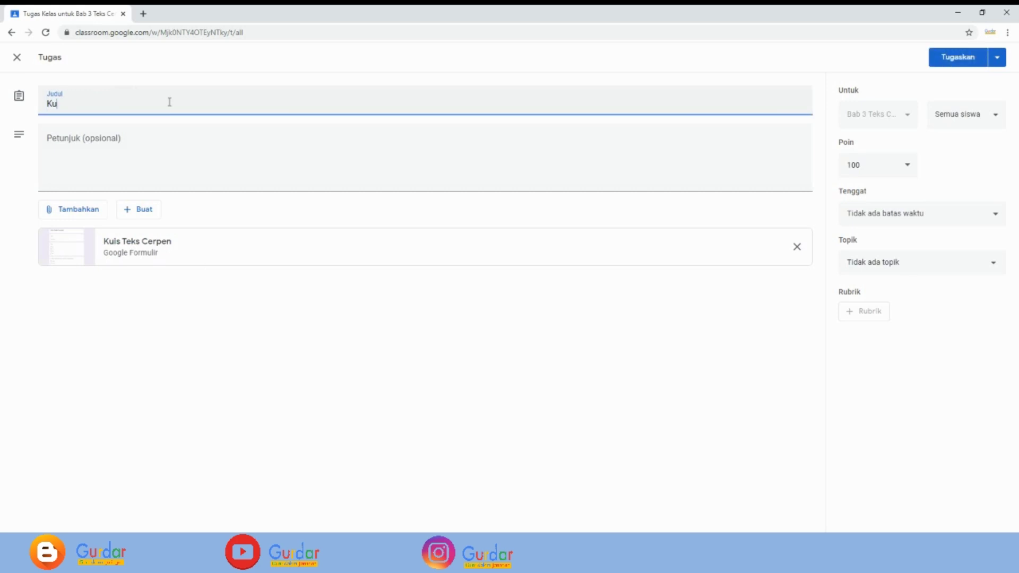
{"action": "type", "text": "is Teks Cerpen"}
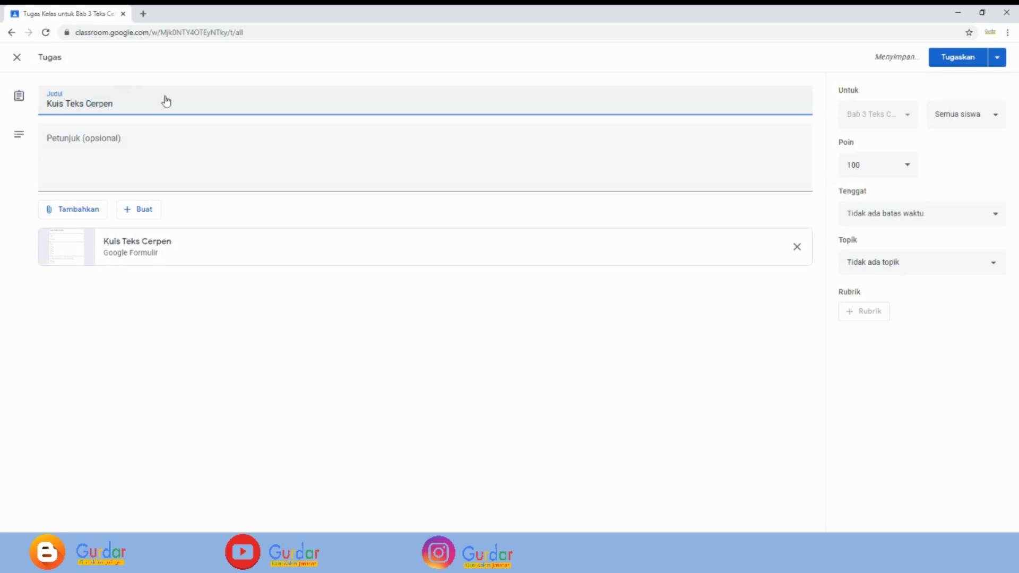
{"action": "left_click", "coordinate": [225, 166]}
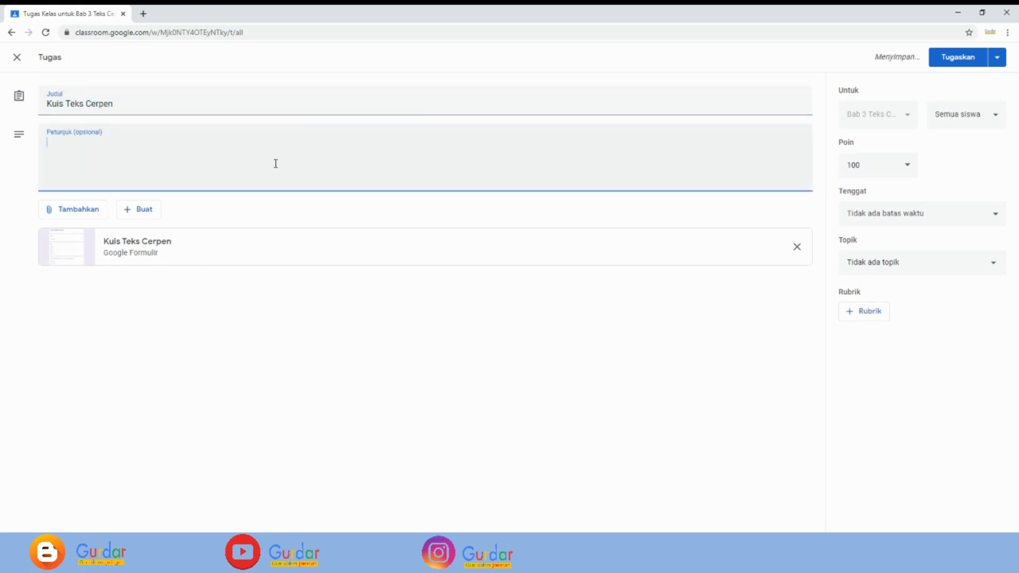
{"action": "type", "text": "Kerjakanlah"}
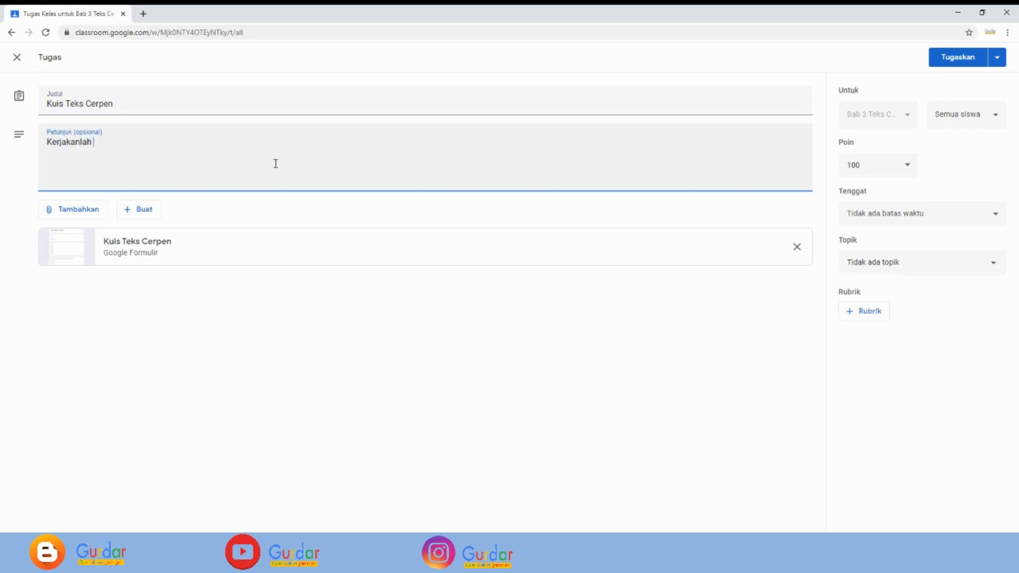
{"action": "type", "text": " kuis berikut!"}
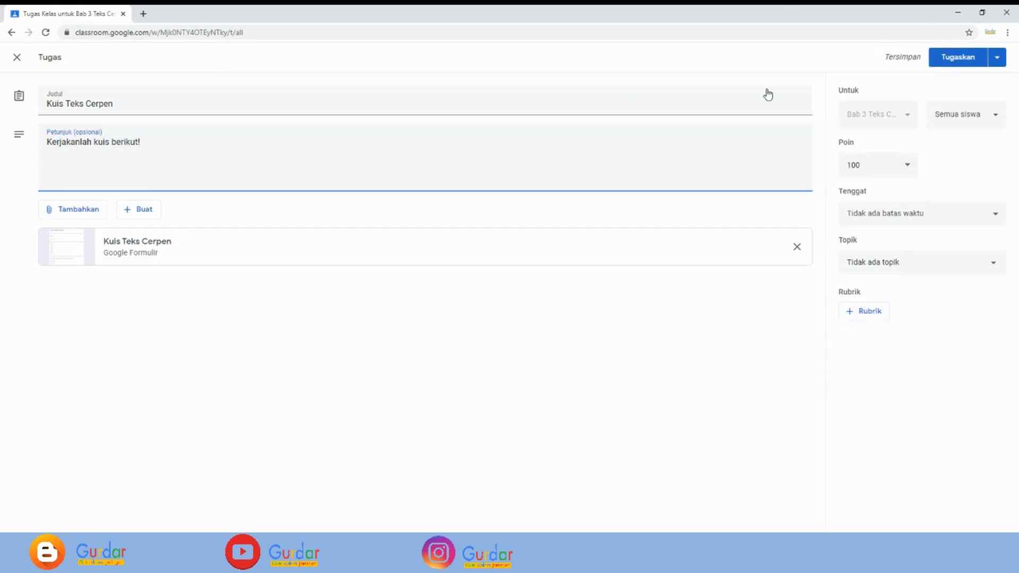
{"action": "left_click", "coordinate": [956, 59]}
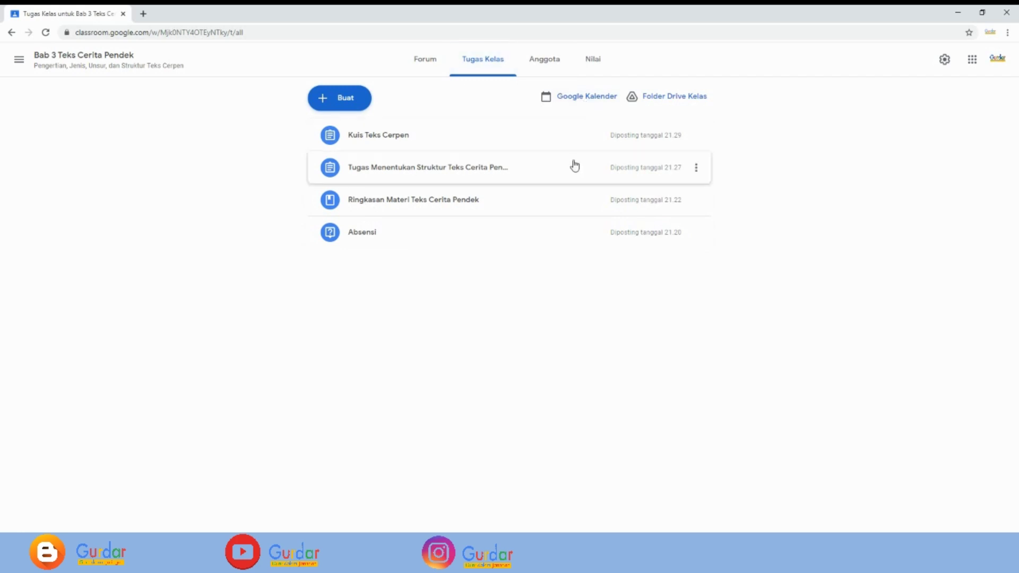
- Open the class calendar and start an event on Saturday, March 13 at 9:00am
{"action": "left_click", "coordinate": [582, 100]}
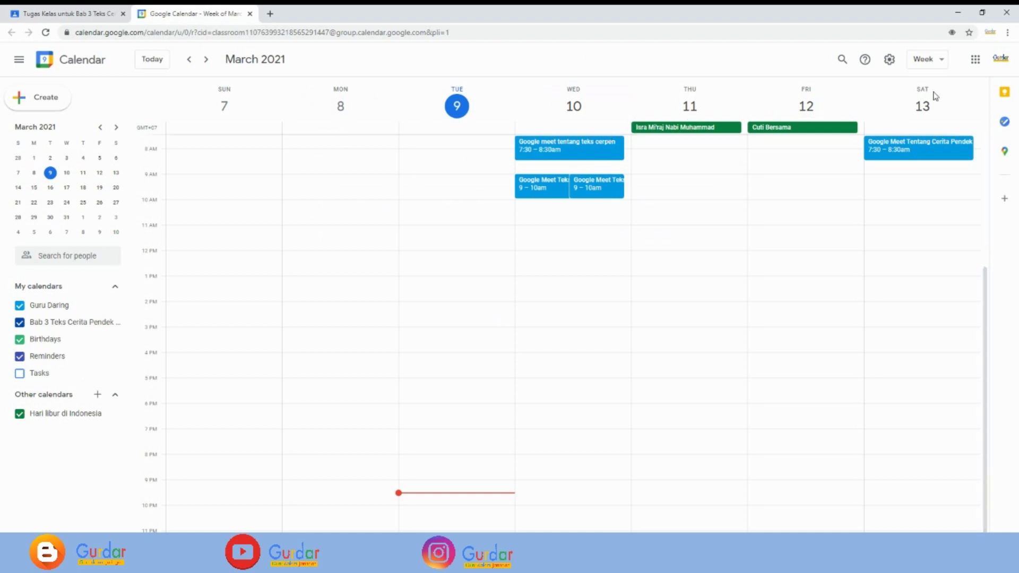
{"action": "left_click", "coordinate": [899, 185]}
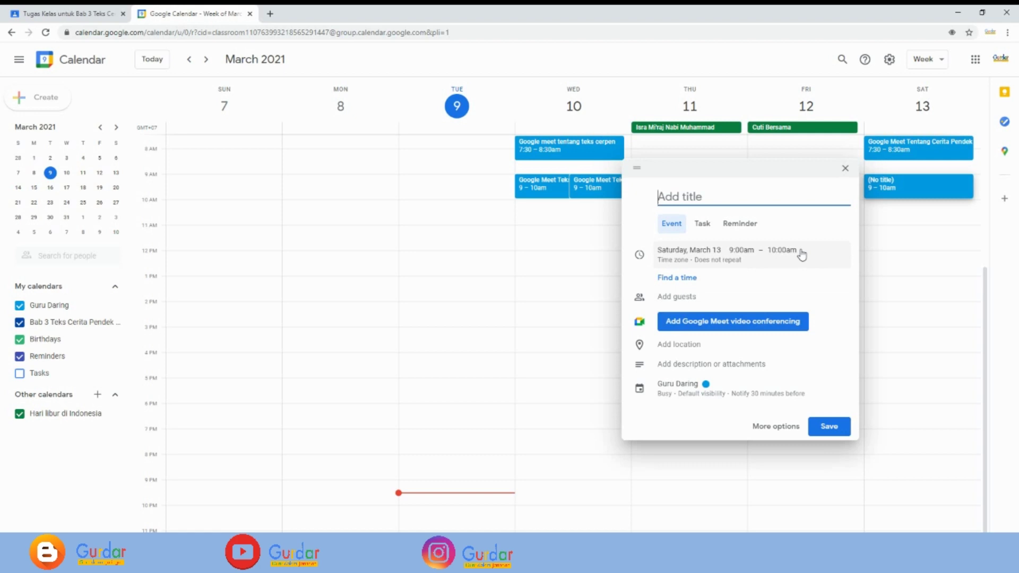
- Title the Saturday 9–10am calendar event 'Google Meet Teks Cerpen'
{"action": "type", "text": "Google Meet T"}
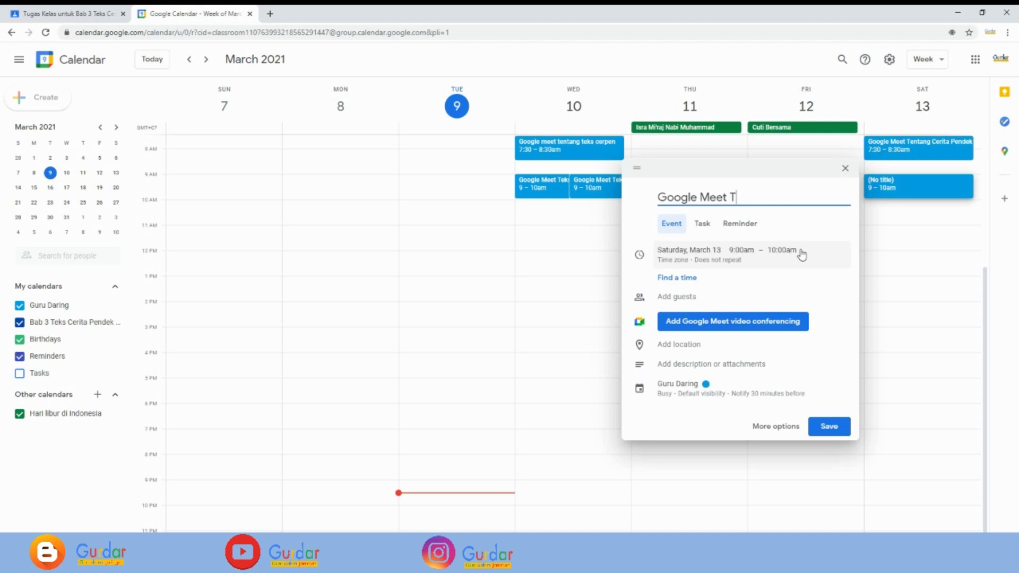
{"action": "type", "text": "eks Cerpen"}
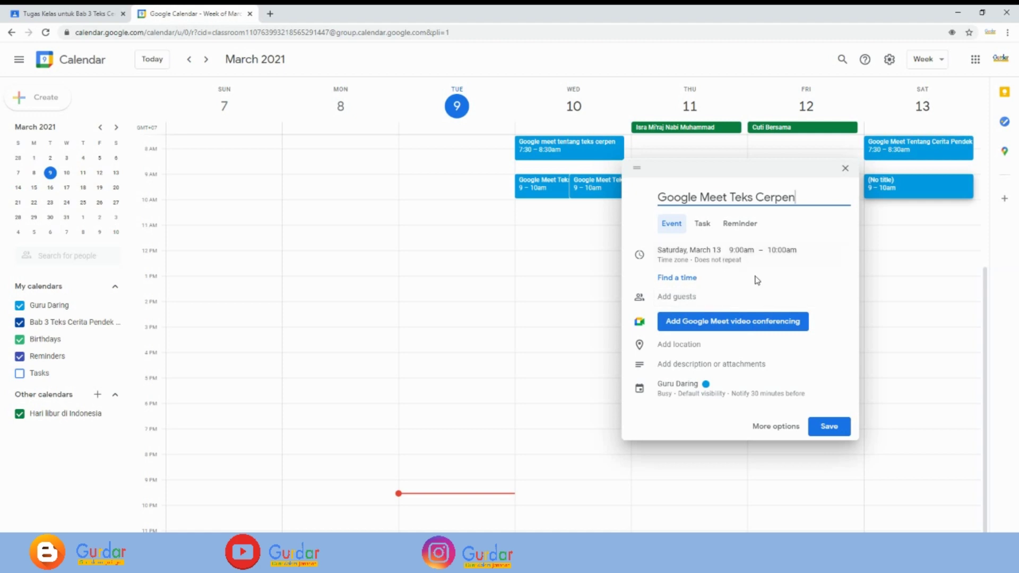
- Add Google Meet conferencing, copy its meeting link, and save the event
{"action": "left_click", "coordinate": [689, 324]}
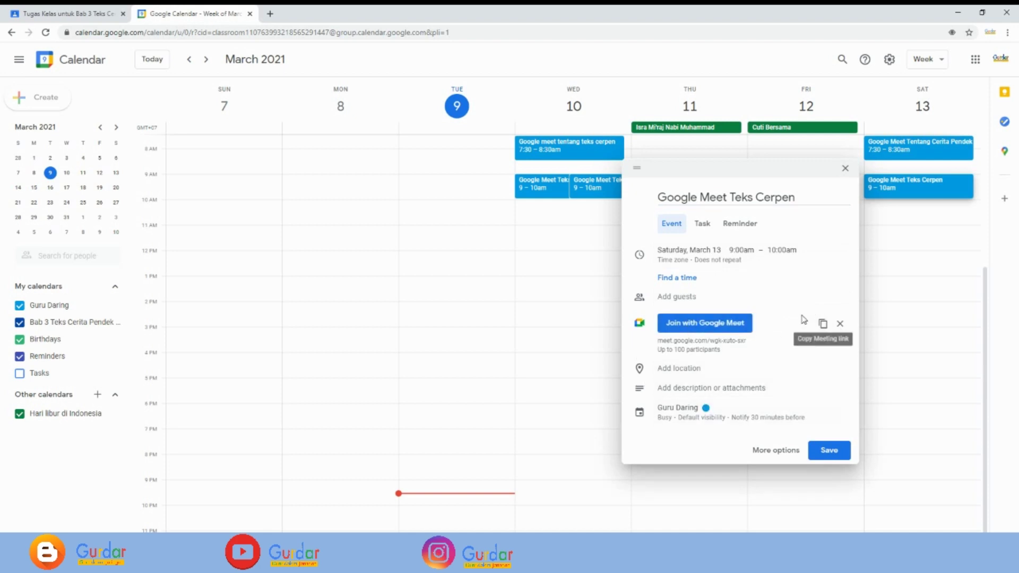
{"action": "left_click", "coordinate": [823, 325]}
{"action": "left_click", "coordinate": [823, 326]}
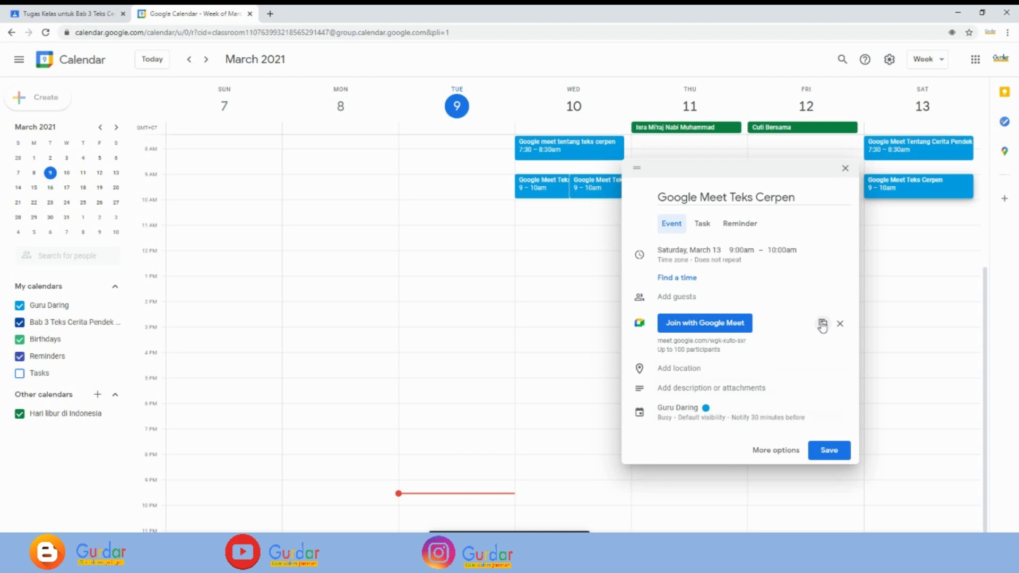
{"action": "left_click", "coordinate": [829, 452]}
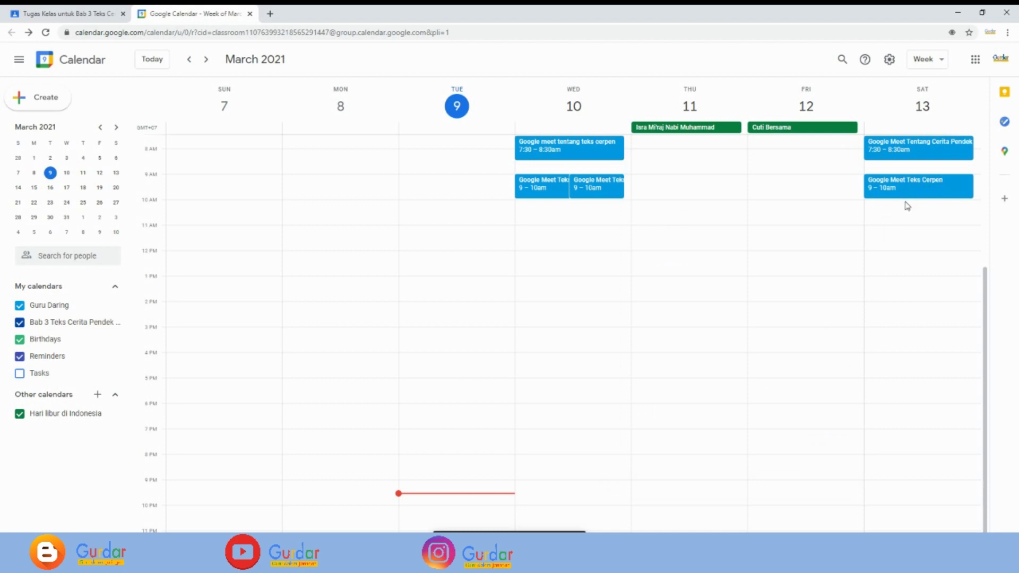
- Back in the class, create a new assignment titled 'Google Meet Teks Cerpen'
{"action": "left_click", "coordinate": [80, 14]}
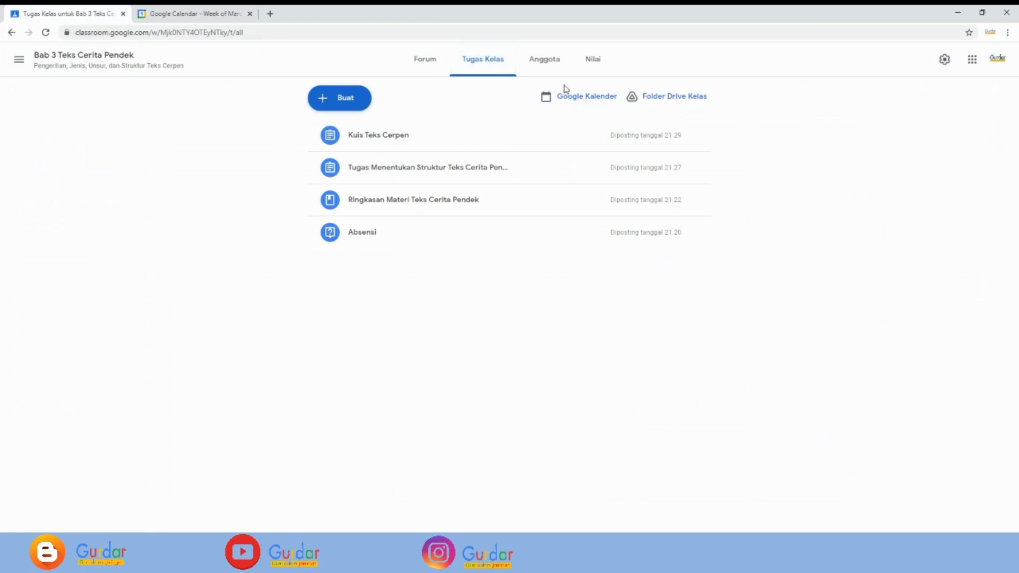
{"action": "left_click", "coordinate": [339, 104]}
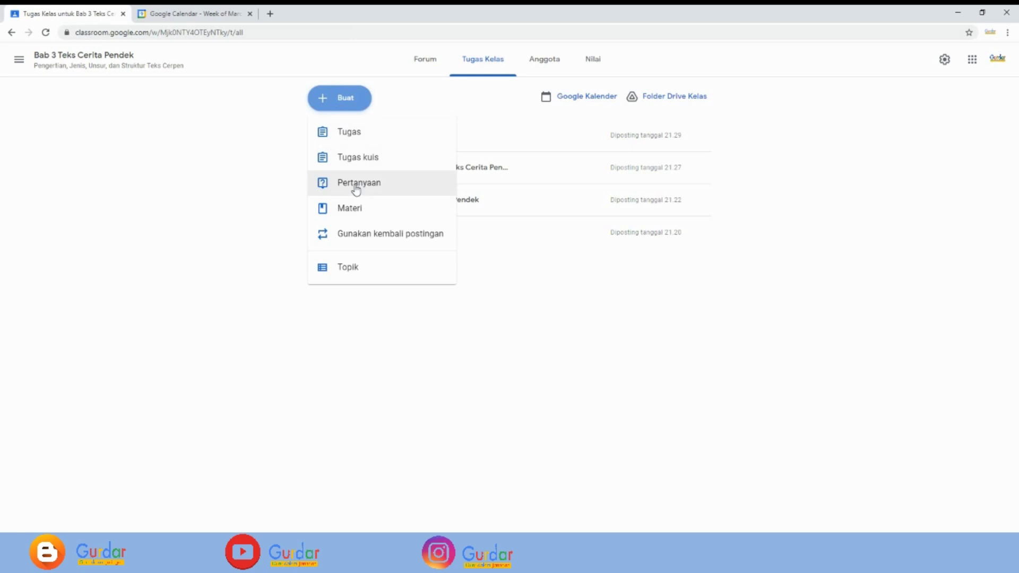
{"action": "left_click", "coordinate": [354, 137]}
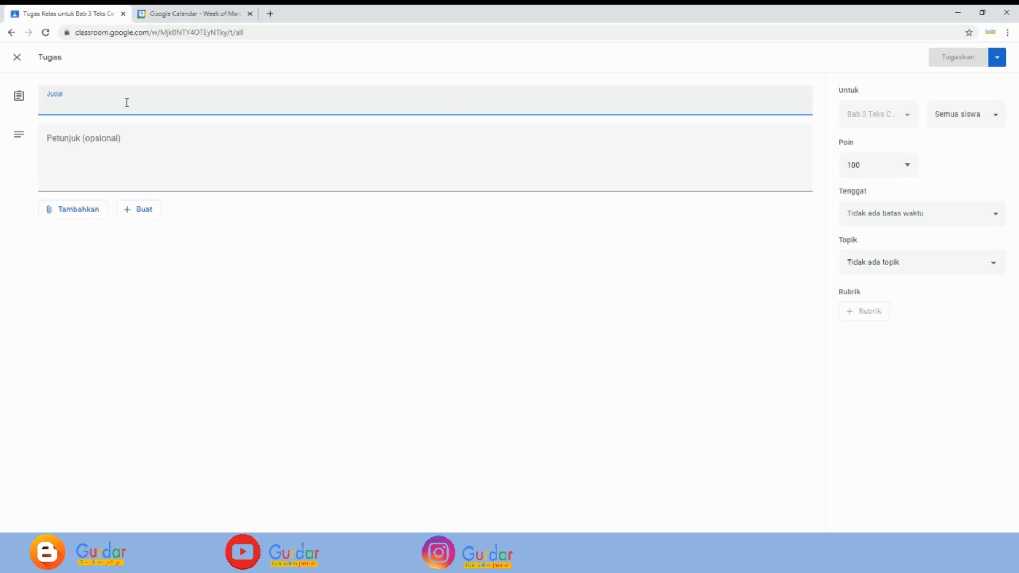
{"action": "type", "text": "Google"}
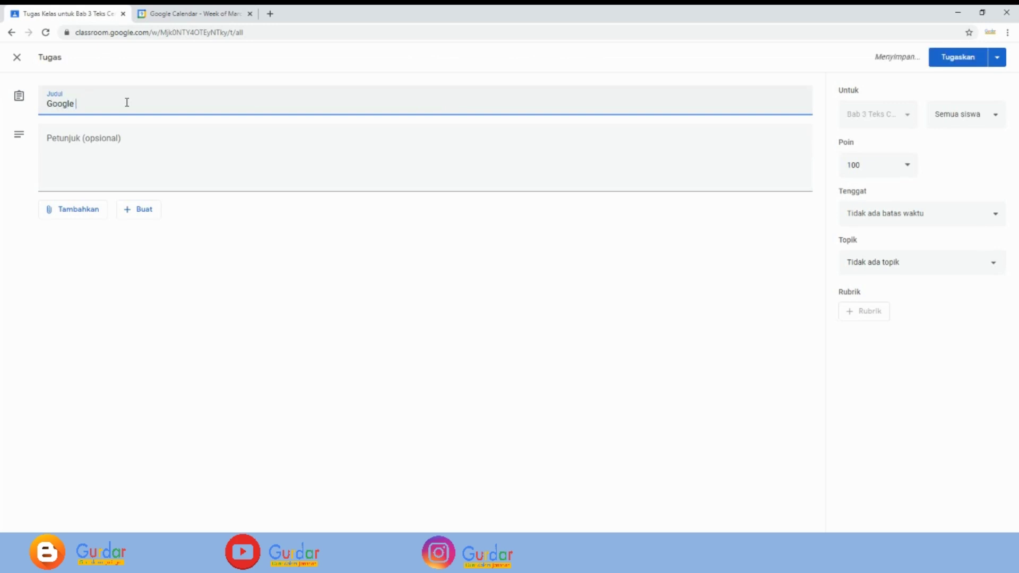
{"action": "type", "text": " Meet Teks Cerpen"}
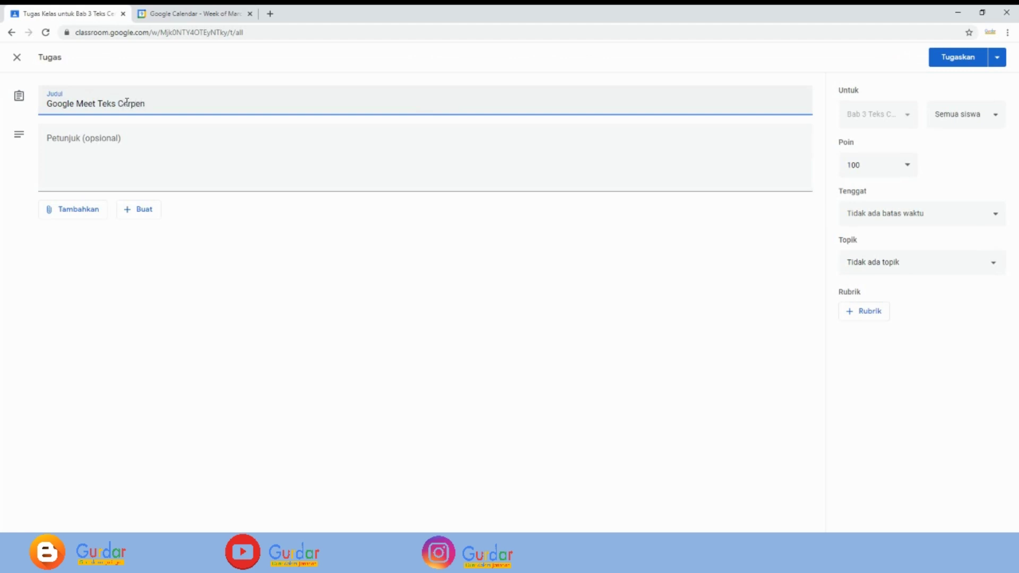
- Write the instructions 'Undangan google meet Teks Cerpen, Sabtu 13 Maret 2021 Jam 09.'
{"action": "left_click", "coordinate": [65, 137]}
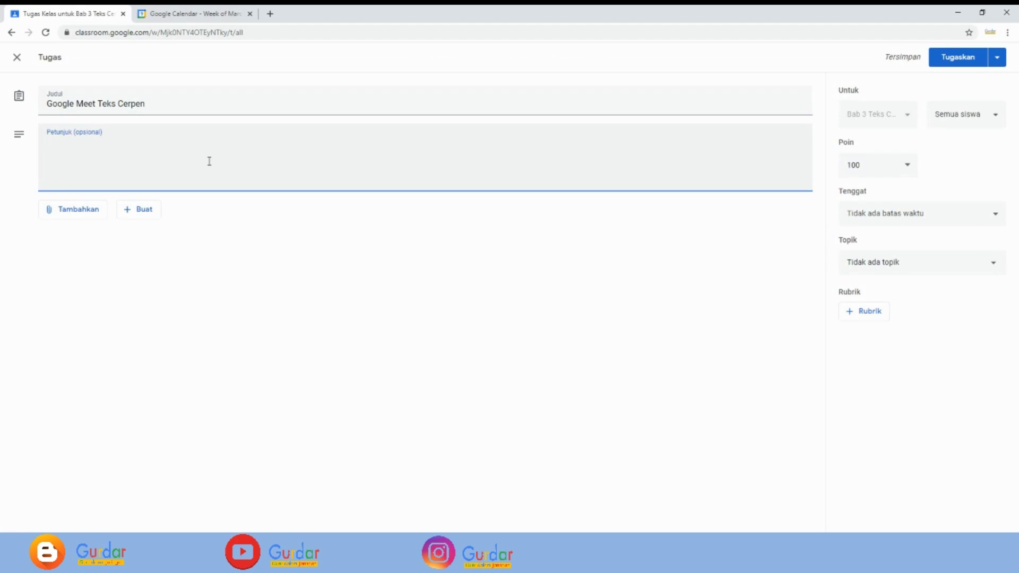
{"action": "type", "text": "Undangan google"}
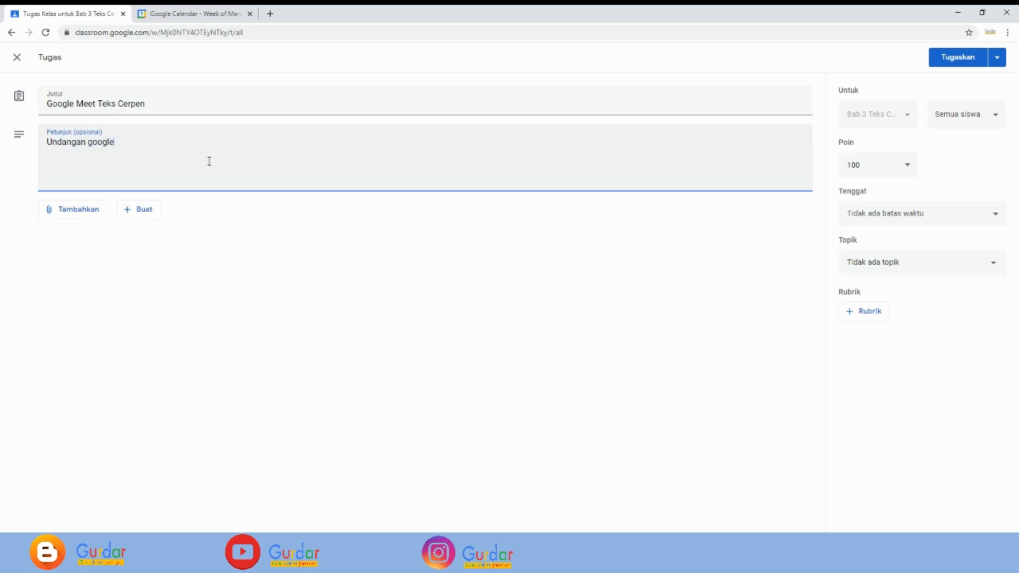
{"action": "type", "text": " meet"}
{"action": "type", "text": "Teks Cerpen, Sabtu"}
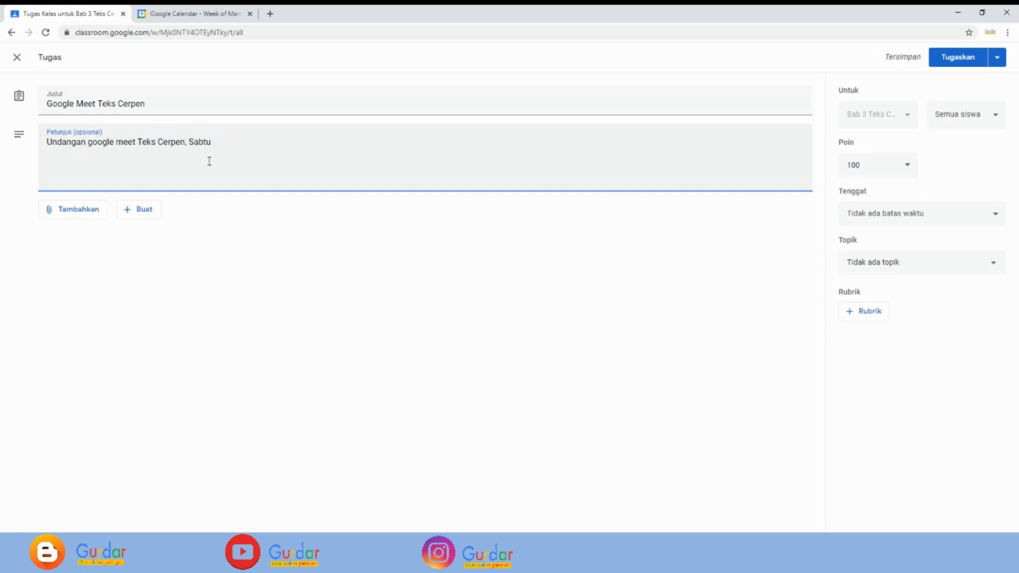
{"action": "type", "text": "13 Maret 2021 Jam 09.00 - 10.00"}
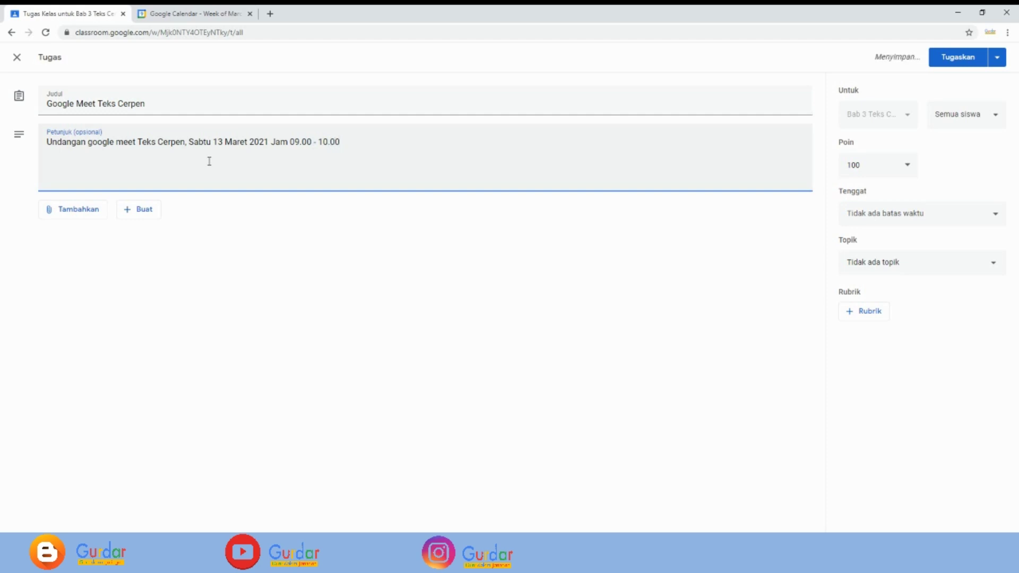
- Attach the copied Meet URL as a link and post the assignment
{"action": "left_click", "coordinate": [75, 215]}
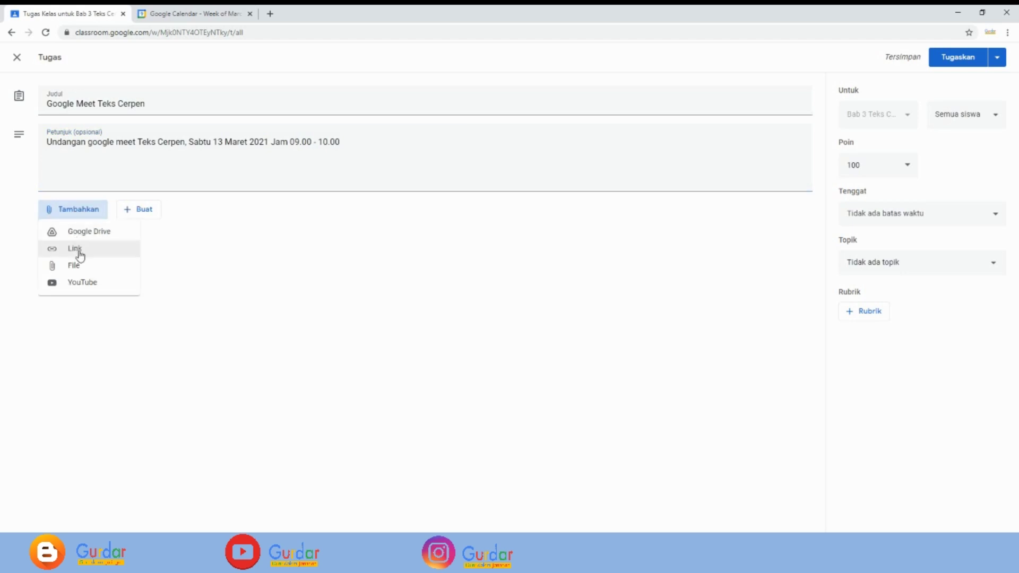
{"action": "left_click", "coordinate": [77, 253]}
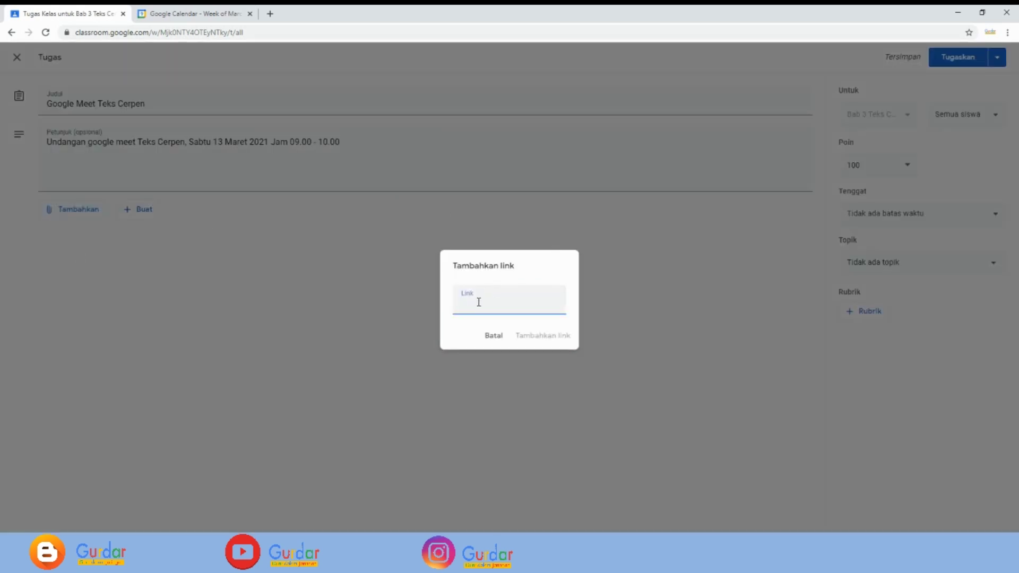
{"action": "key", "text": "ctrl+v"}
{"action": "left_click", "coordinate": [539, 338]}
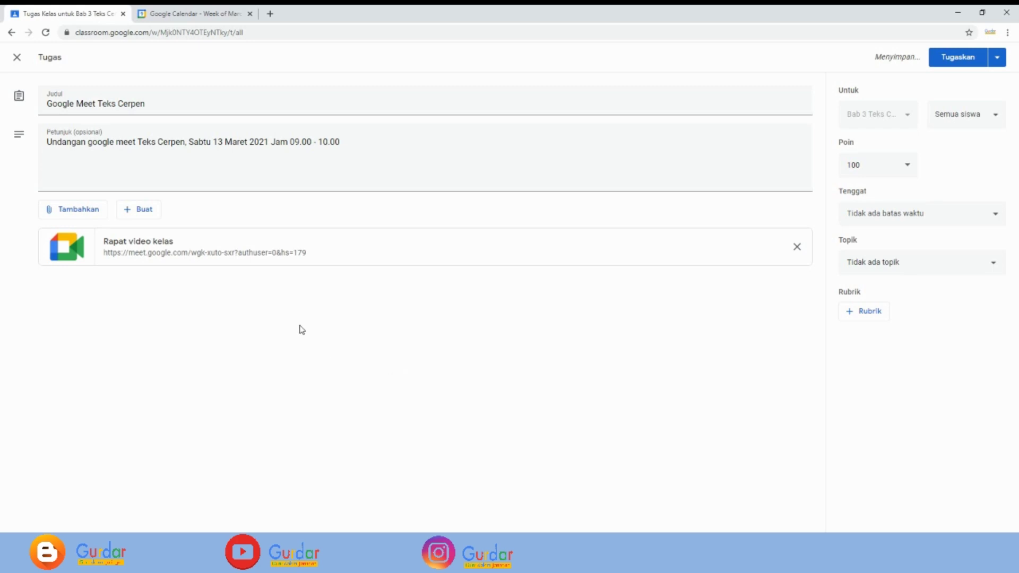
{"action": "left_click", "coordinate": [952, 60]}
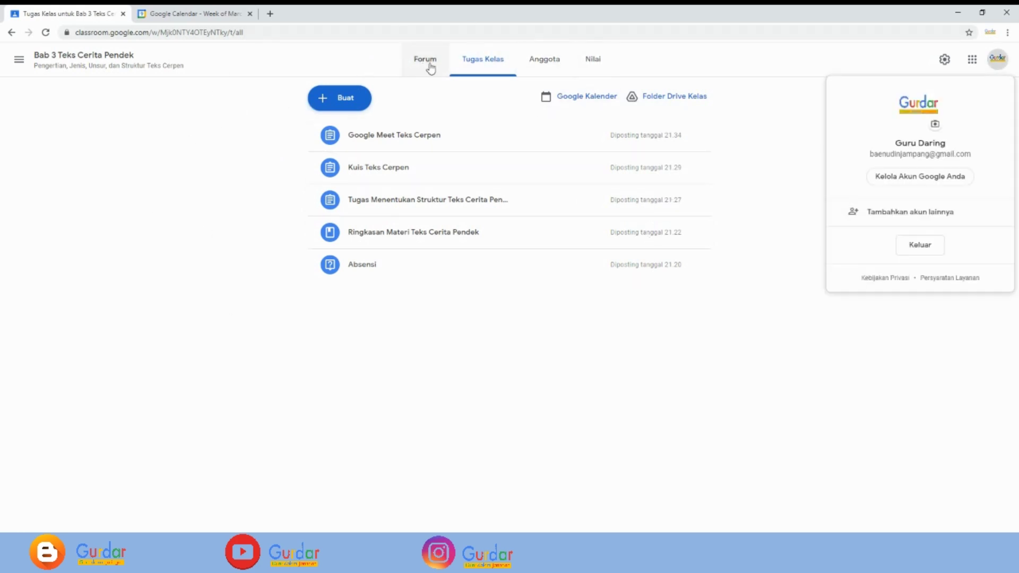
- Return to the Classroom home page and sign out from the profile menu
{"action": "left_click", "coordinate": [20, 61]}
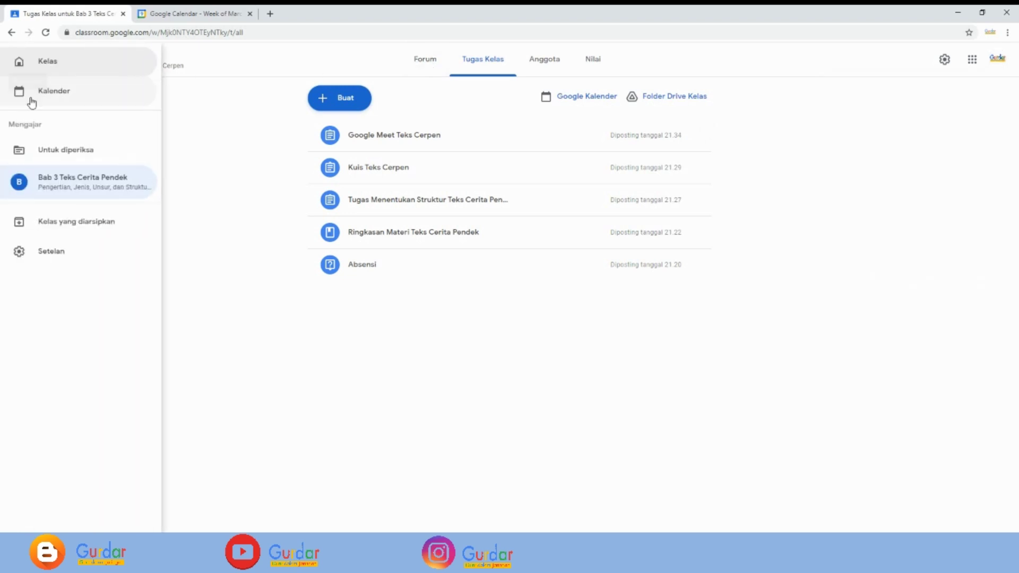
{"action": "left_click", "coordinate": [51, 68]}
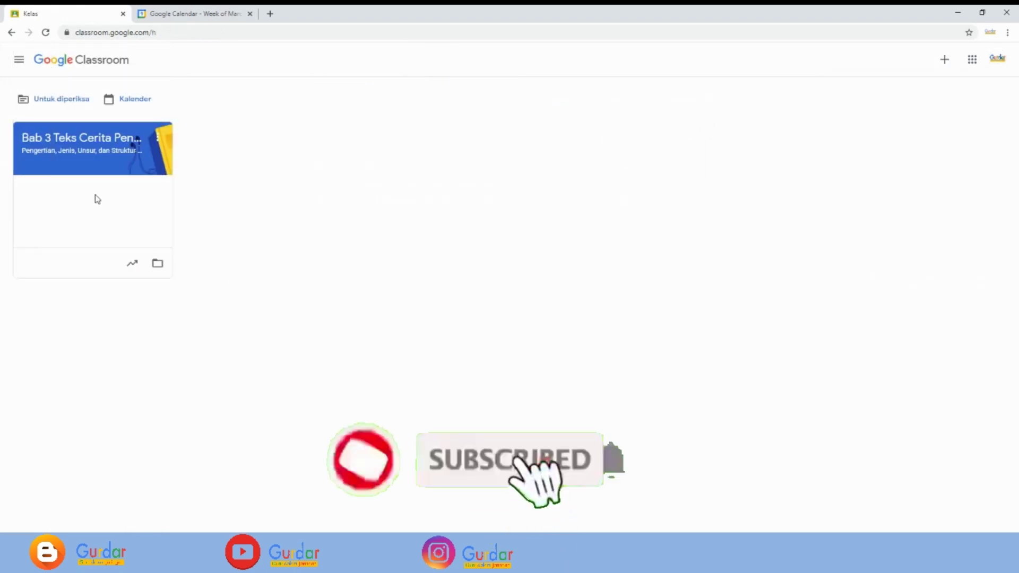
{"action": "left_click", "coordinate": [997, 59]}
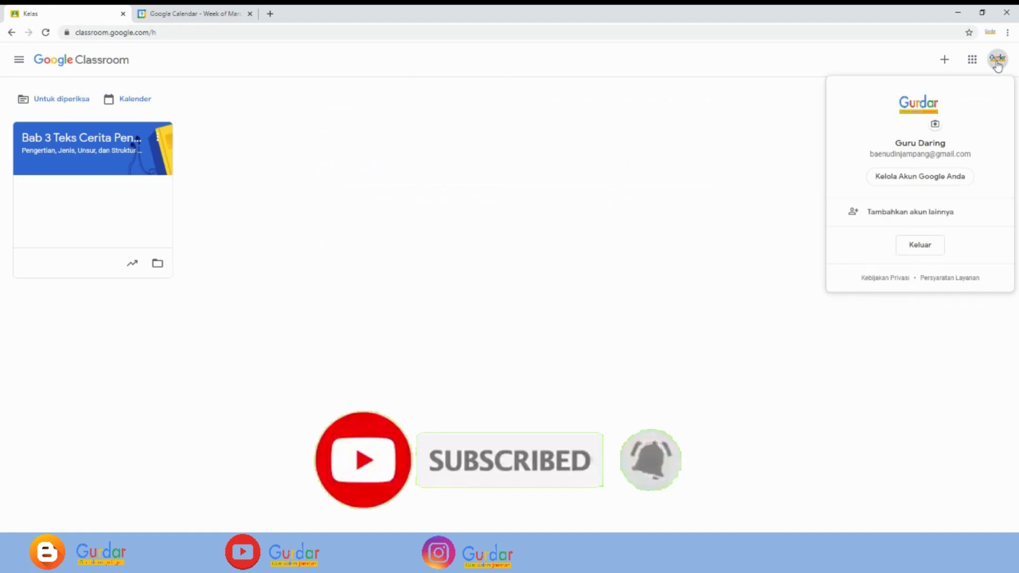
{"action": "left_click", "coordinate": [920, 245]}
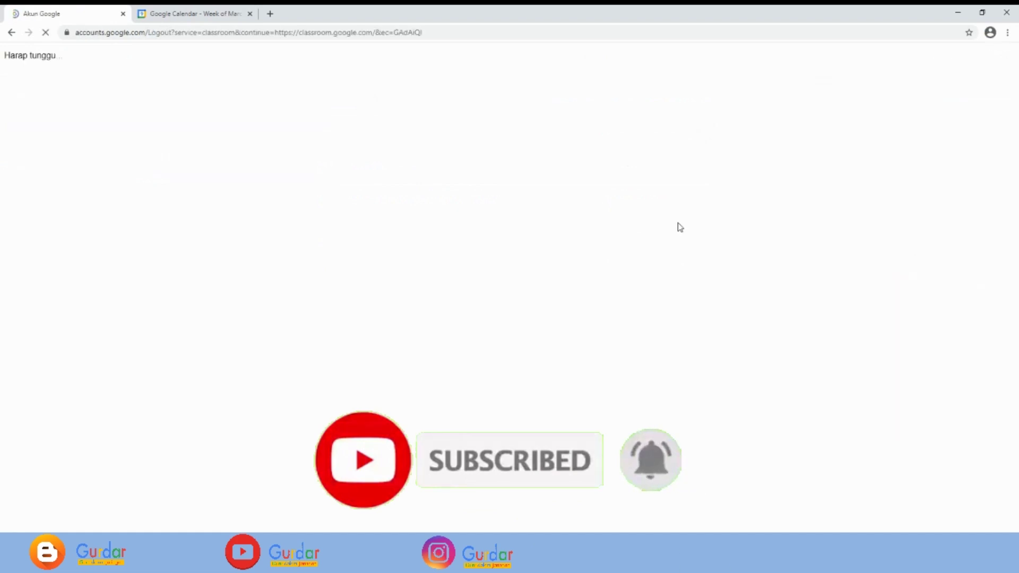